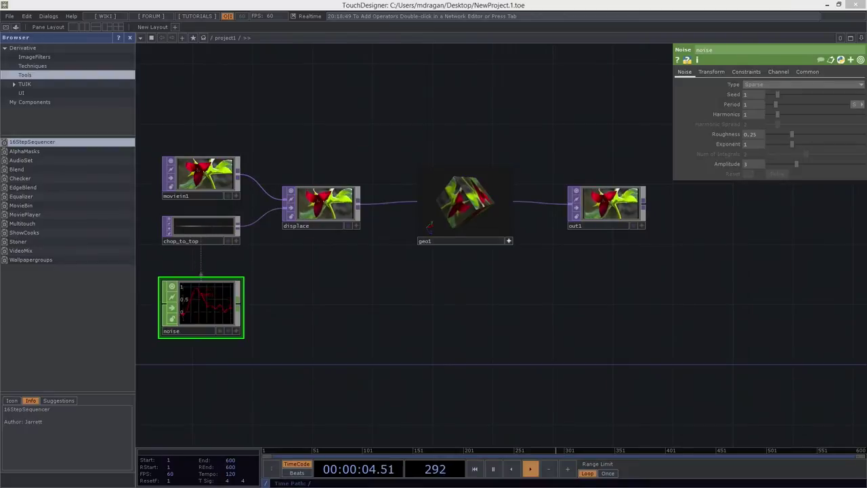
Hide the Browser panel and zoom out of project1 to the root network
left_click(129, 37)
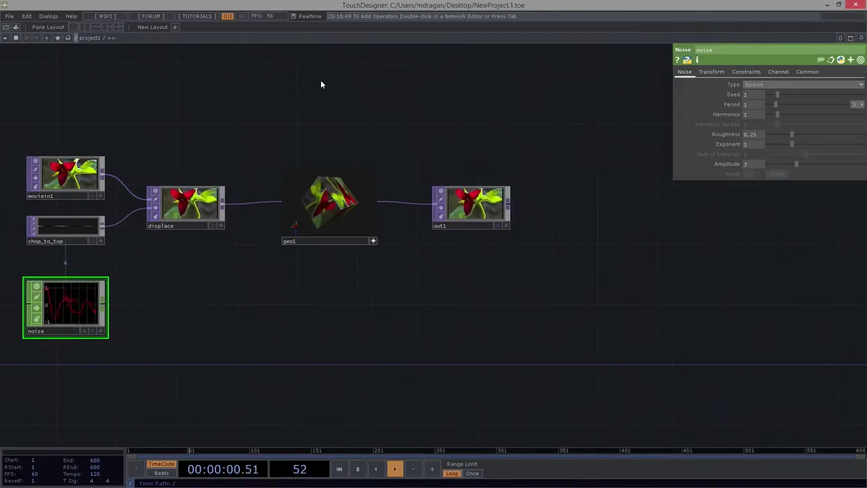
scroll(353, 177, "down", 3)
scroll(353, 177, "down", 2)
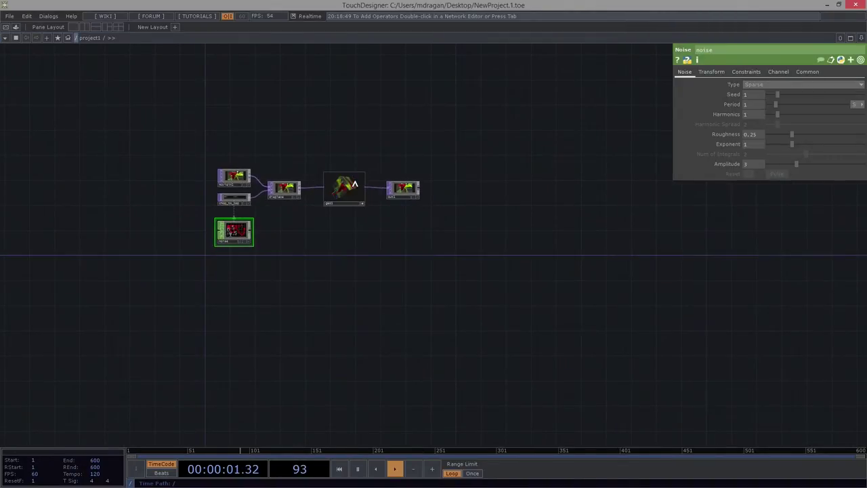
scroll(354, 182, "down", 2)
scroll(598, 200, "down", 3)
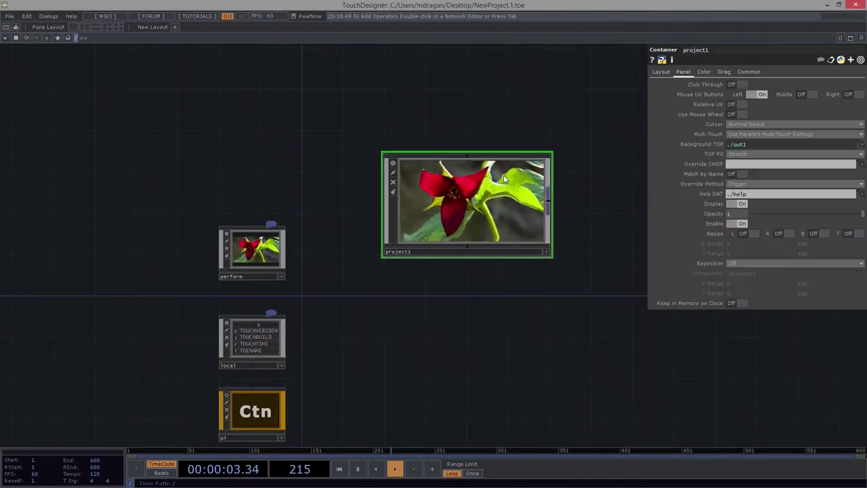
Delete project1 and place a new Base COMP in the root network
key("Delete")
key("Tab")
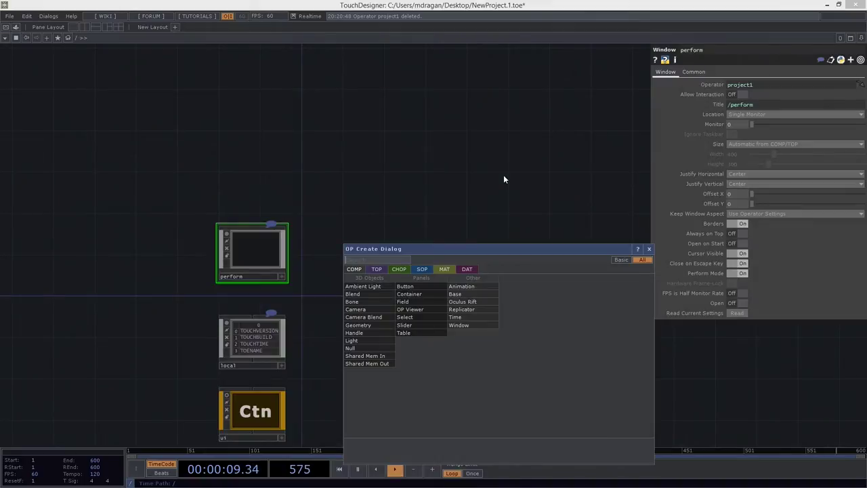
type("base")
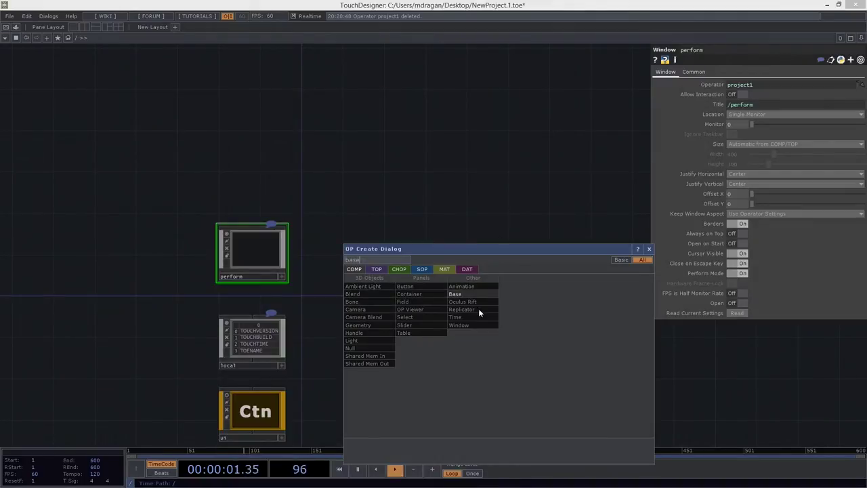
left_click(478, 295)
left_click(382, 251)
Rename base1 to tempDisp and zoom into its empty network
scroll(426, 255, "up", 3)
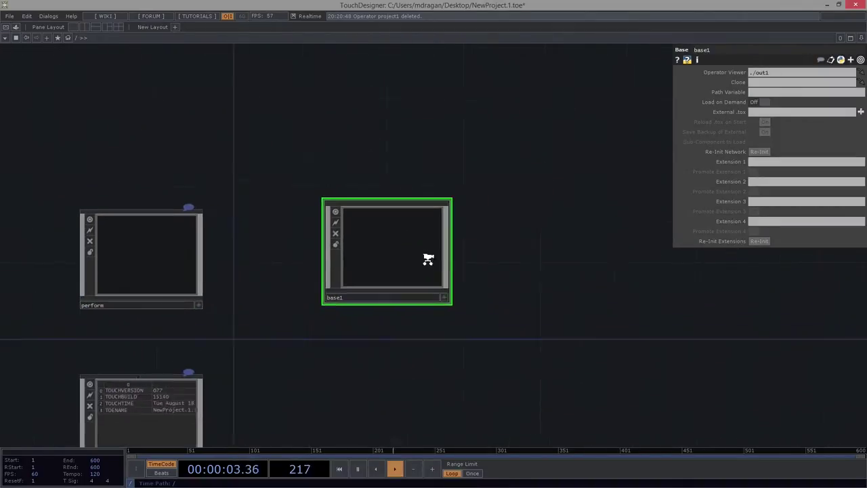
left_click(382, 309)
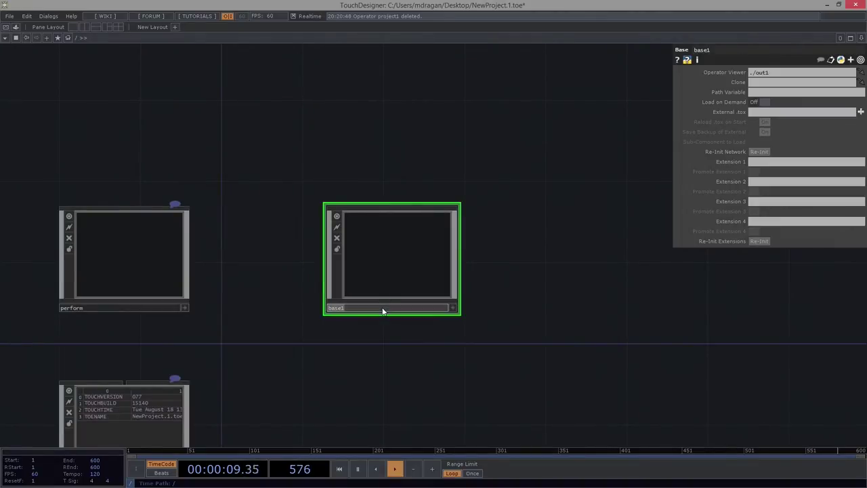
type("tempDisp")
key("Return")
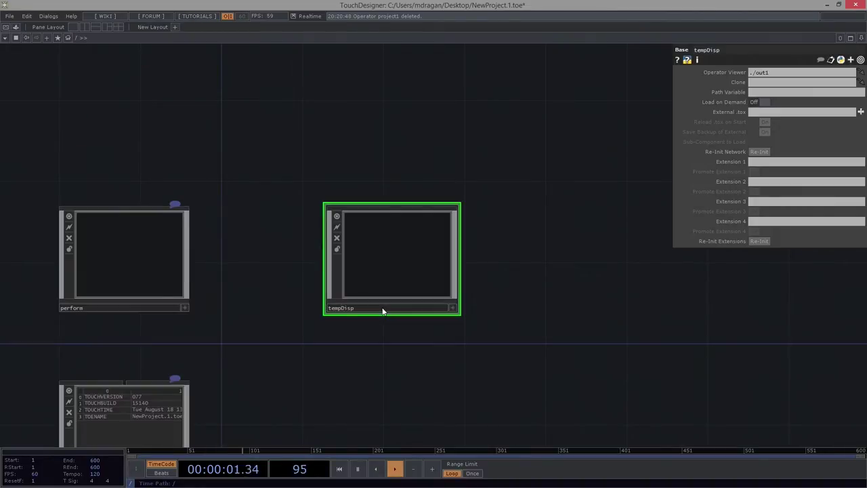
scroll(426, 316, "up", 5)
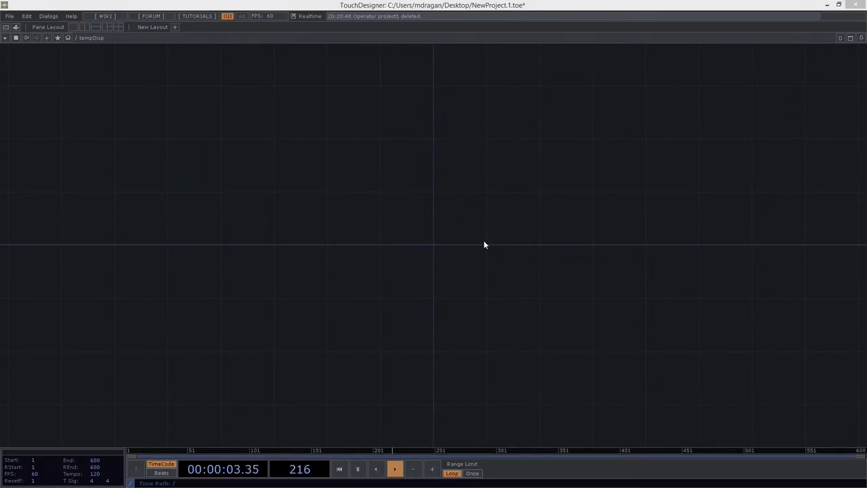
Place a Container COMP inside tempDisp and zoom into container1's empty network
key("Tab")
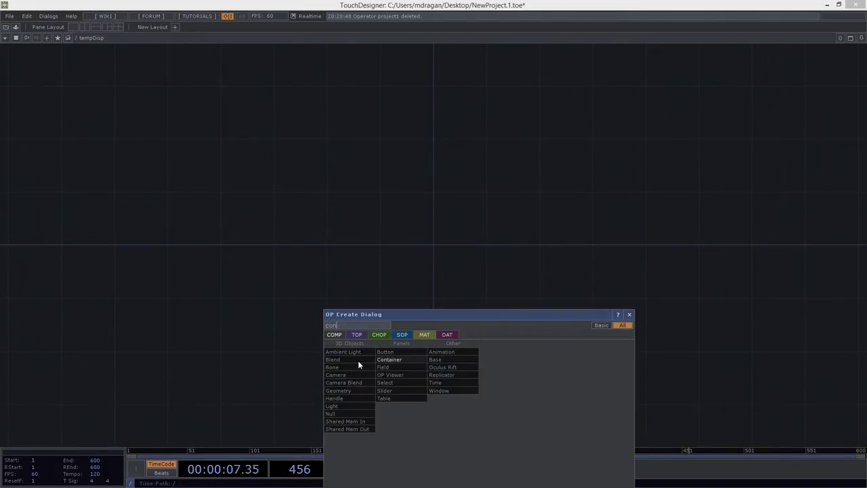
left_click(381, 360)
left_click(490, 238)
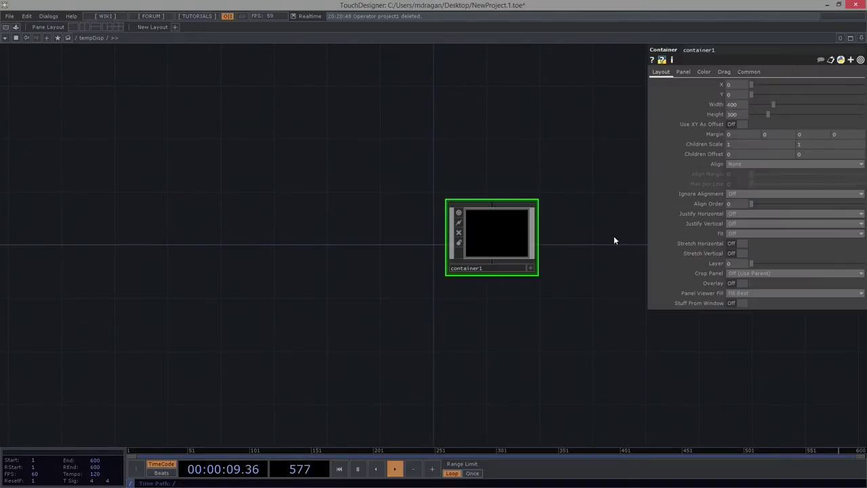
scroll(614, 237, "up", 1)
scroll(427, 259, "up", 1)
left_click_drag(565, 351, 418, 244)
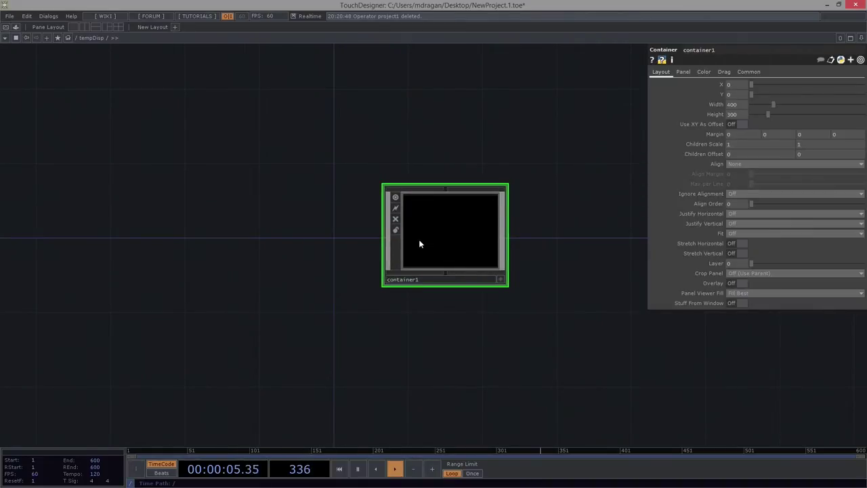
scroll(517, 219, "up", 2)
scroll(474, 264, "up", 5)
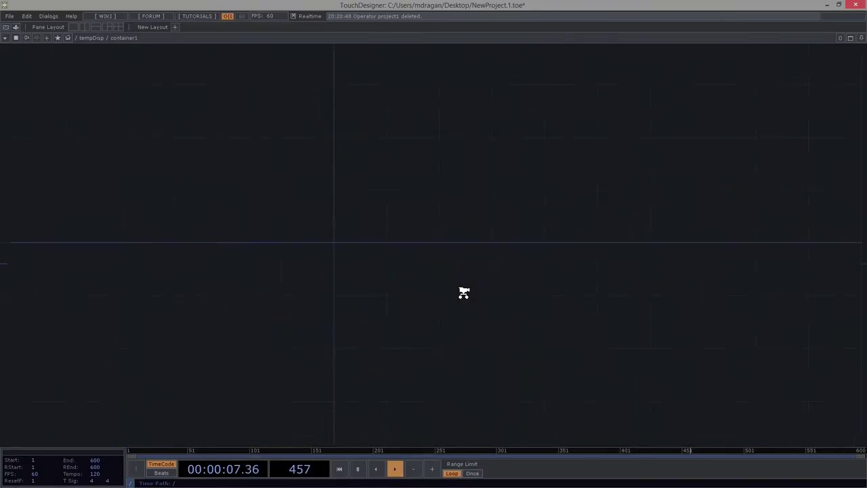
key("h")
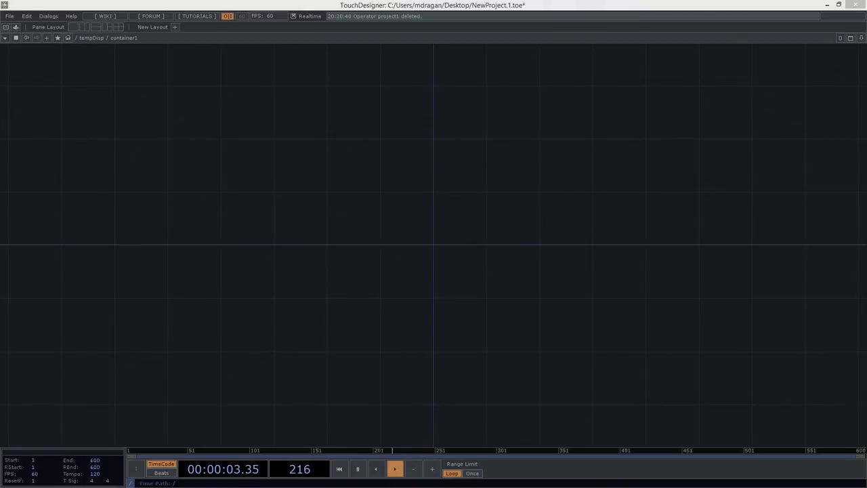
key("alt+Tab")
left_click_drag(412, 67, 426, 57)
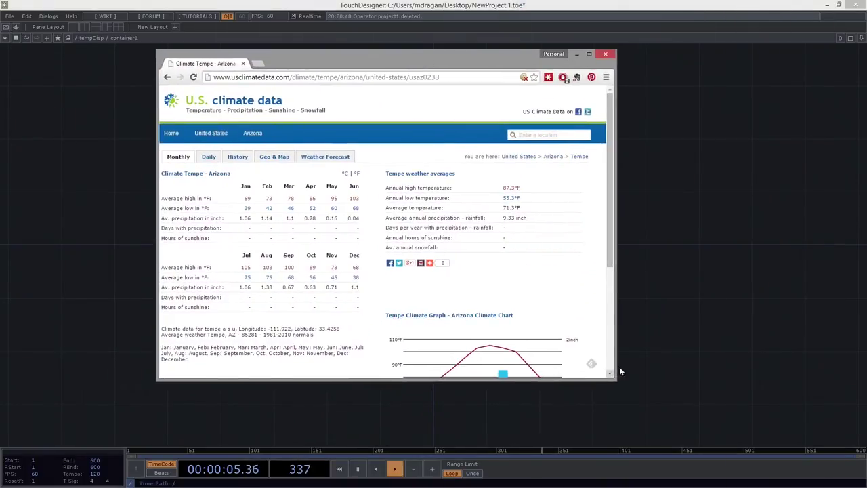
mouse_move(614, 381)
left_mouse_down()
mouse_move(730, 413)
mouse_move(750, 429)
left_mouse_up()
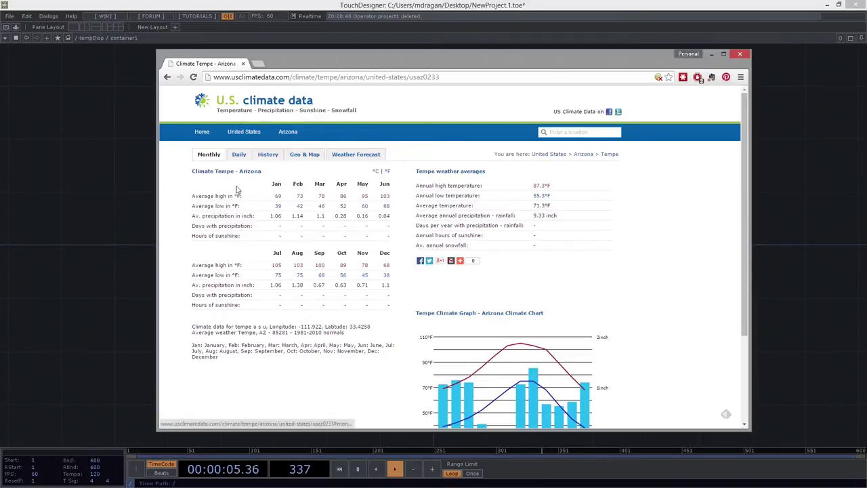
left_click_drag(398, 66, 866, 66)
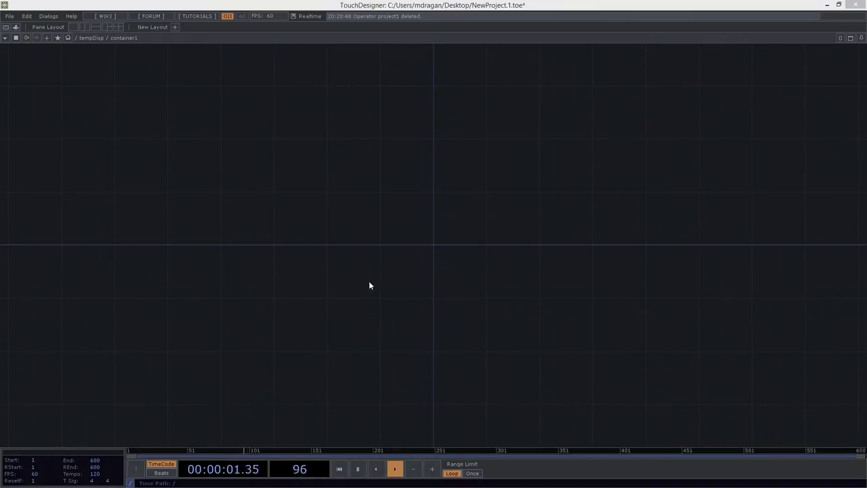
Paste the tempe2014Averages Table DAT, undo the duplicate, and move it left
key("ctrl+v")
key("ctrl+v")
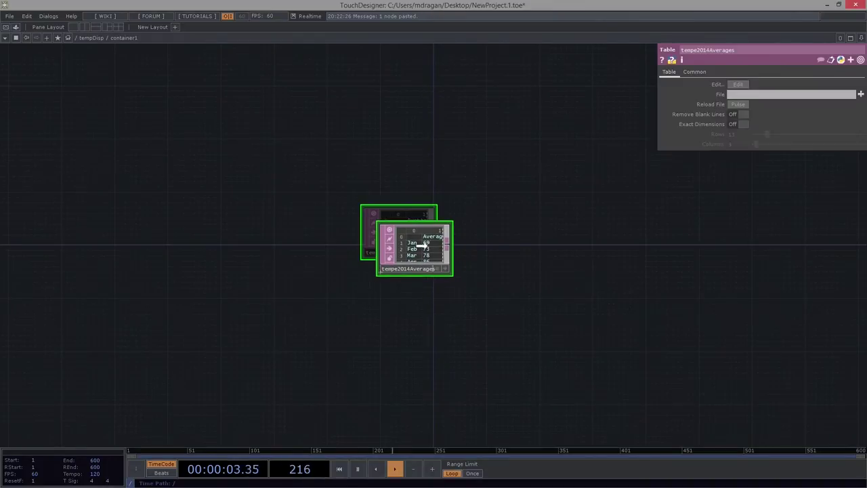
key("ctrl+z")
scroll(420, 247, "up", 3)
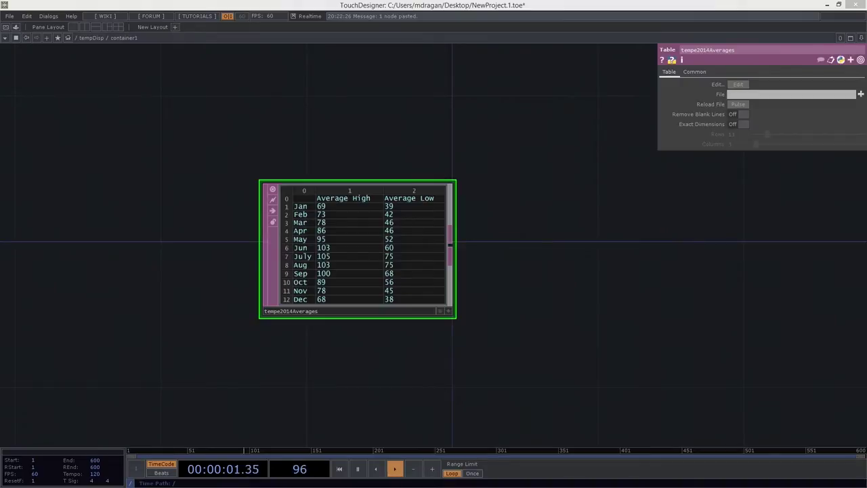
left_click_drag(438, 282, 245, 264)
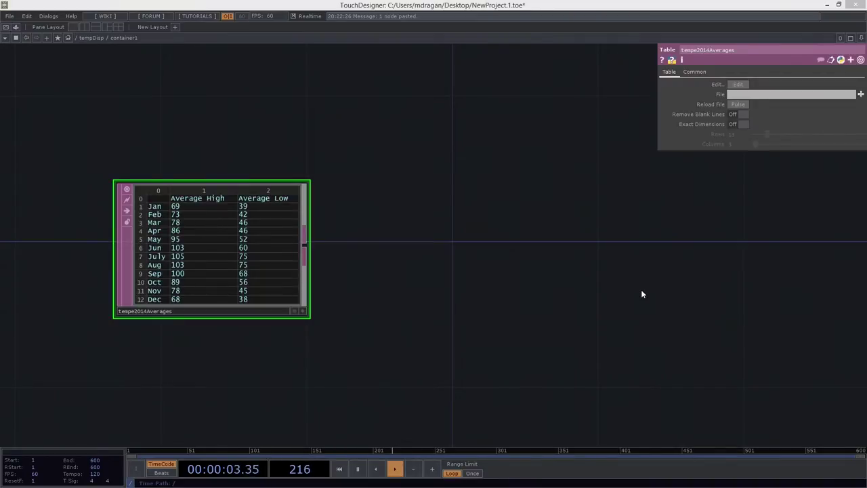
left_click_drag(472, 221, 520, 218)
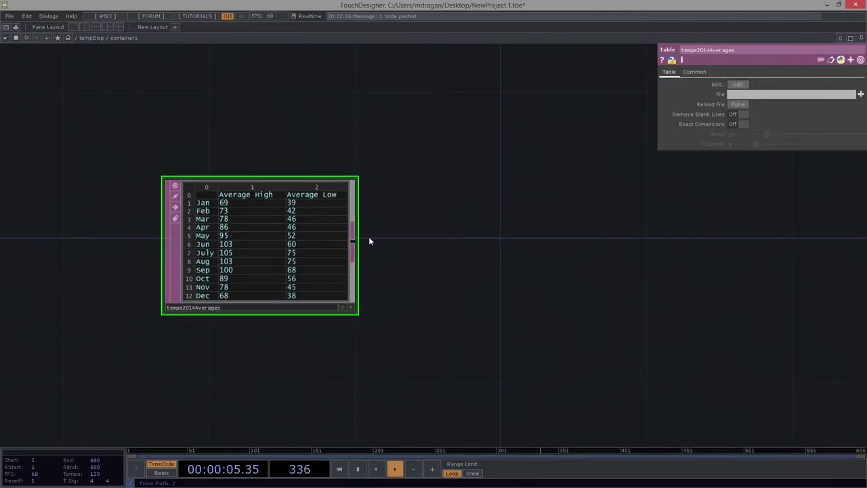
Add a Null DAT, null1, on the tempe2014Averages table's output
key("Tab")
type("nu")
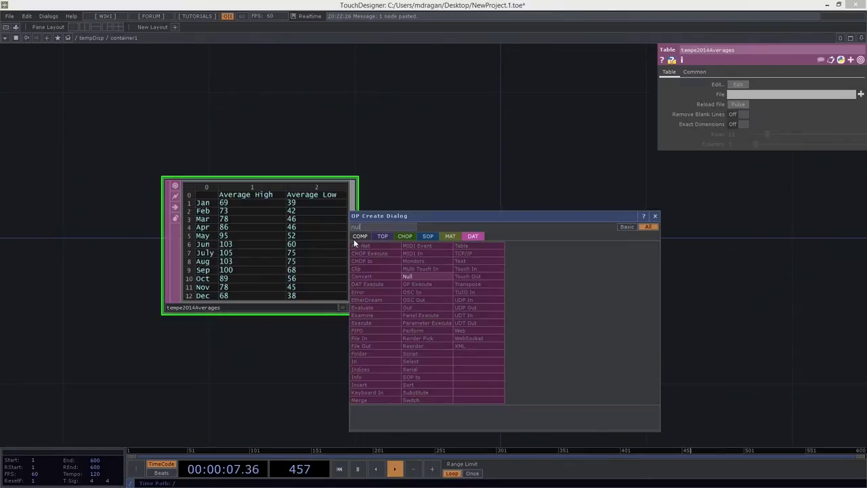
left_click(412, 276)
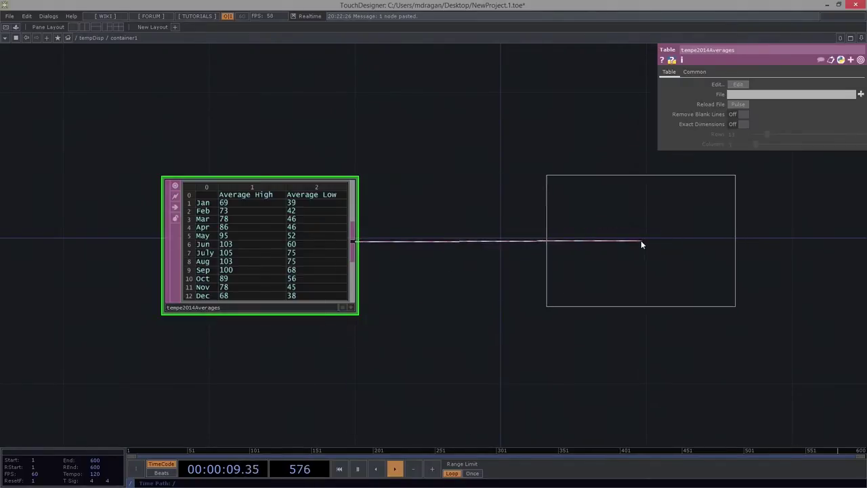
left_click(642, 245)
mouse_move(623, 248)
left_mouse_down()
mouse_move(596, 244)
mouse_move(622, 253)
left_mouse_up()
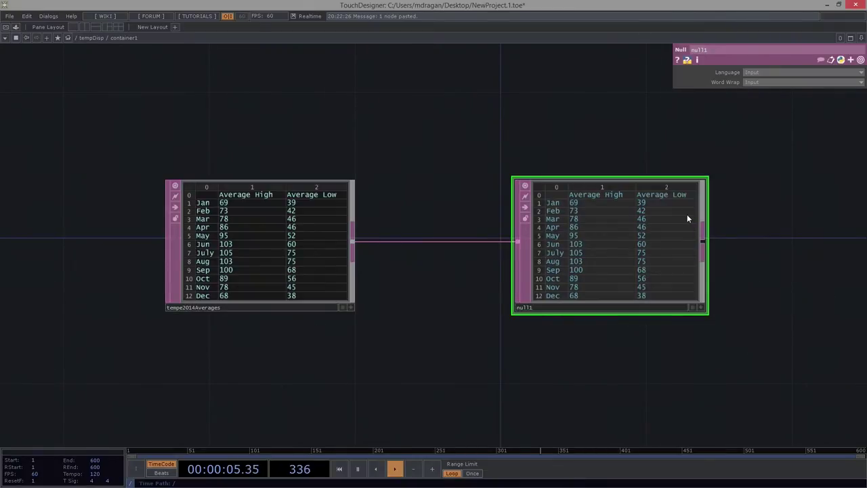
Copy and paste the table and null1 pair, then move tempe2014Averages further left
scroll(687, 218, "down", 5)
right_click_drag(480, 170, 622, 242)
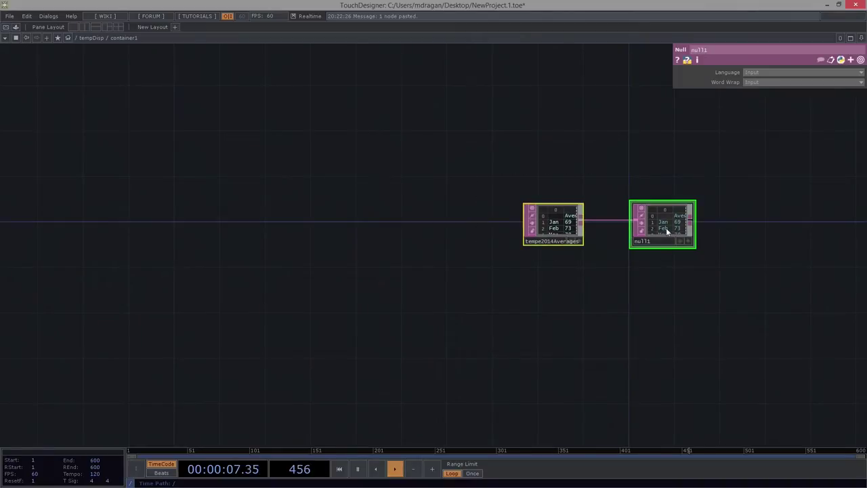
key("ctrl+c")
key("ctrl+v")
scroll(568, 230, "up", 3)
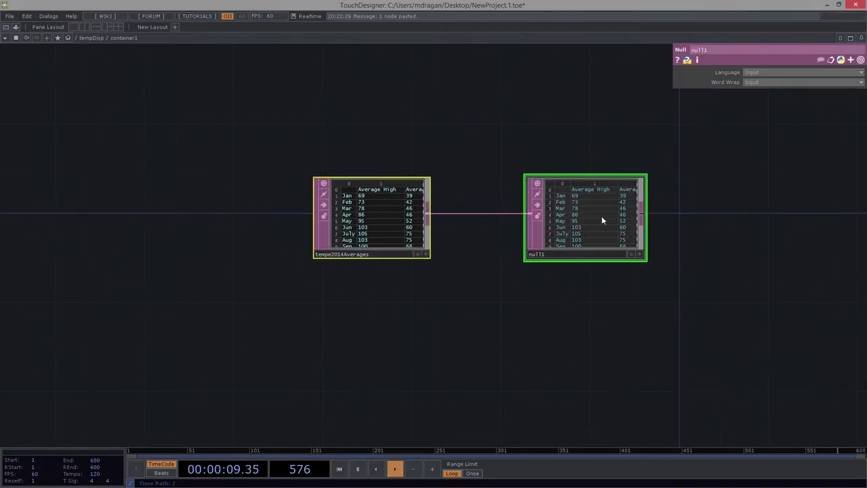
scroll(596, 194, "up", 2)
left_click_drag(469, 242, 492, 253)
scroll(539, 204, "up", 2)
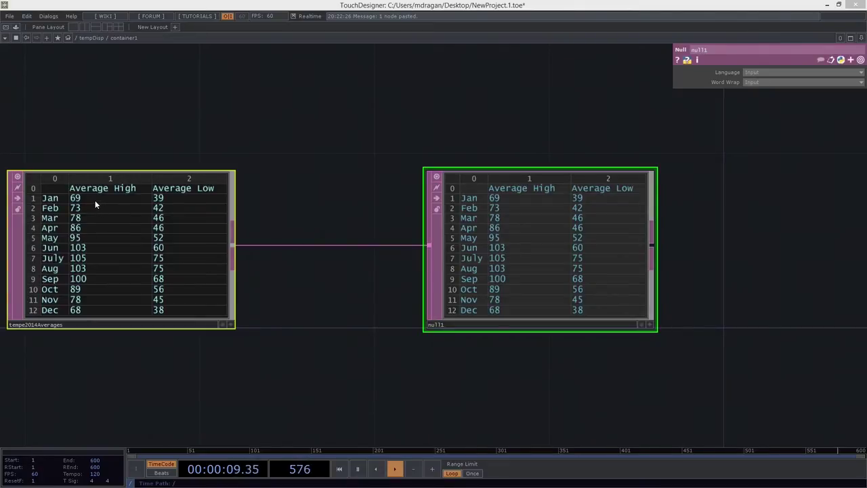
scroll(443, 296, "down", 3)
scroll(546, 248, "down", 3)
left_click_drag(452, 235, 325, 232)
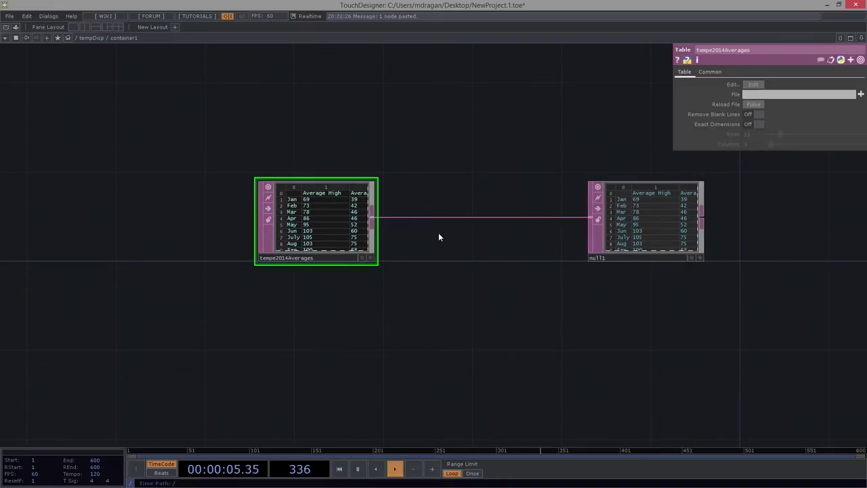
scroll(399, 237, "up", 3)
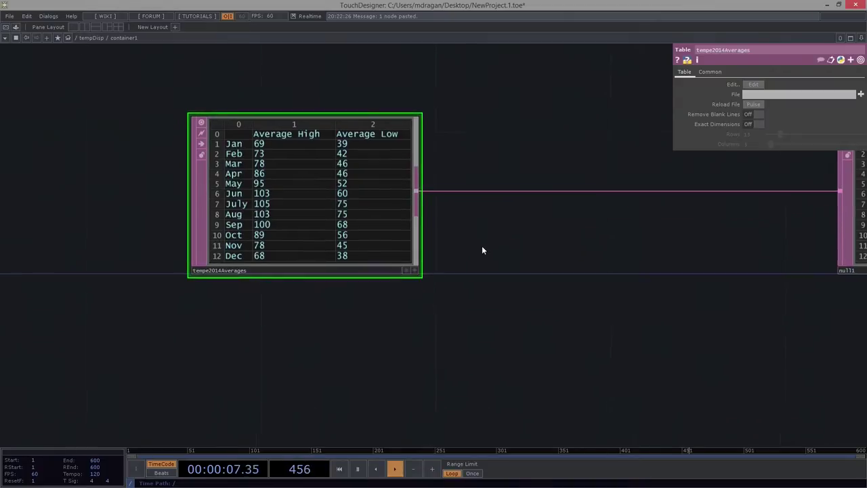
Insert an Evaluate DAT, eval1, wired between tempe2014Averages and null1
scroll(482, 245, "down", 3)
key("Tab")
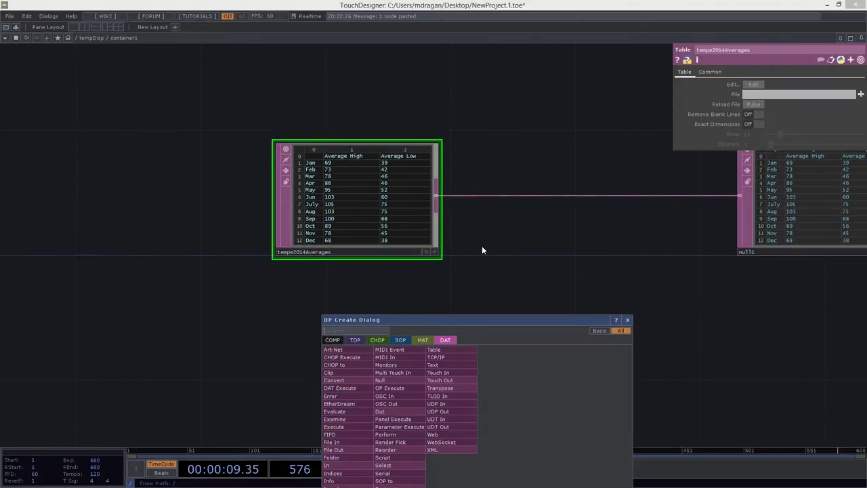
type("eval")
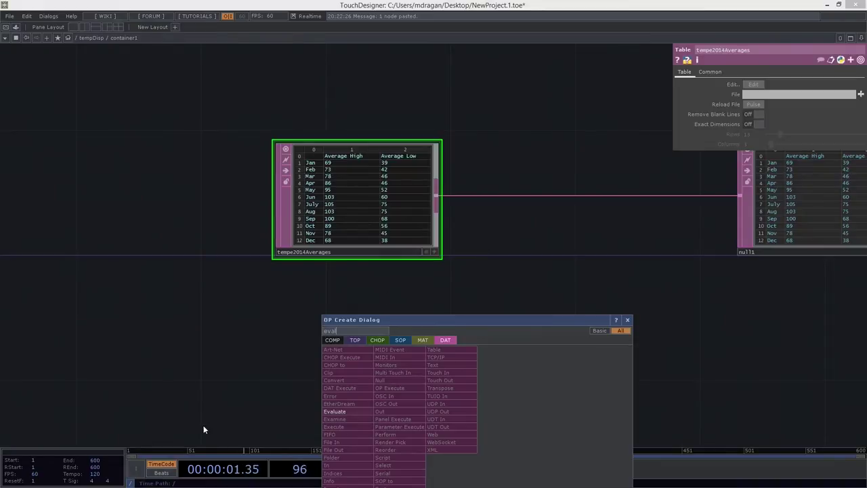
left_click(334, 411)
left_click(590, 286)
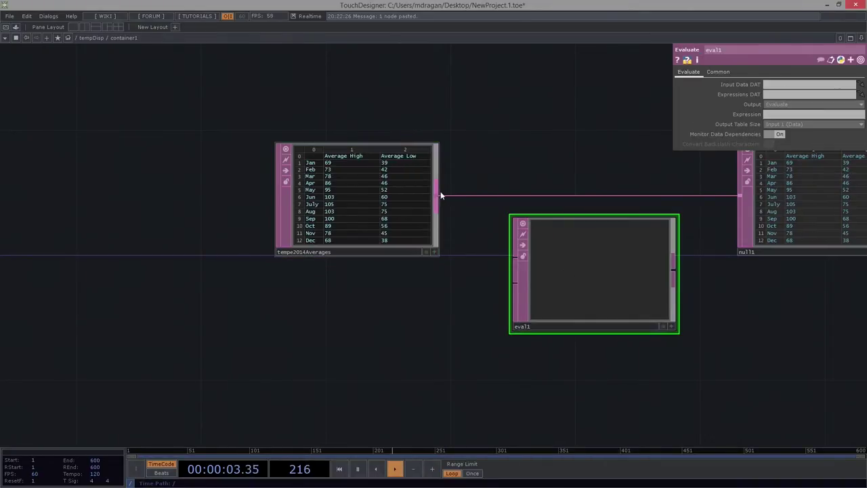
left_click_drag(437, 192, 516, 264)
left_click_drag(674, 270, 740, 196)
left_click_drag(544, 328, 555, 254)
Place an empty Table DAT, table1, below the other operators
key("Tab")
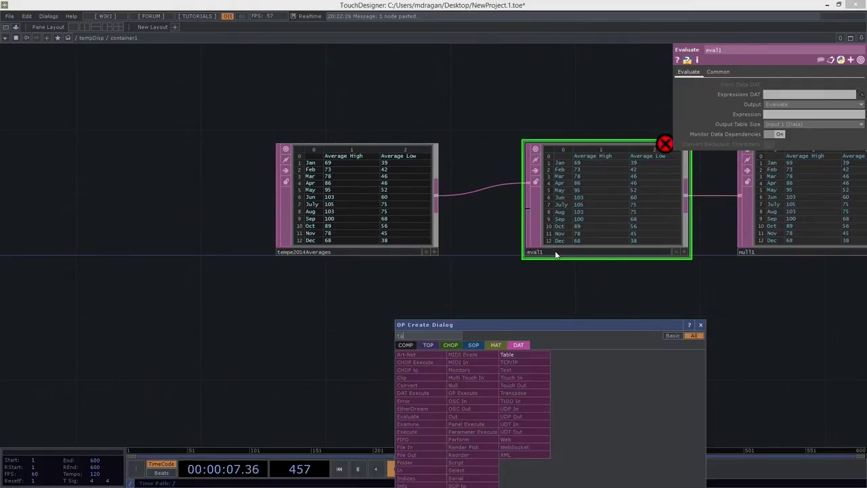
left_click(519, 350)
left_click(357, 335)
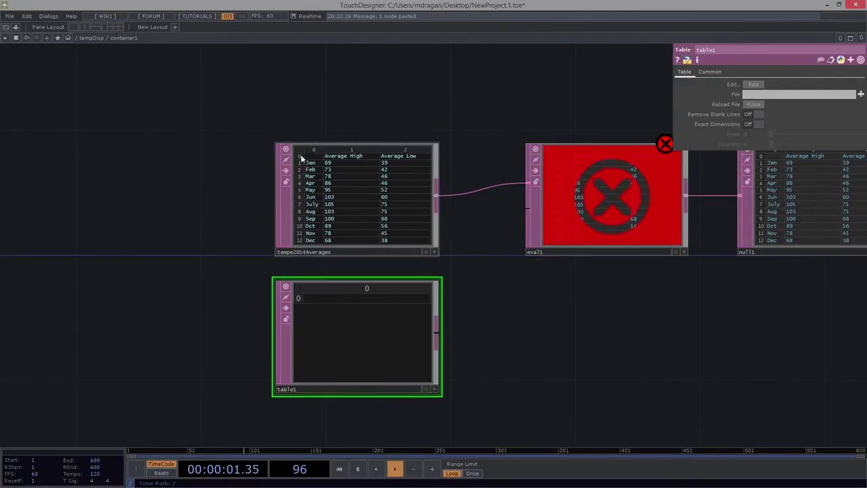
scroll(302, 156, "up", 3)
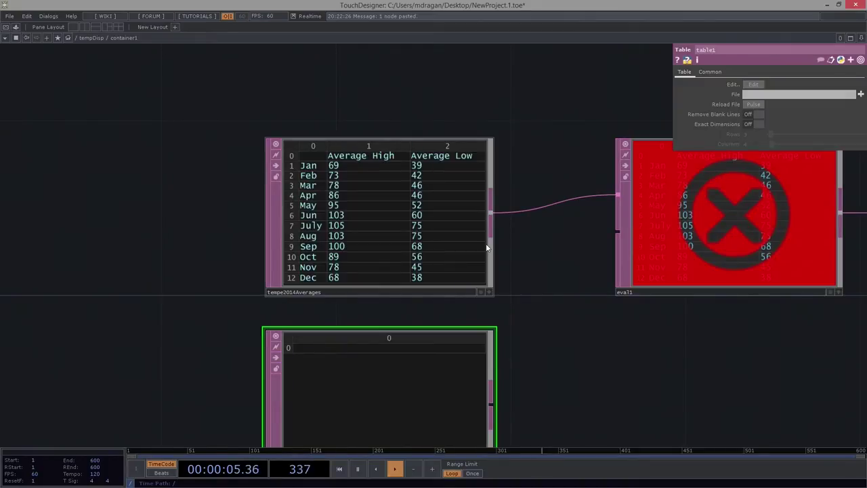
scroll(507, 226, "down", 3)
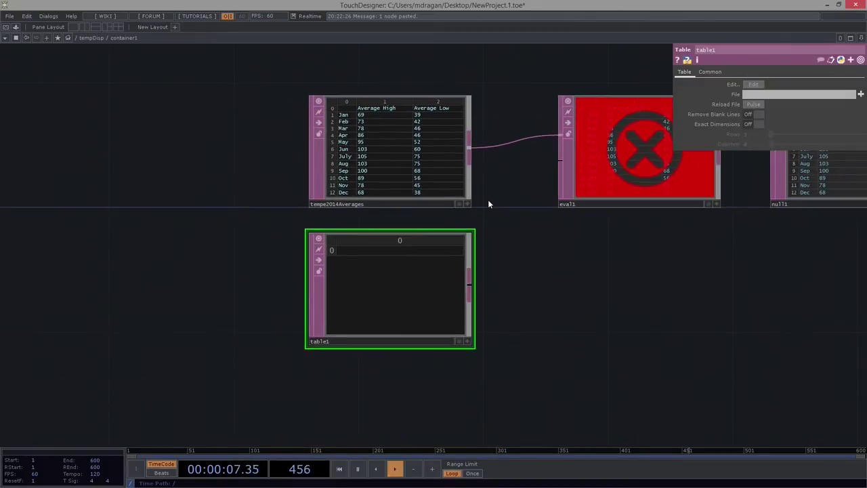
In Sublime, enter me.inputCell three times on row one and once on row two, then save
left_click(755, 83)
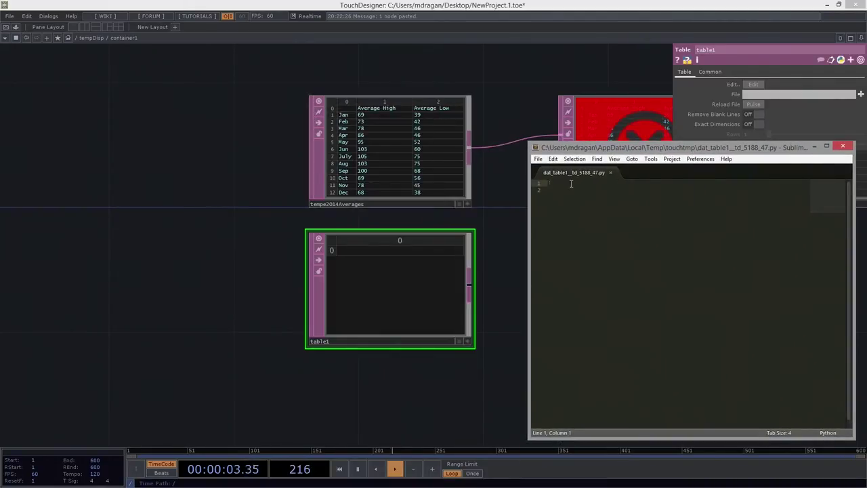
type("me.inputCu")
type("ll    me.input")
key("Tab")
type("me.in")
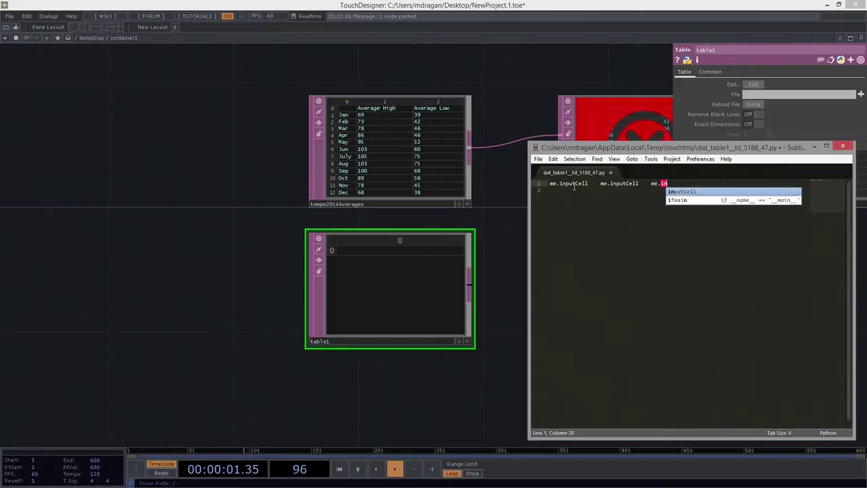
type("putCell")
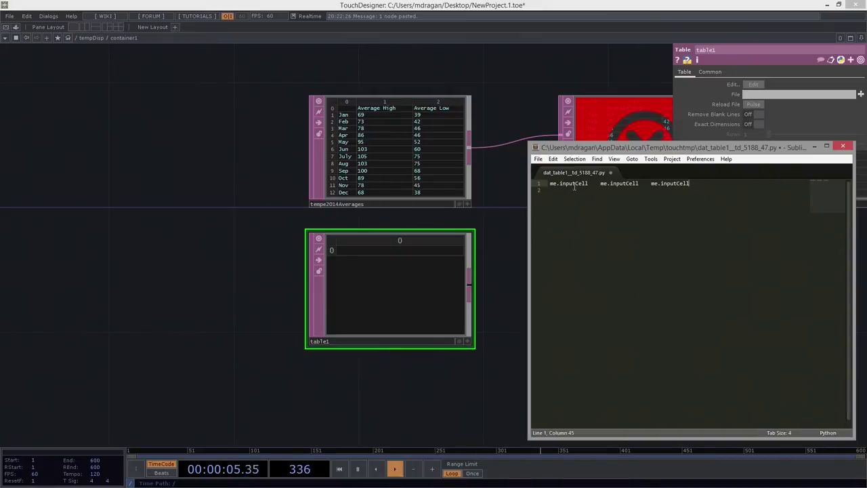
key("Return")
type("me")
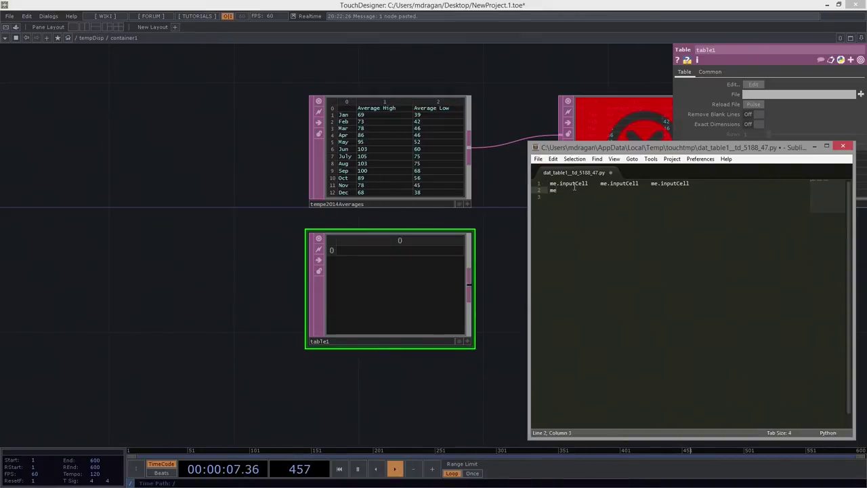
type(".inputCell")
key("ctrl+s")
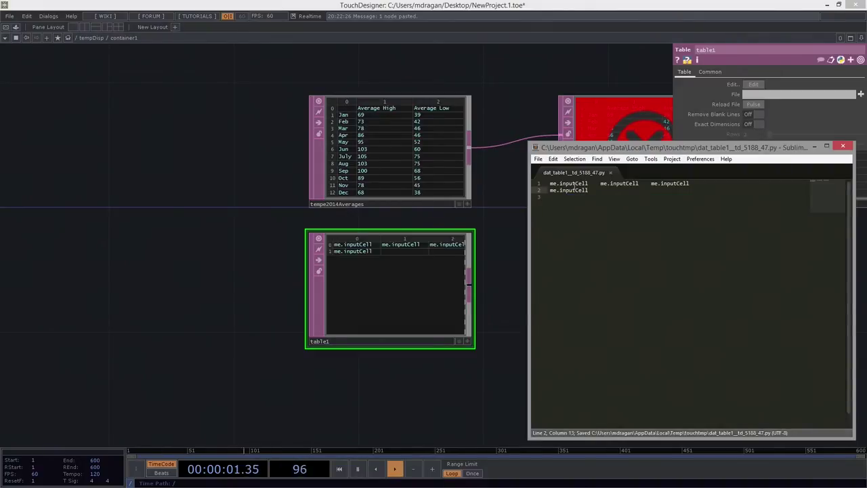
Wire table1 into eval1's second input and reopen table1 in the text editor
left_click(482, 265)
left_click_drag(469, 278, 561, 162)
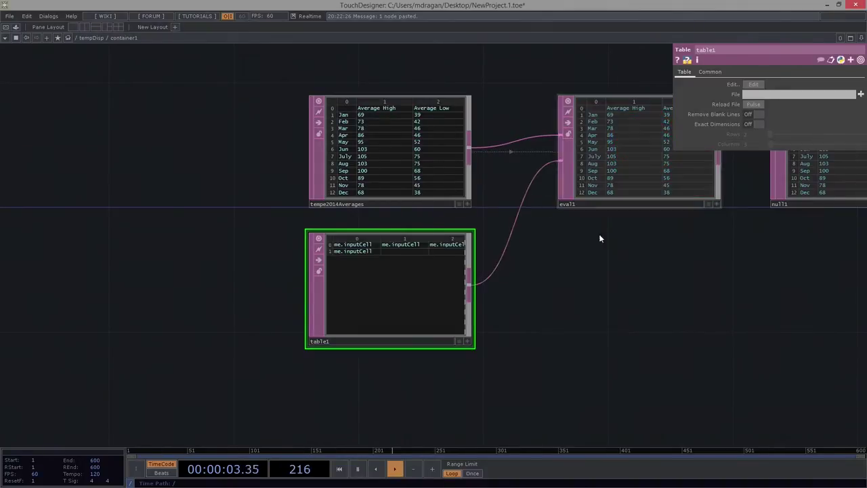
scroll(601, 346, "up", 2)
left_click_drag(602, 346, 518, 374)
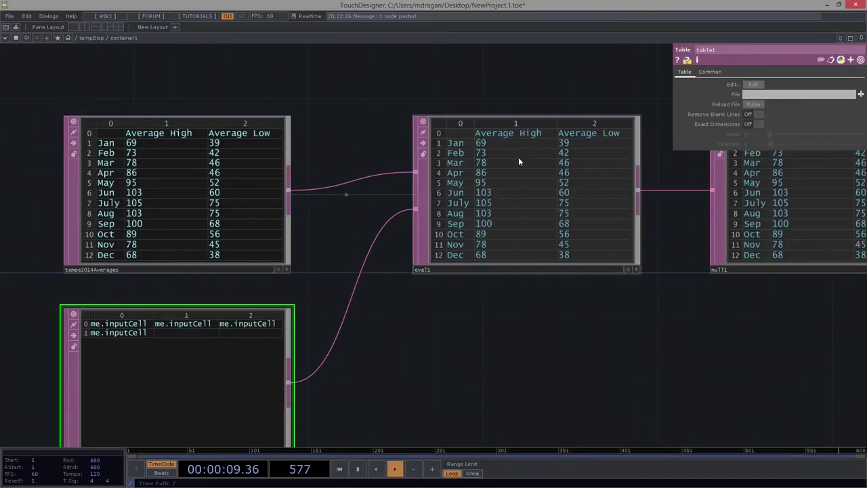
left_click_drag(430, 330, 494, 247)
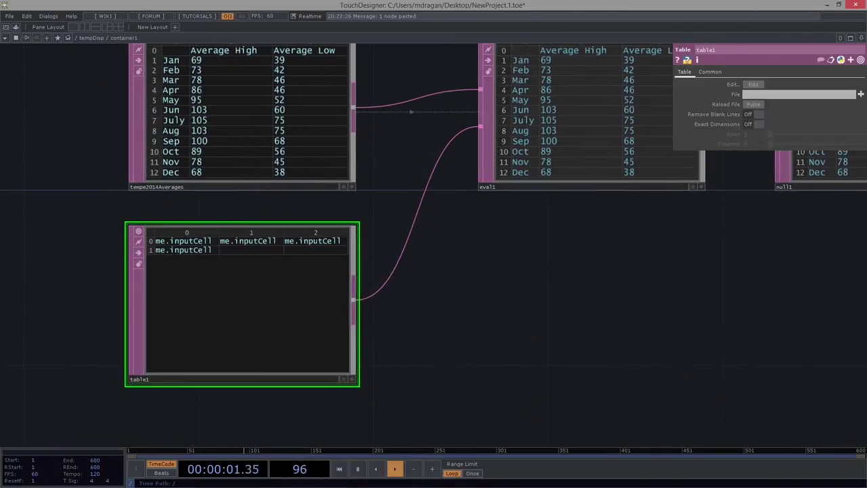
left_click(753, 84)
Add two (me.inputCell / 105) columns to table1's second row and save
left_click_drag(677, 147, 263, 135)
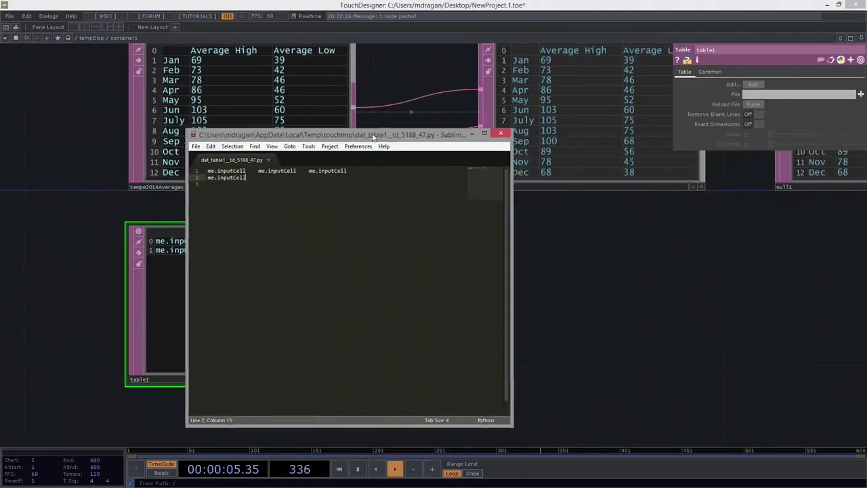
key("Tab")
type("(")
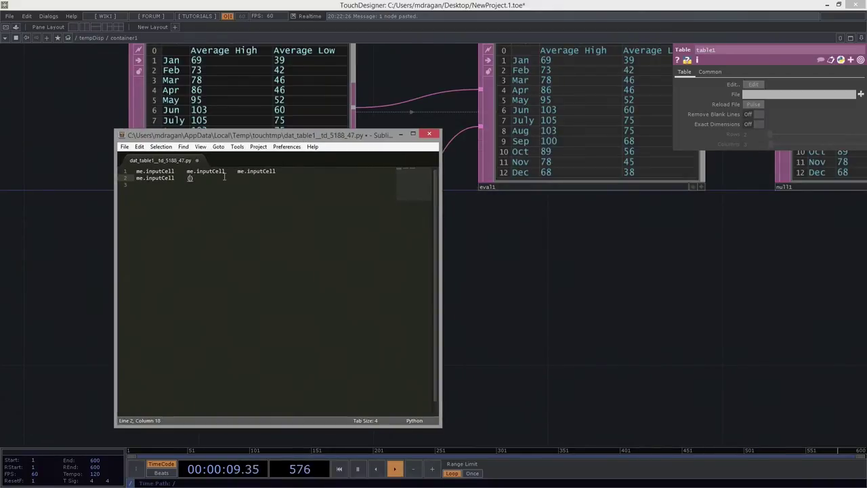
type("me.")
type("input")
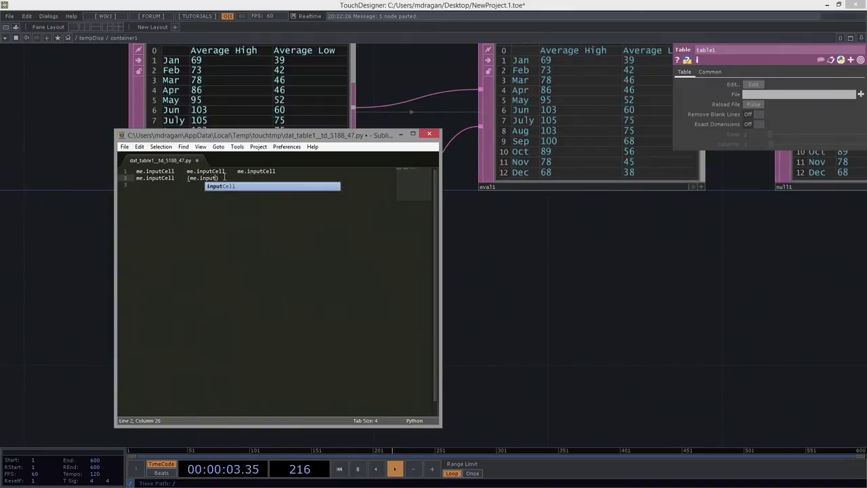
type("Cell")
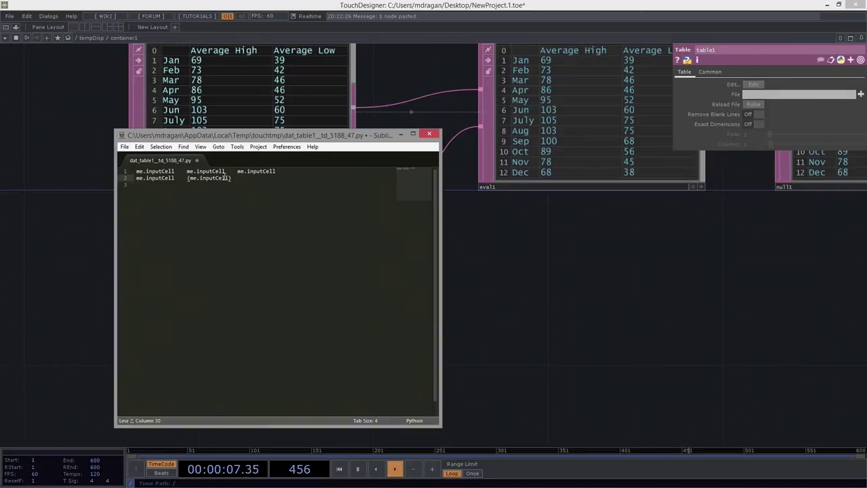
type(" / 105")
left_click_drag(188, 177, 259, 178)
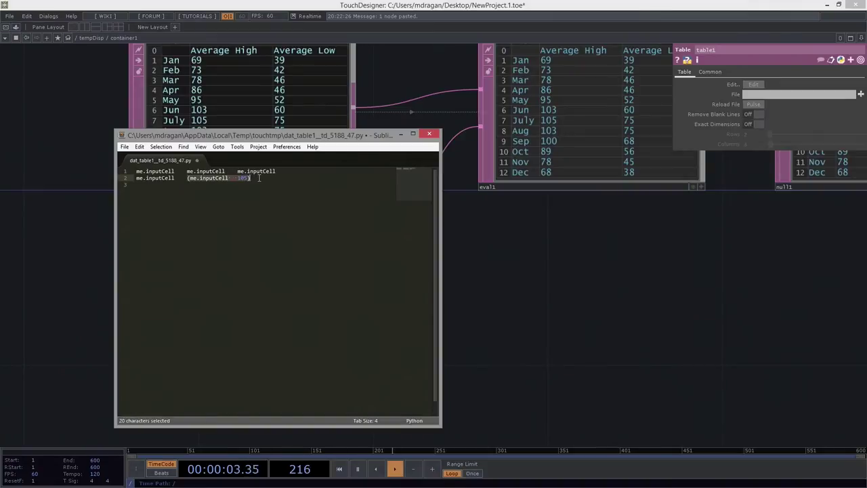
key("ctrl+c")
left_click(258, 177)
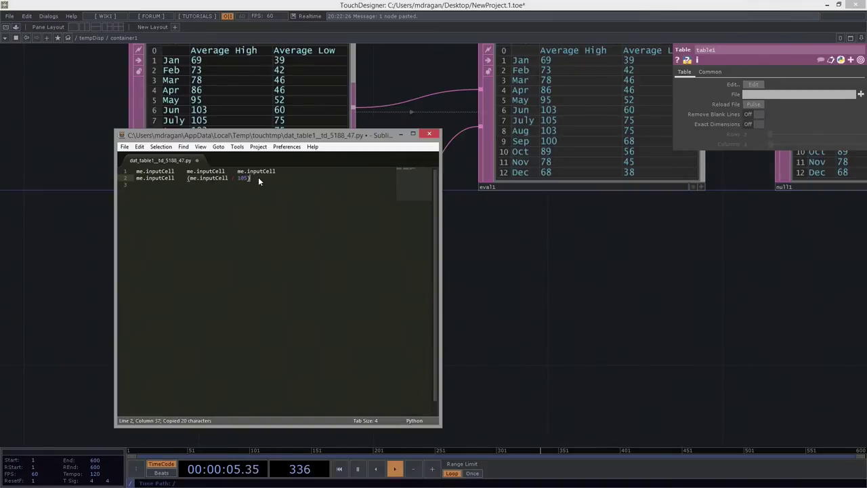
key("ctrl+v")
key("Down")
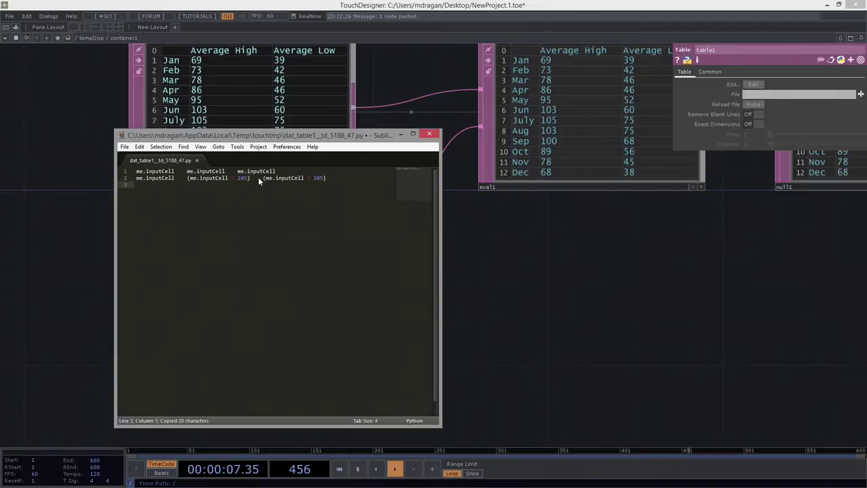
key("ctrl+s")
Add a new Container COMP above eval1
left_click(610, 235)
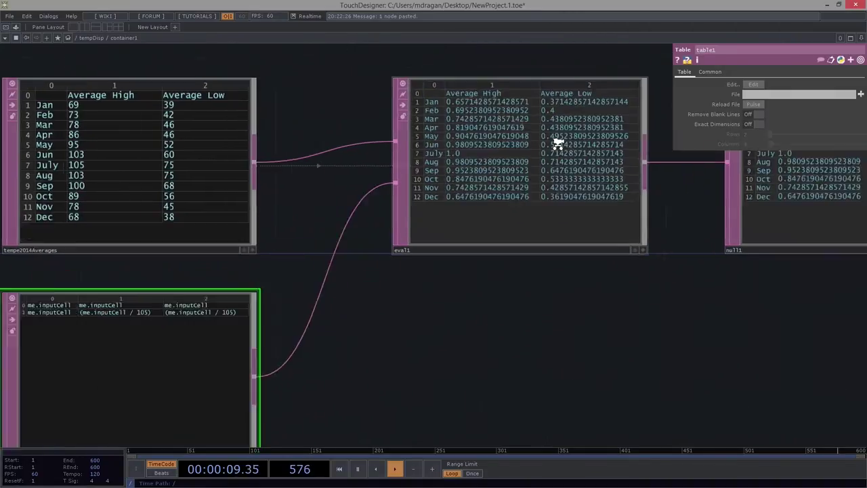
scroll(556, 144, "up", 2)
scroll(459, 155, "down", 3)
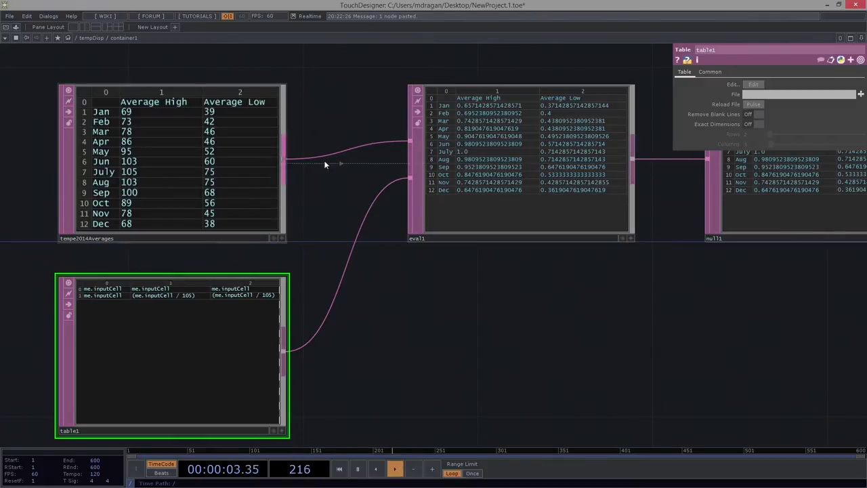
scroll(356, 199, "down", 2)
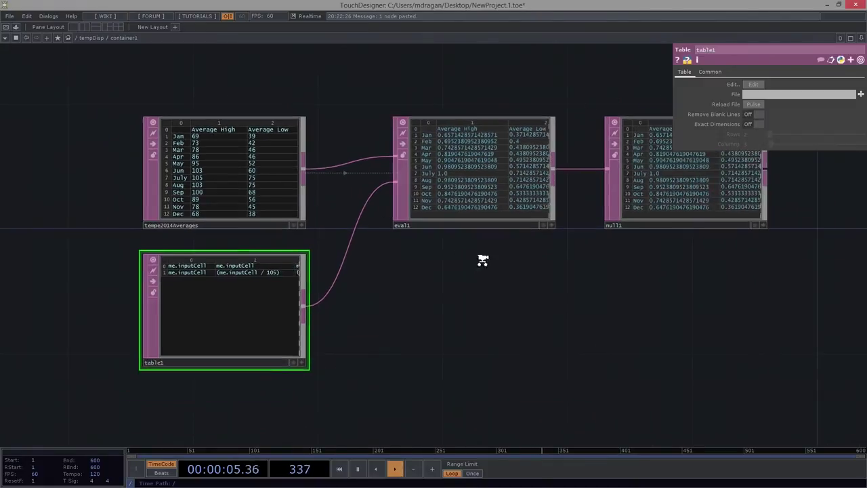
left_click_drag(486, 264, 382, 277)
scroll(501, 285, "down", 2)
scroll(504, 257, "up", 2)
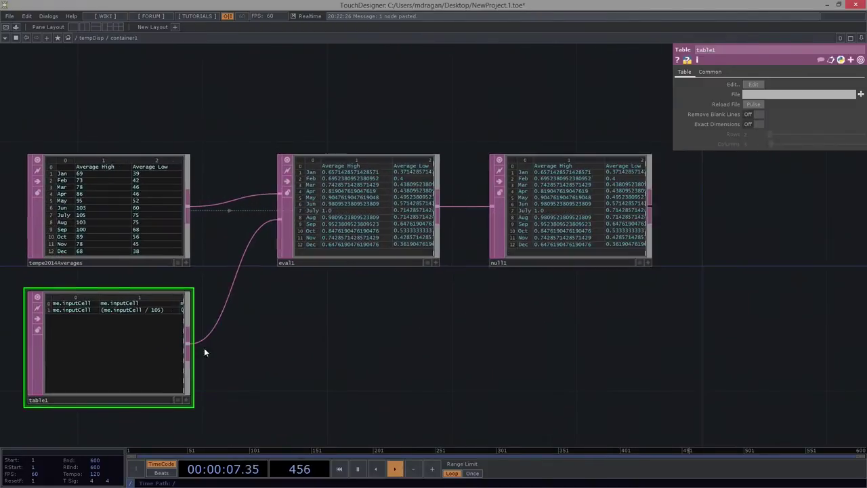
scroll(128, 261, "up", 2)
scroll(429, 342, "down", 4)
scroll(314, 246, "up", 3)
key("Tab")
left_click(177, 259)
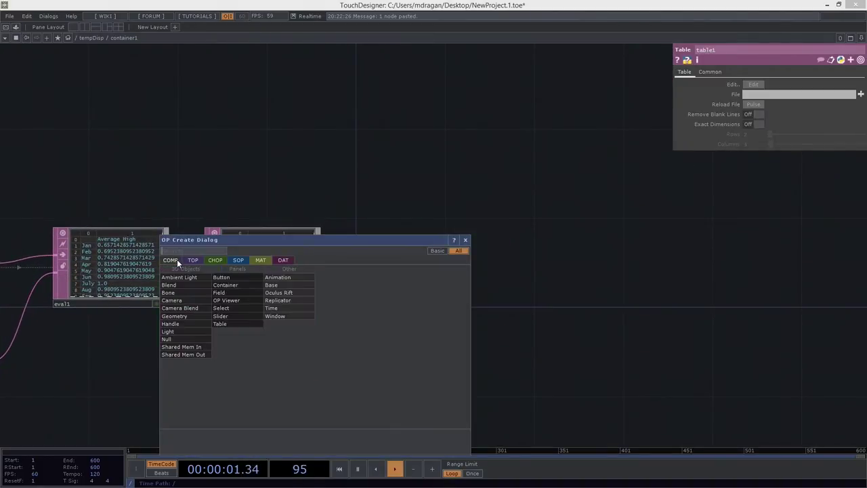
type("con")
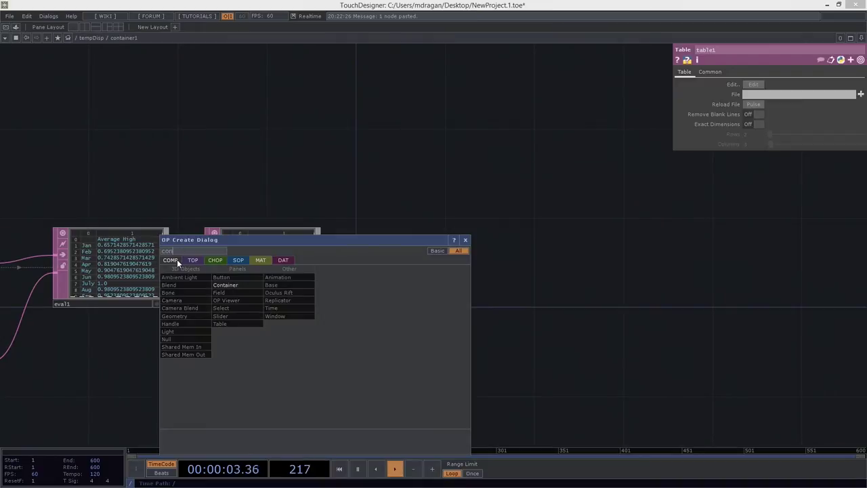
left_click(228, 285)
left_click(264, 123)
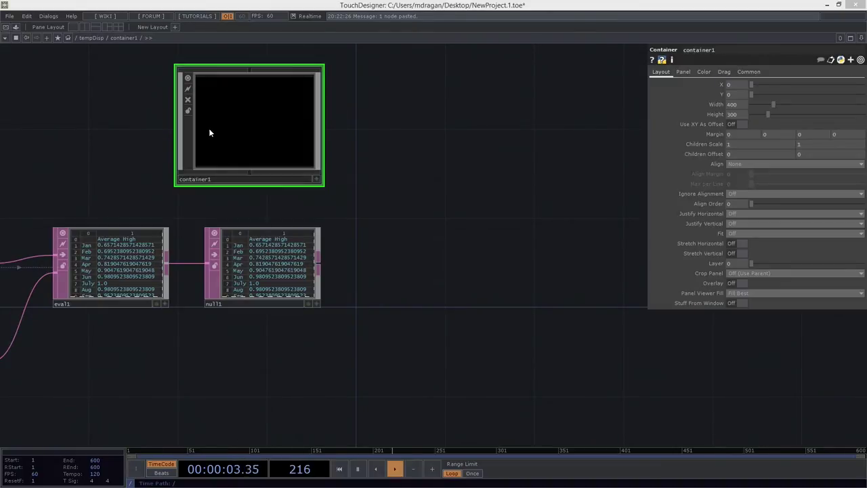
Set the container's Layout width and height to 200
left_click(695, 74)
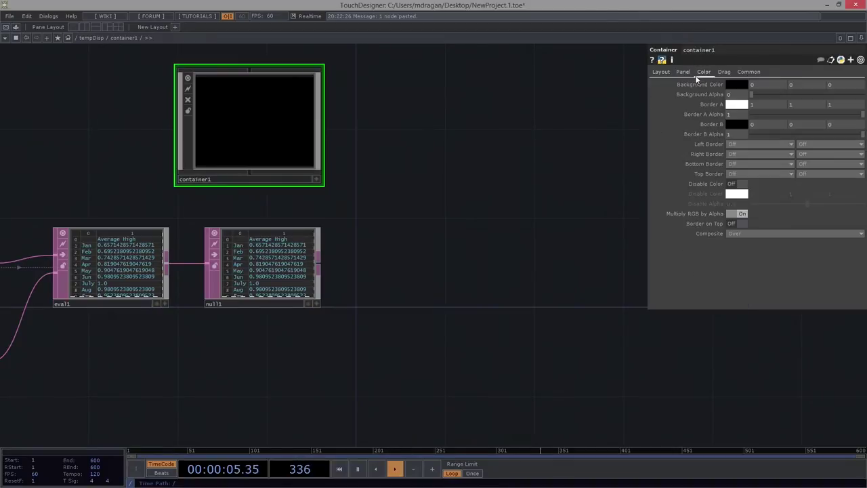
left_click(683, 73)
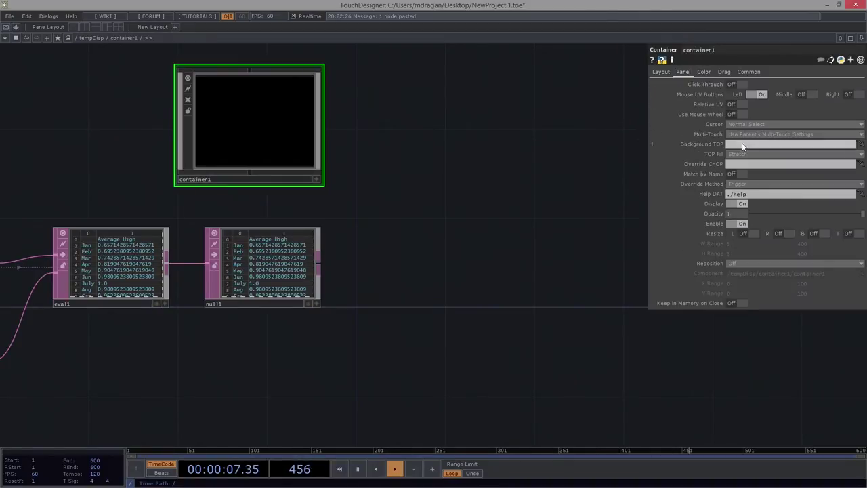
type("./bg")
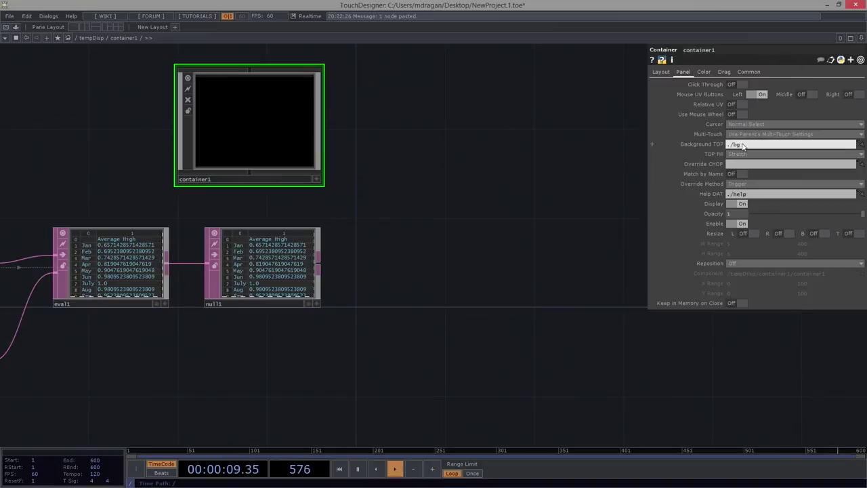
left_click(661, 72)
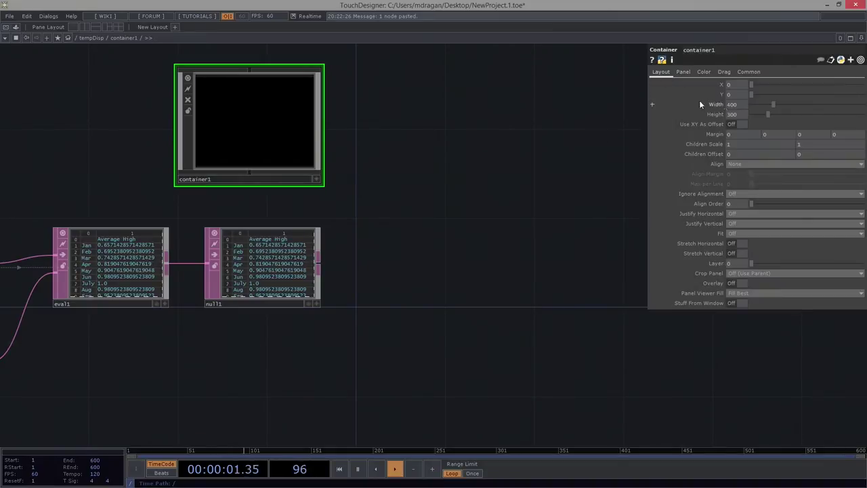
type("200")
key("Tab")
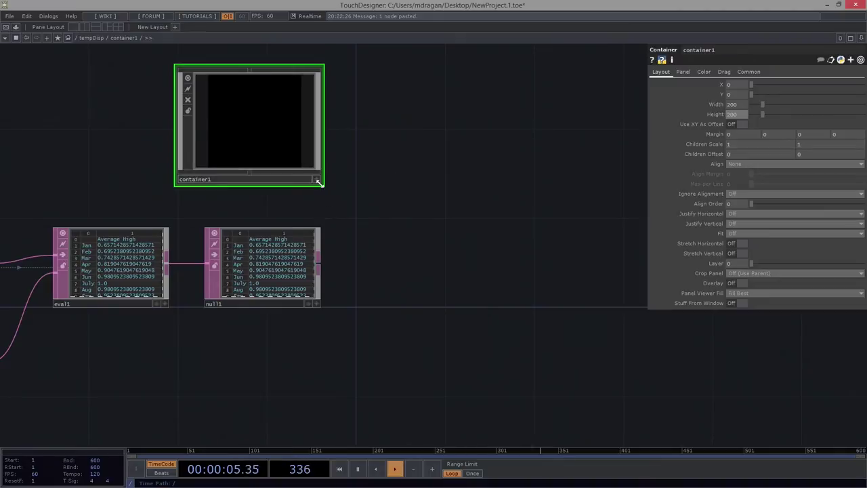
key("Return")
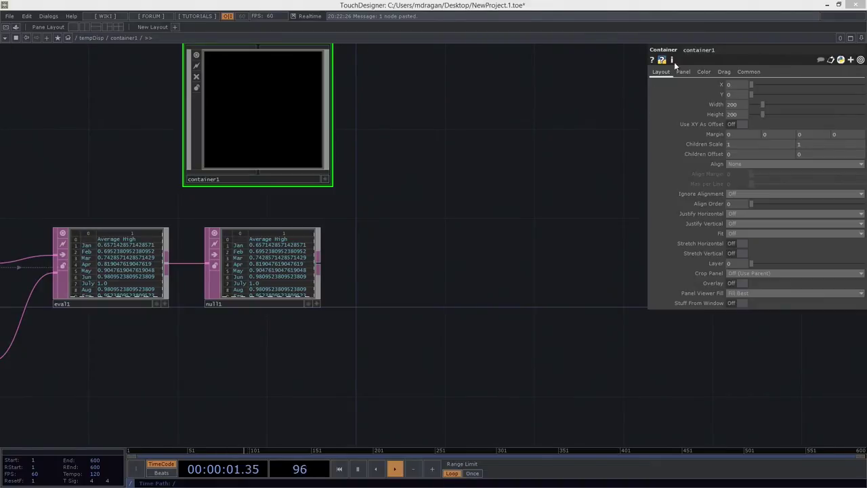
Rename the container master1 and set its Common Clone parameter to master1
left_click(704, 72)
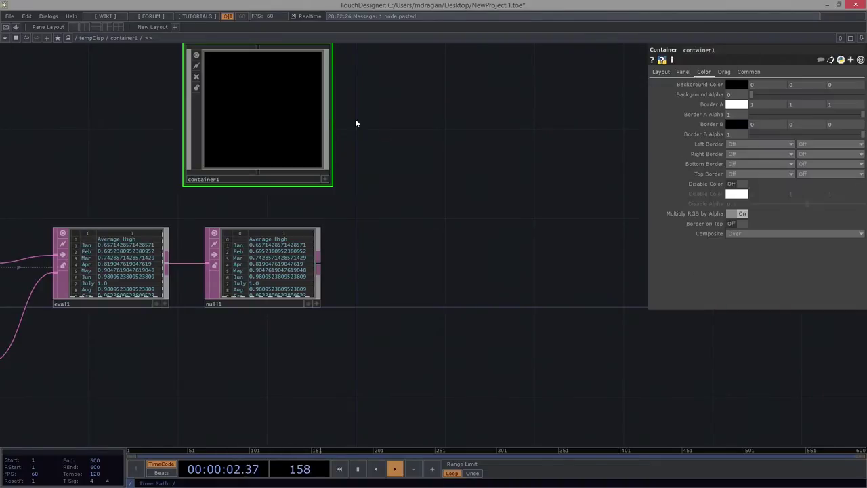
left_click(748, 72)
left_click_drag(196, 115, 751, 105)
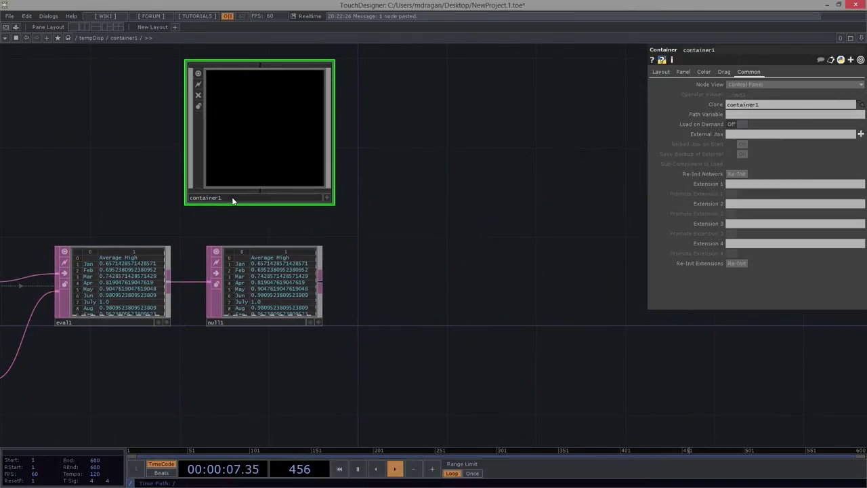
left_click(231, 198)
type("master1")
key("Return")
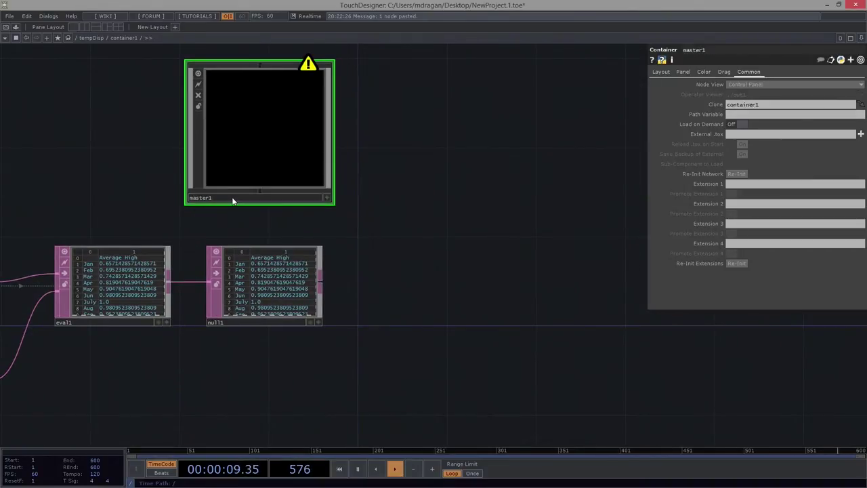
left_click(780, 105)
type("master1")
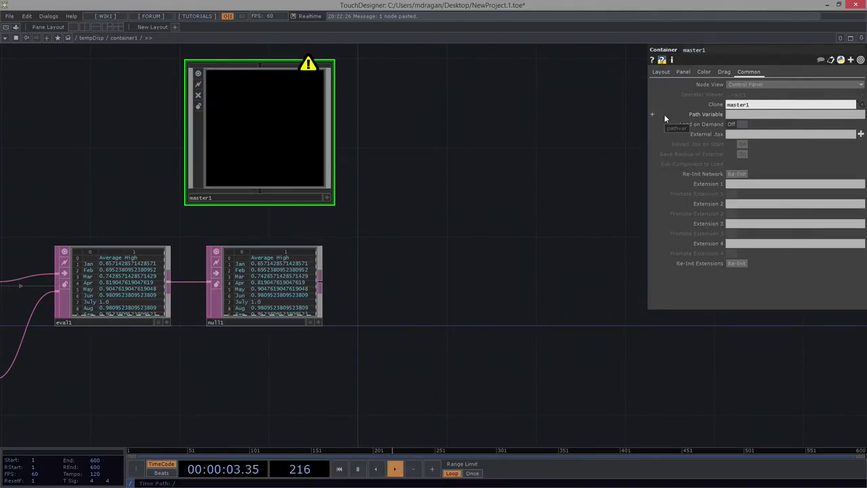
key("Return")
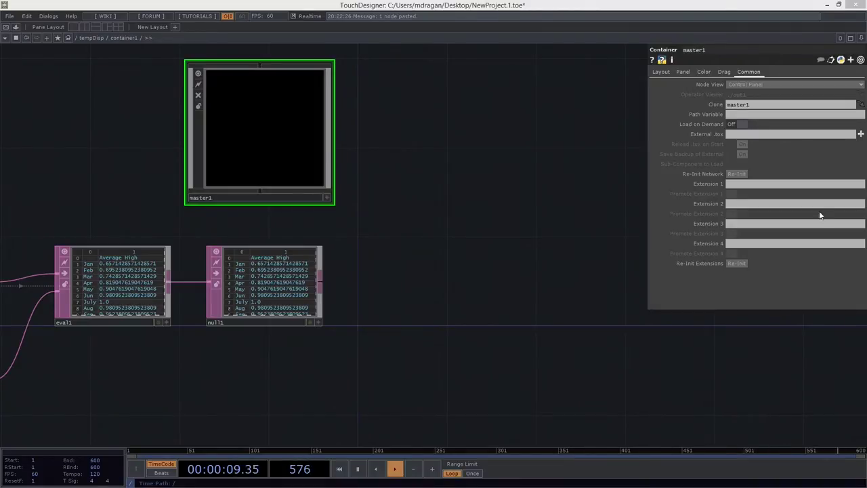
Inside master1, add a Circle TOP and paste a duplicate of it
key("i")
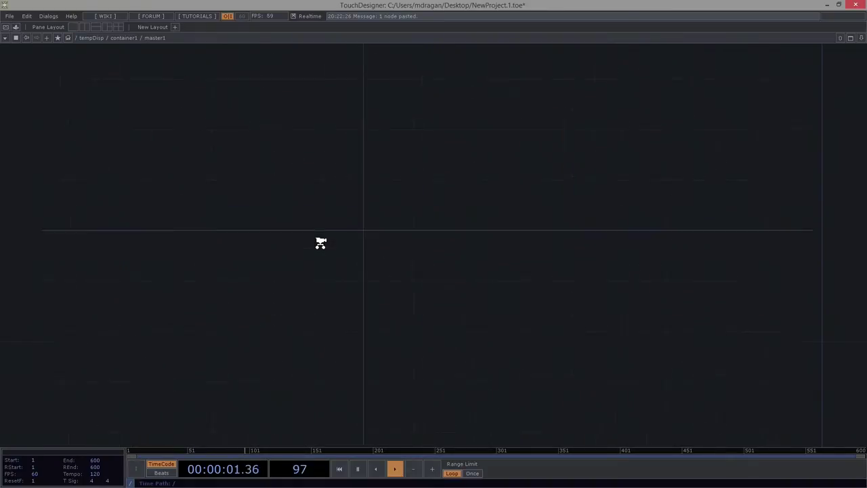
key("Tab")
key("Tab")
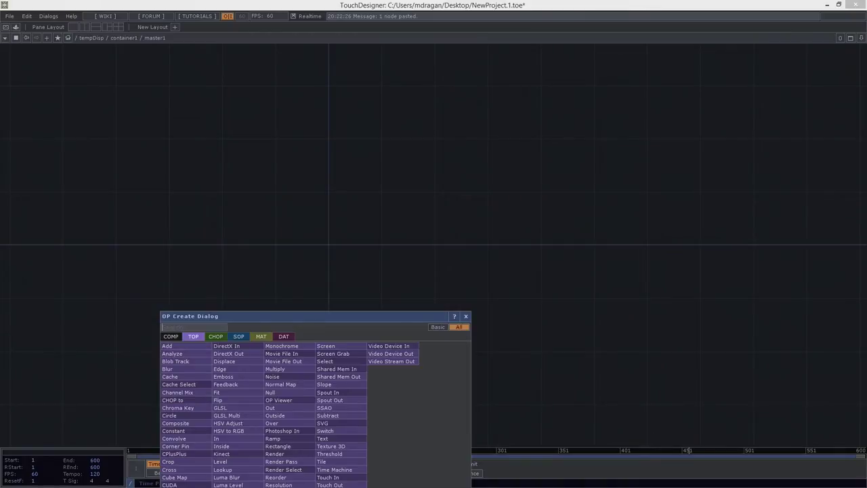
type("cir")
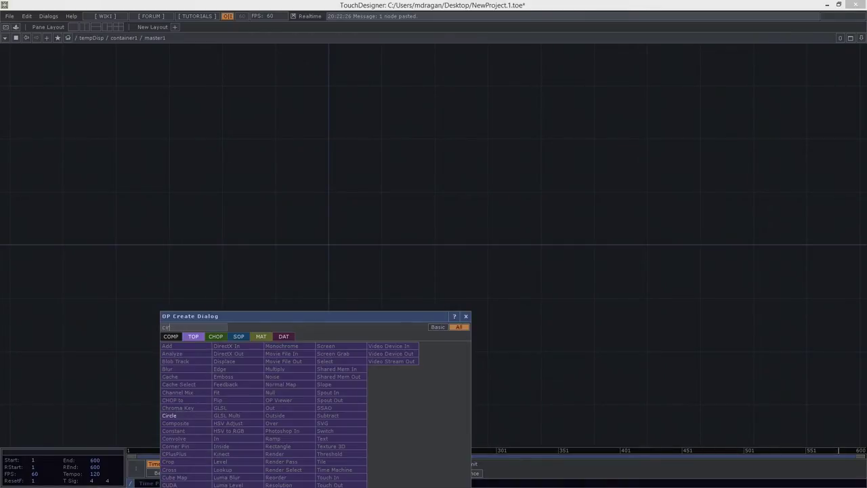
type("c")
key("Return")
left_click_drag(333, 251, 300, 224)
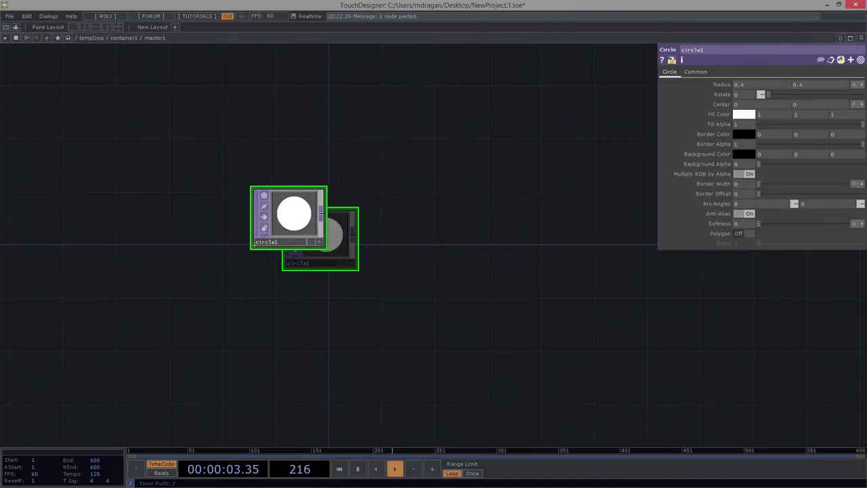
key("ctrl+v")
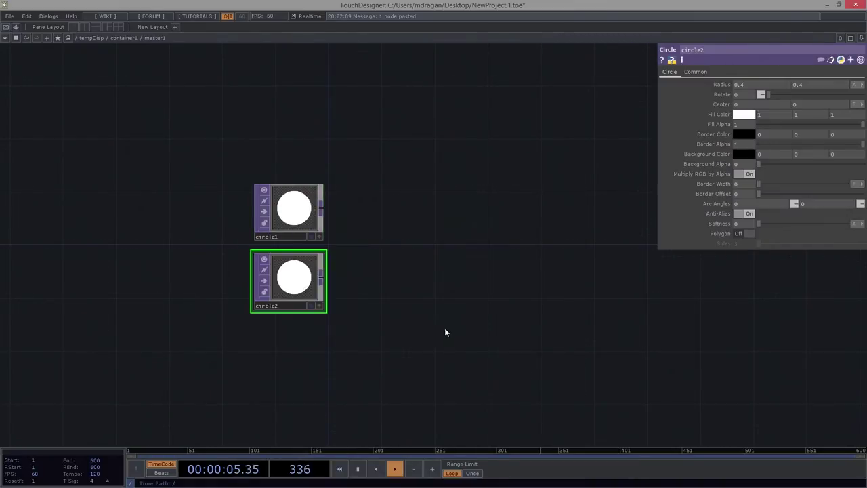
Rename the two circles 'high' and 'low'
scroll(383, 258, "up", 3)
scroll(465, 289, "down", 1)
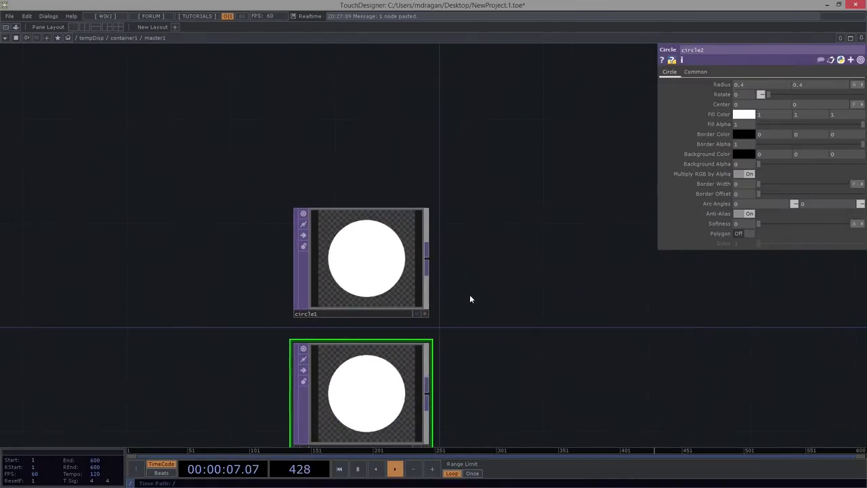
left_click(346, 269)
type("high")
key("Return")
left_click(372, 400)
type("low")
key("Return")
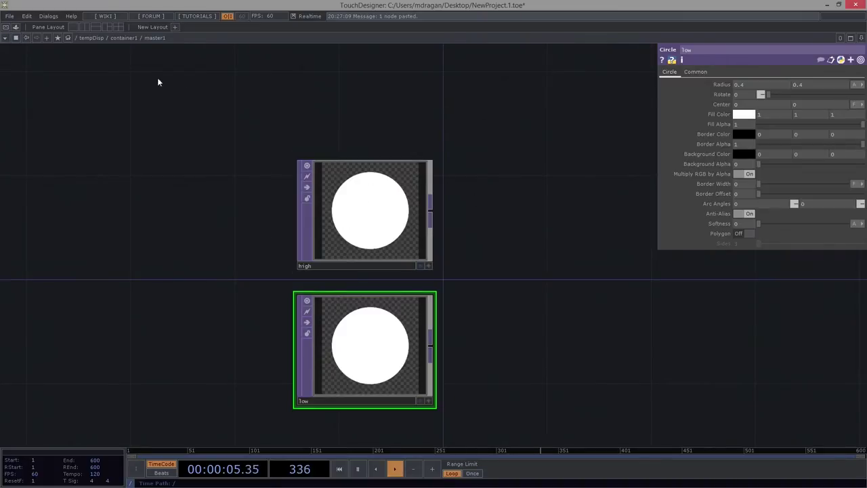
Split the network so the parent network shows beside master1's interior
left_click_drag(488, 247, 527, 221)
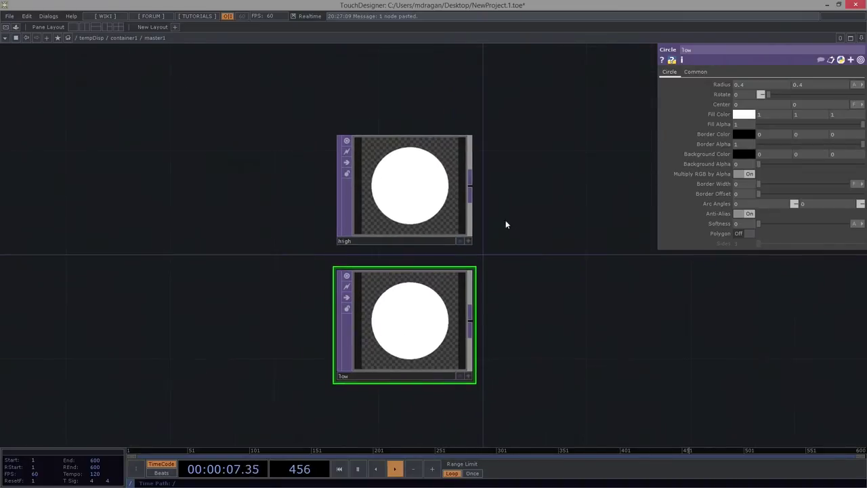
left_click(721, 85)
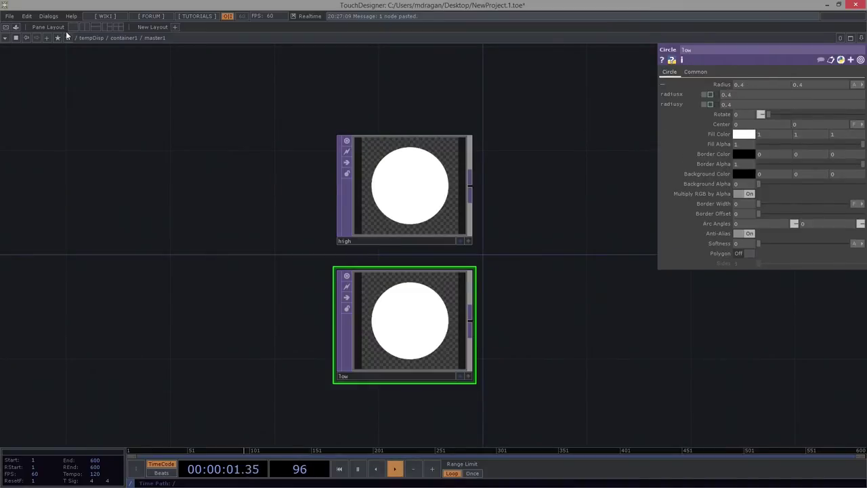
key("alt+[")
scroll(157, 326, "down", 5)
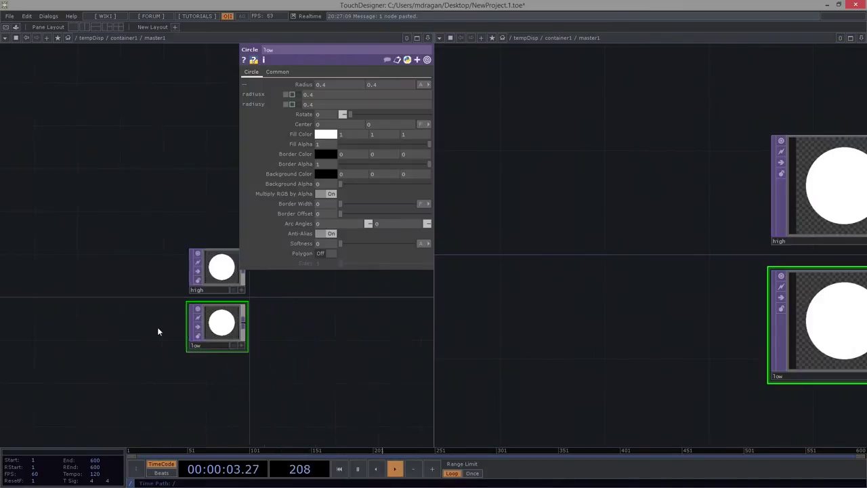
scroll(157, 327, "down", 3)
scroll(164, 352, "up", 2)
scroll(164, 352, "up", 2)
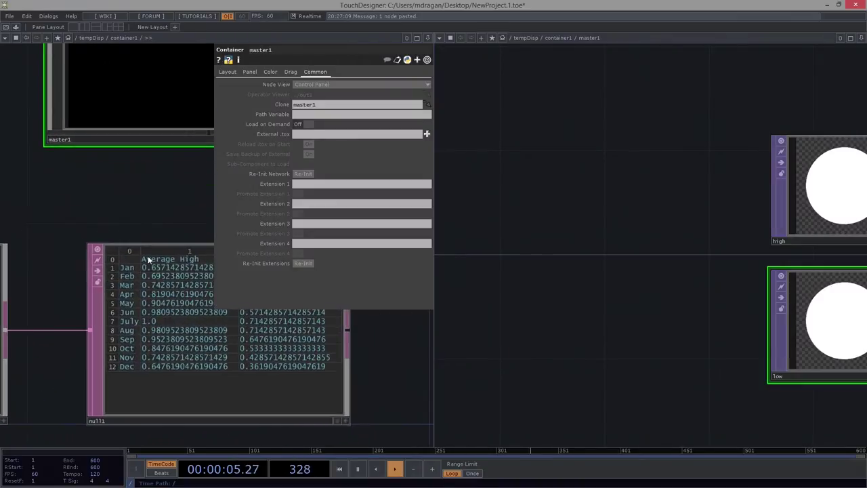
scroll(164, 352, "up", 2)
scroll(110, 306, "up", 1)
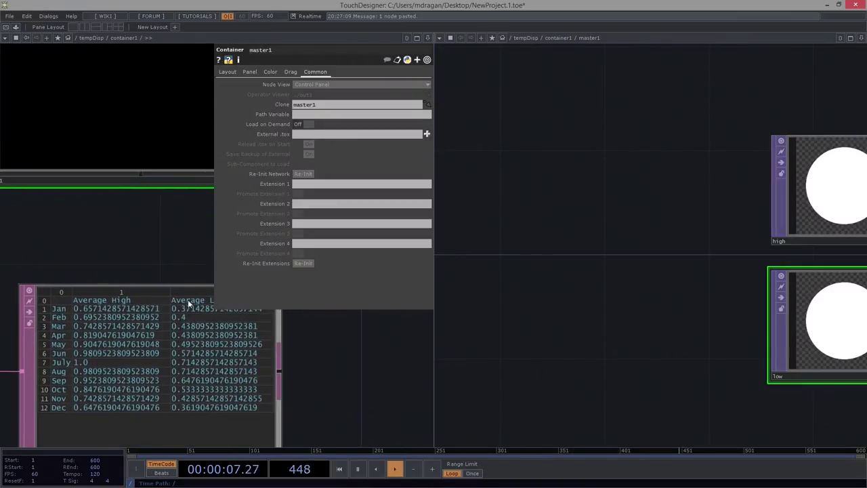
left_click_drag(181, 283, 185, 307)
left_click_drag(746, 228, 634, 248)
Set the high circle's radius to 0.5 from its parameters
right_click_drag(628, 128, 692, 219)
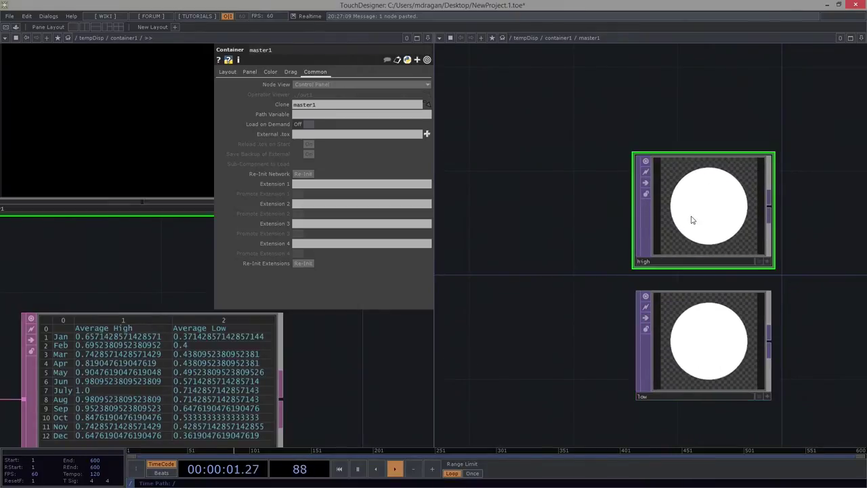
key("p")
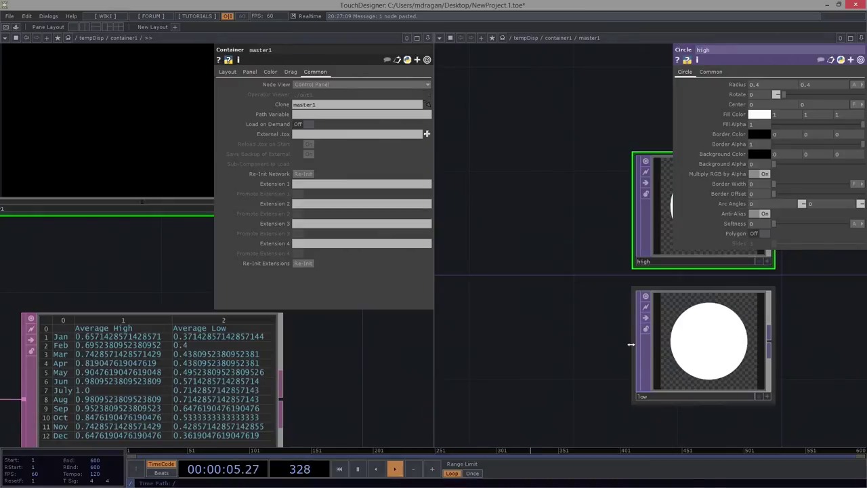
left_click_drag(590, 281, 482, 262)
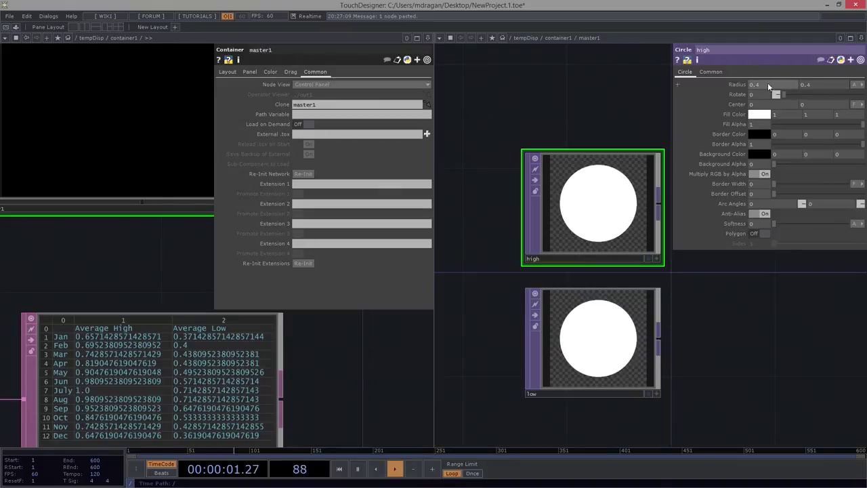
middle_click_drag(745, 85, 737, 71)
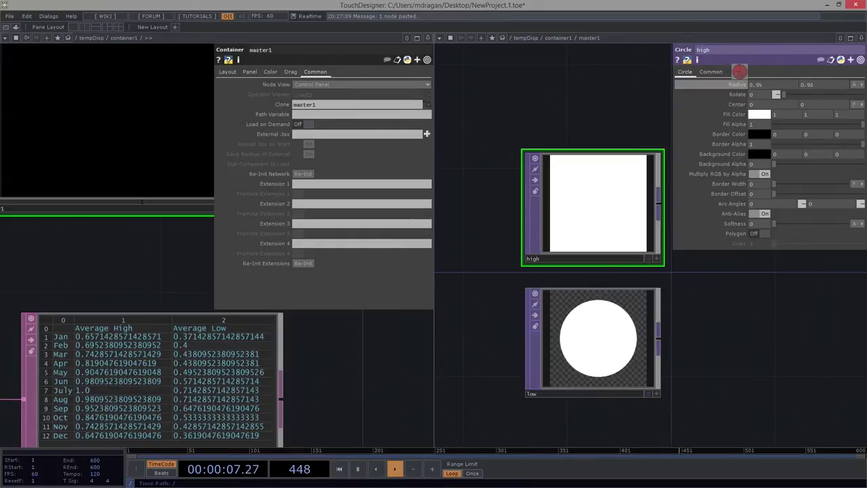
middle_click_drag(737, 70, 739, 71)
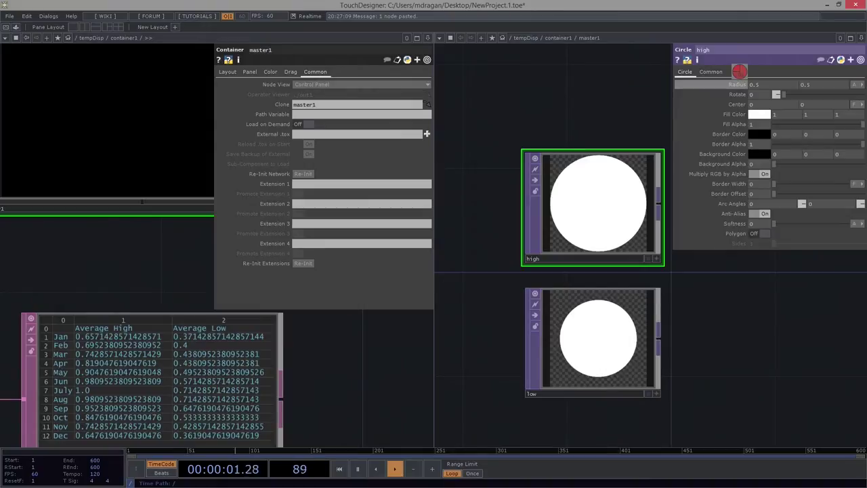
middle_click_drag(739, 71, 740, 71)
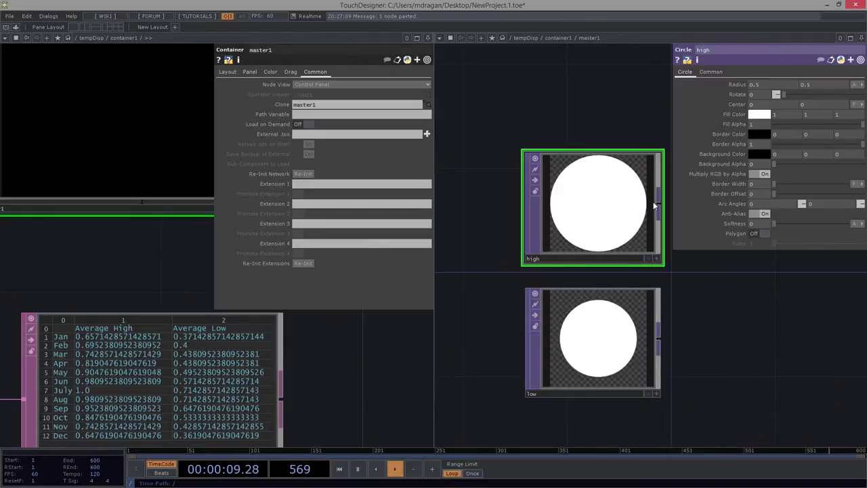
In table1, append '* .49' to the Average High scaling expression
scroll(406, 311, "down", 3)
scroll(142, 387, "down", 2)
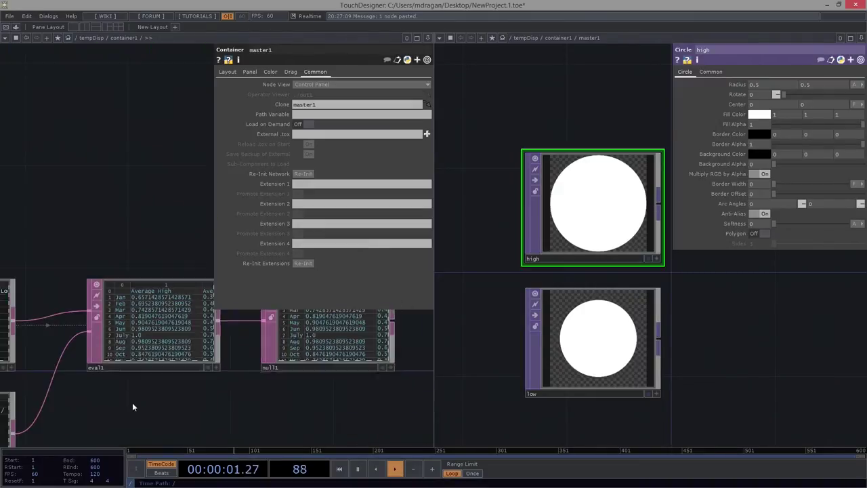
left_click_drag(195, 379, 167, 393)
scroll(163, 352, "up", 3)
scroll(152, 318, "up", 3)
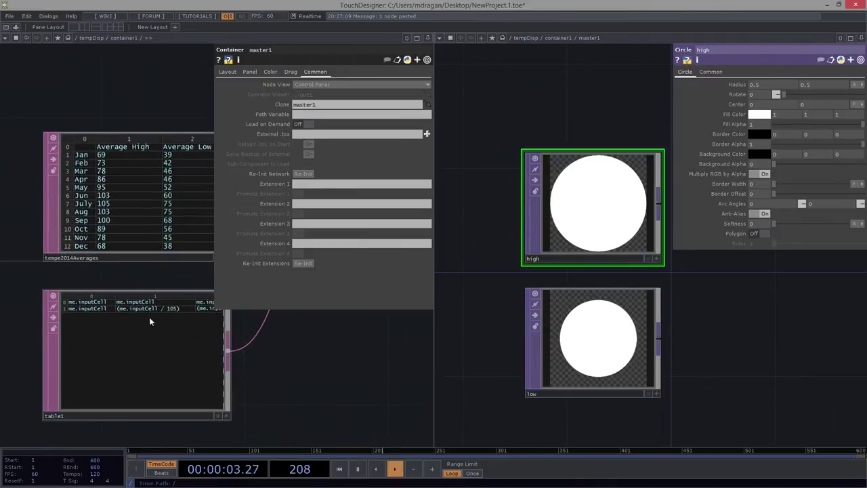
scroll(147, 306, "up", 2)
scroll(168, 298, "up", 2)
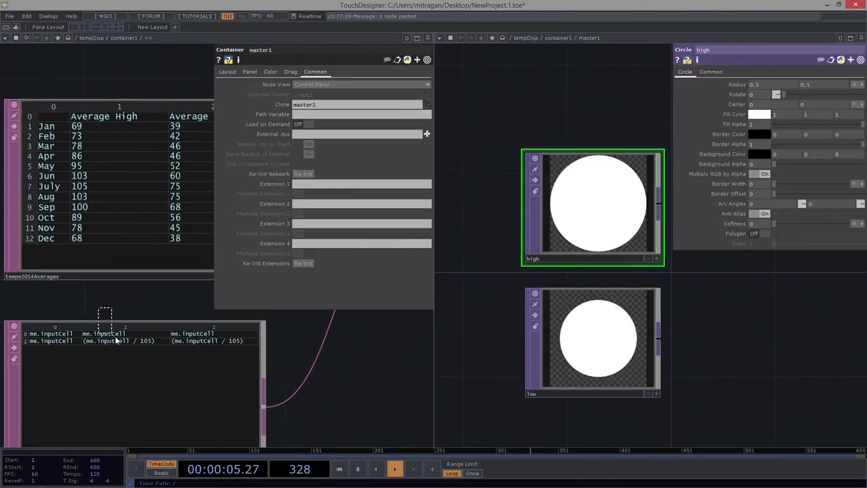
left_click(147, 342)
key("a")
left_click(149, 341)
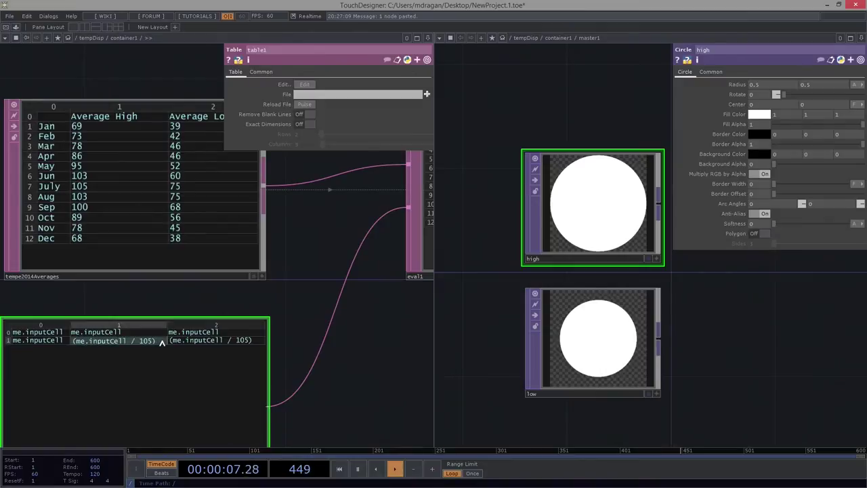
type("* .49")
key("Return")
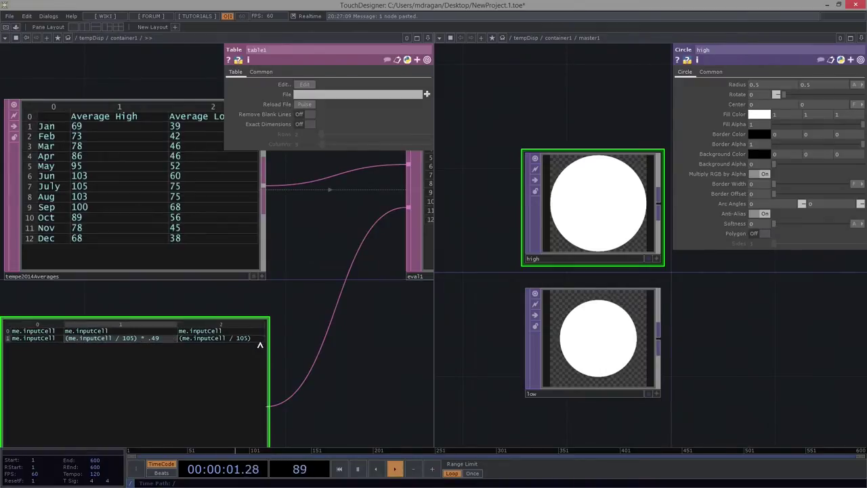
Make both column formulas multiply by .48, then check eval1's values
left_click(258, 339)
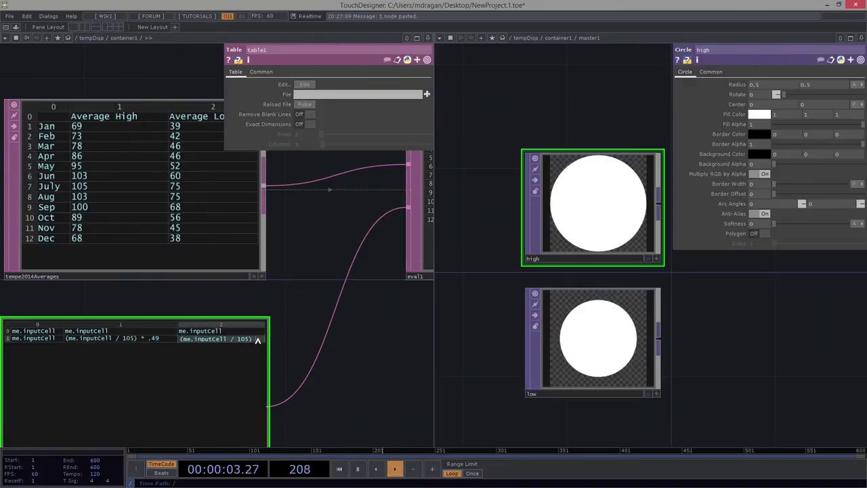
type("* .49")
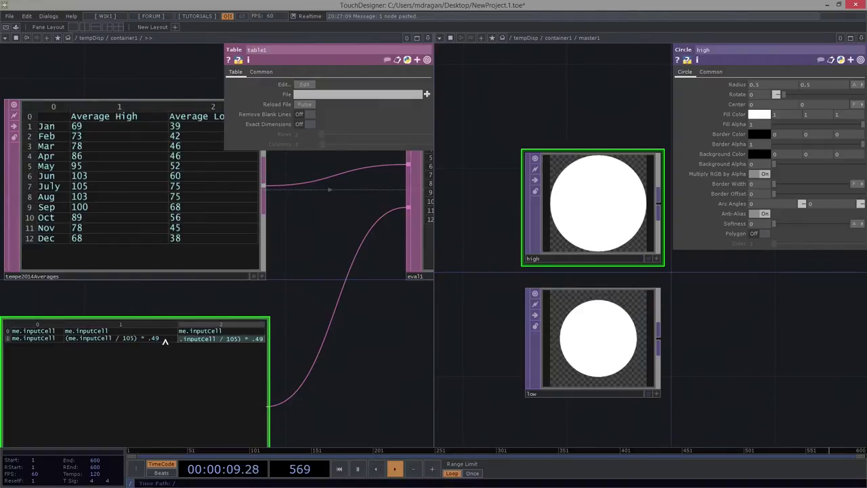
key("Return")
left_click(148, 339)
key("BackSpace")
left_click(253, 338)
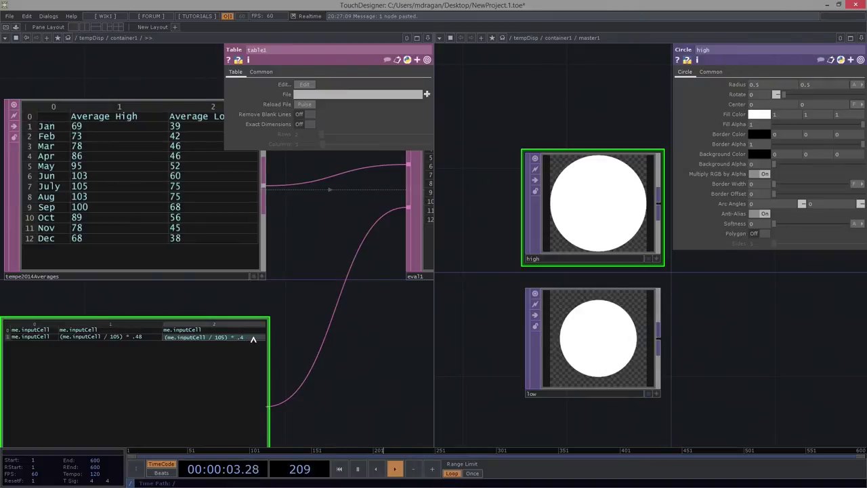
type("8")
left_click_drag(350, 329, 51, 398)
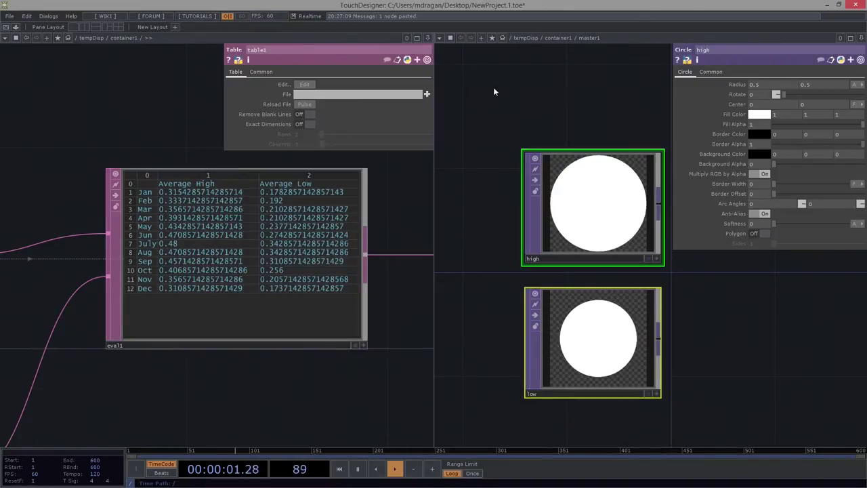
Set the high circle's resolution width and height to me.parent().par.w
left_click(711, 71)
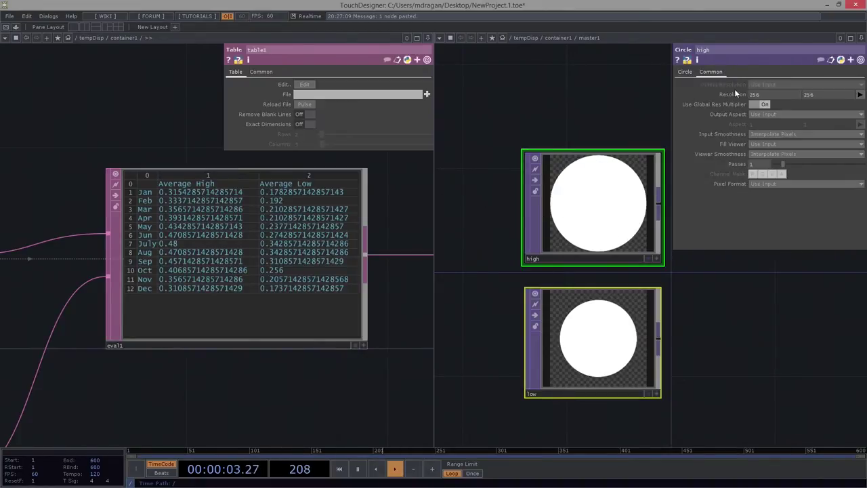
left_click(736, 94)
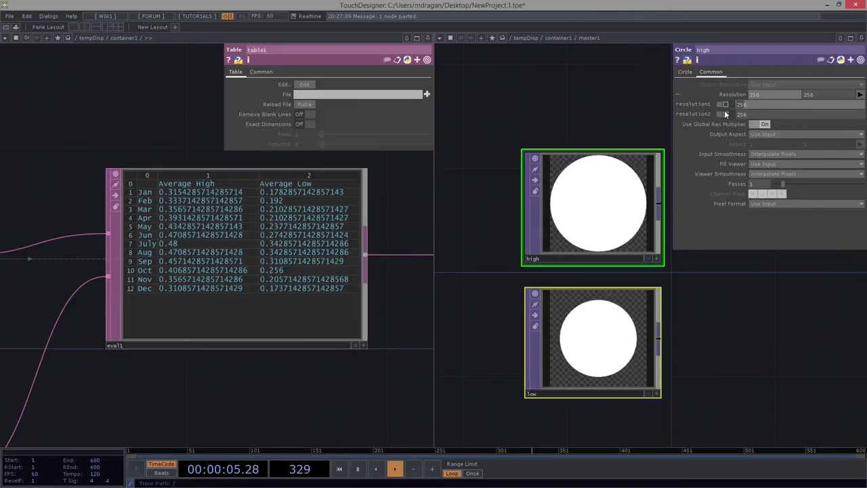
type("me.parent().o")
key("BackSpace")
type("par.w")
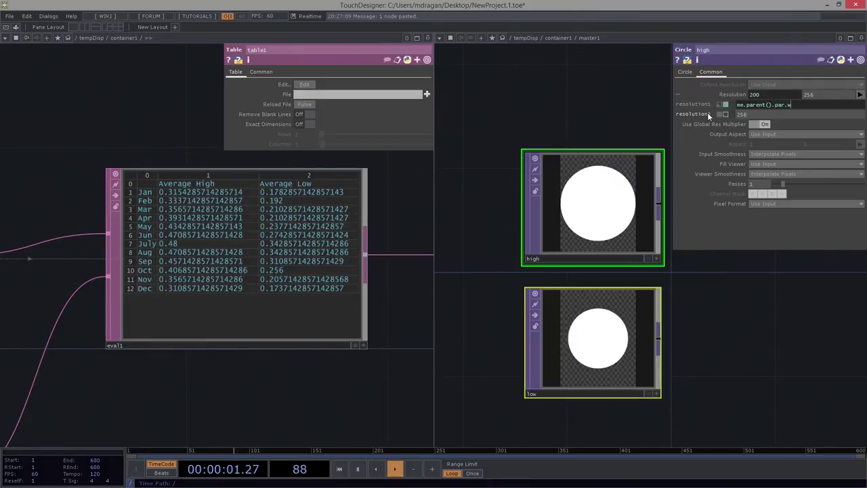
key("Return")
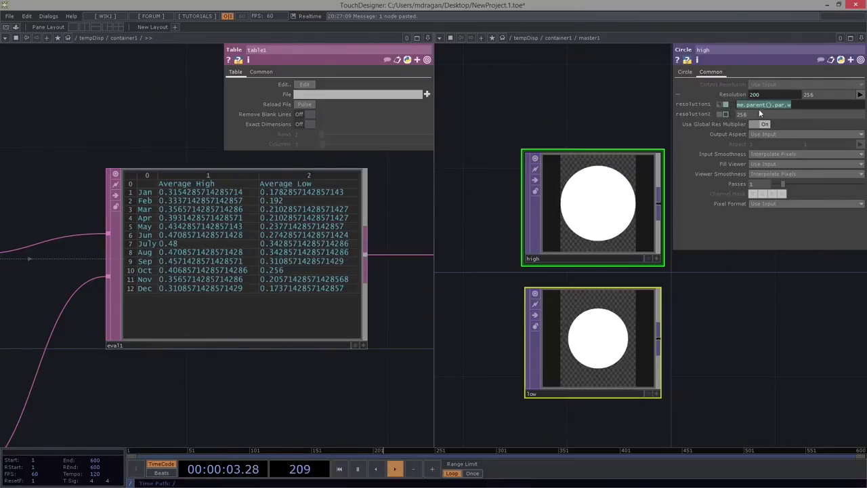
left_click(777, 111)
type("me.parent().par.w")
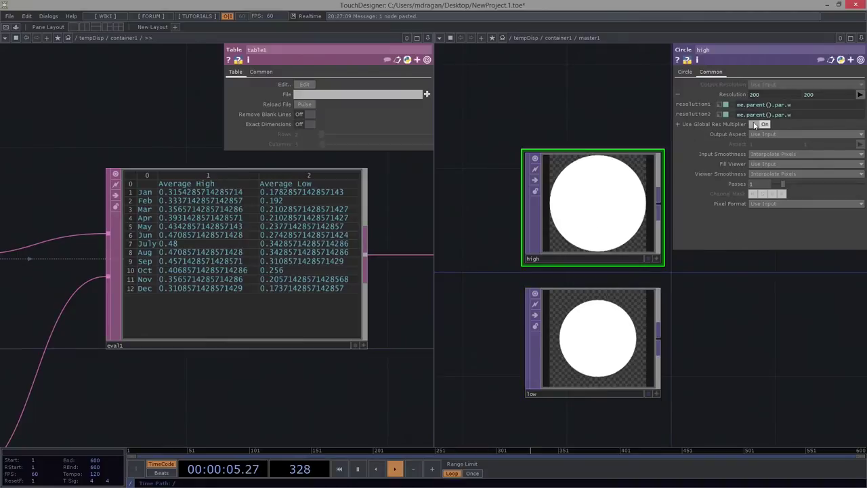
Box-select both the high and low circles
left_click(538, 297)
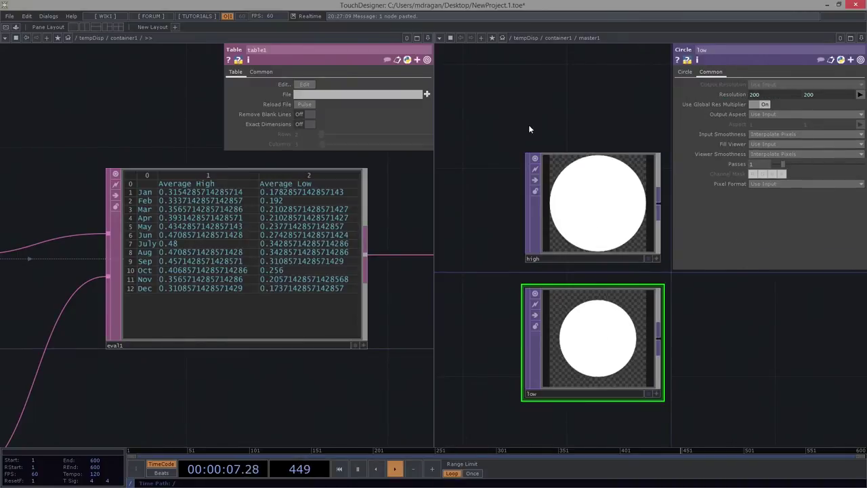
left_click(616, 183)
left_click_drag(511, 128, 661, 405)
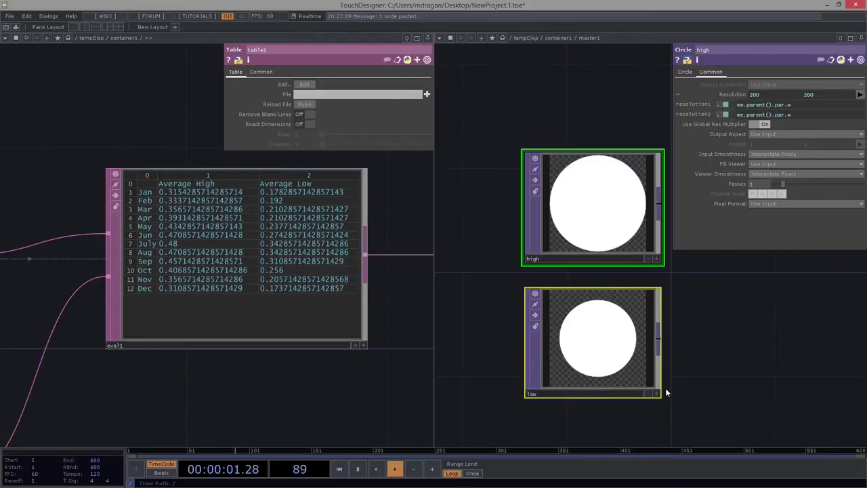
Type the high circle's radiusx expression op('../null1')[me.parent().digits, ...] reading null1
left_click(691, 72)
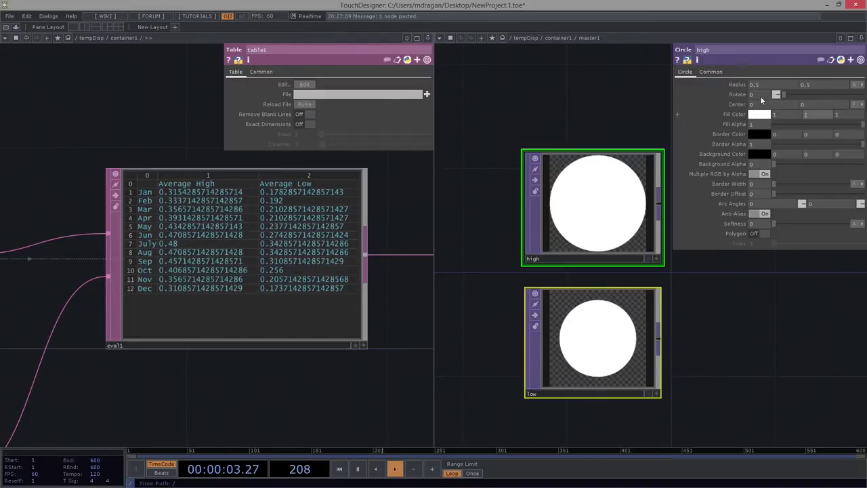
left_click(737, 84)
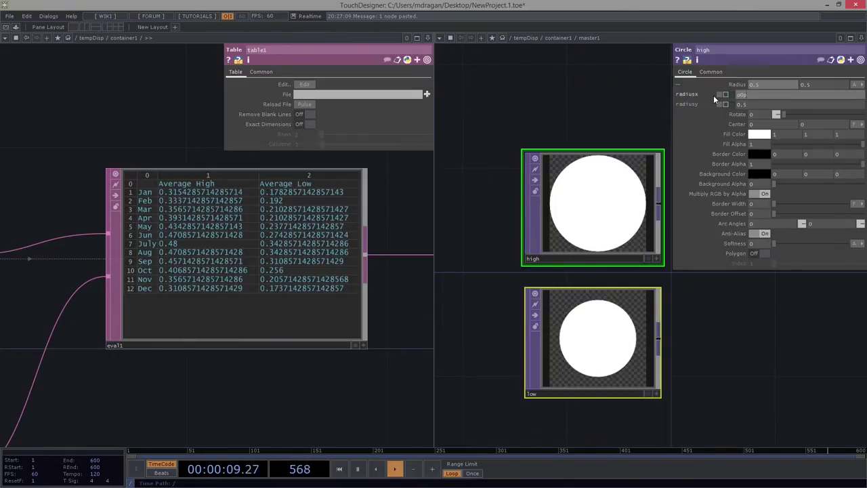
key("ctrl+v")
key("BackSpace")
key("BackSpace")
type("()")
type("../")
mouse_move(353, 412)
left_mouse_down()
mouse_move(253, 387)
mouse_move(170, 399)
left_mouse_up()
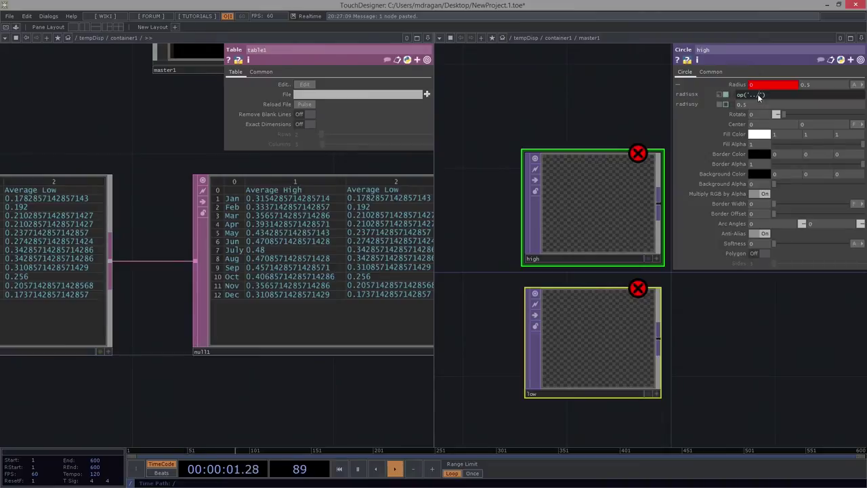
type("null1')")
type("[]")
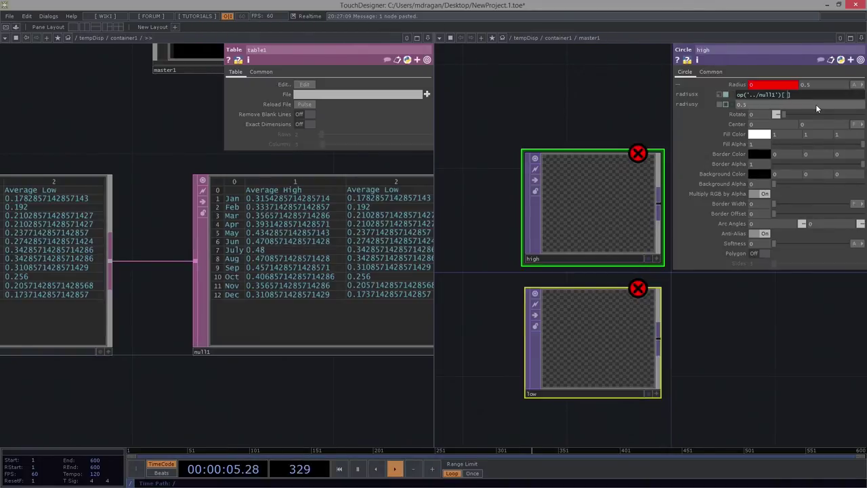
type("me.")
type(", ")
type("2")
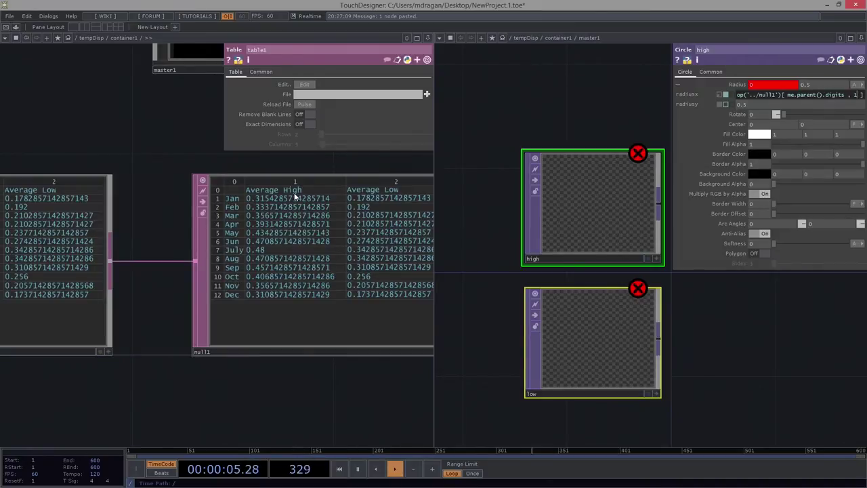
Commit high's radiusx expression and copy it into radiusy
left_click(568, 107)
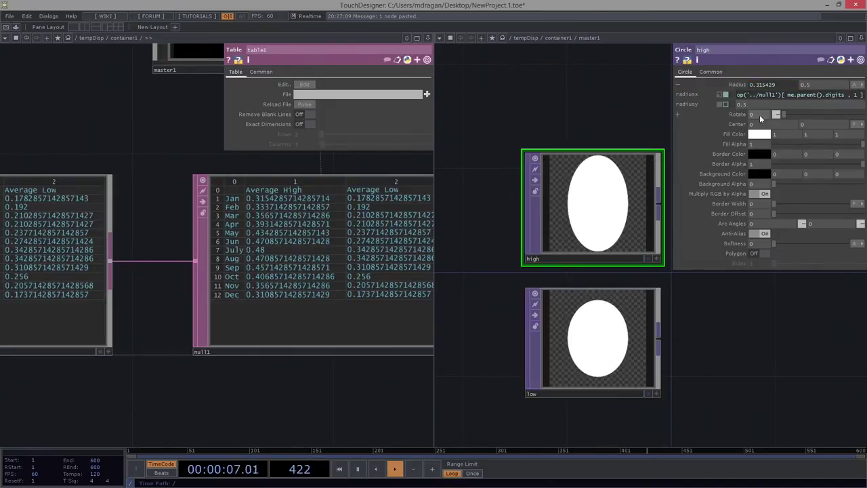
left_click(843, 99)
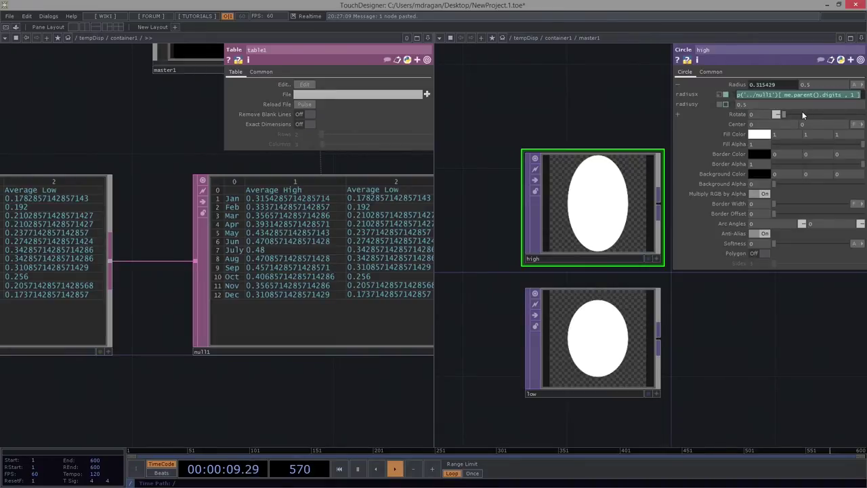
type("op('../null1')[ me.parent().digits , 1 ]")
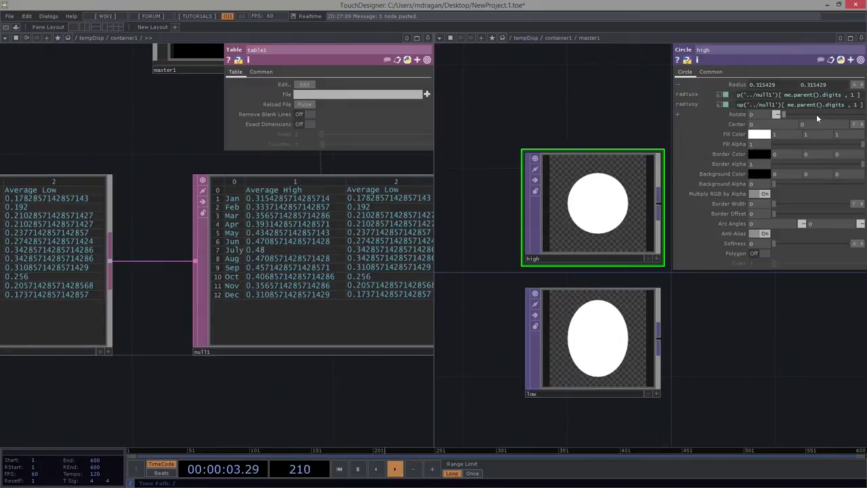
mouse_move(797, 95)
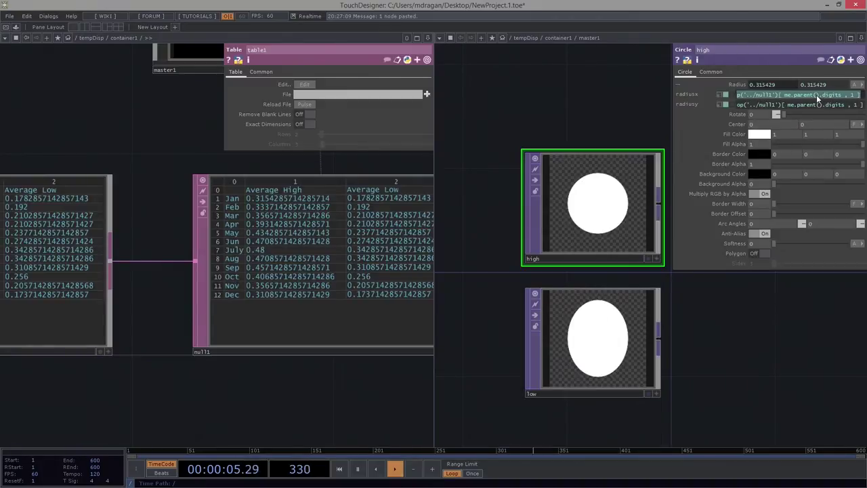
Set the low circle's radiusx and radiusy to null1's column 2 (Average Low)
left_click(656, 333)
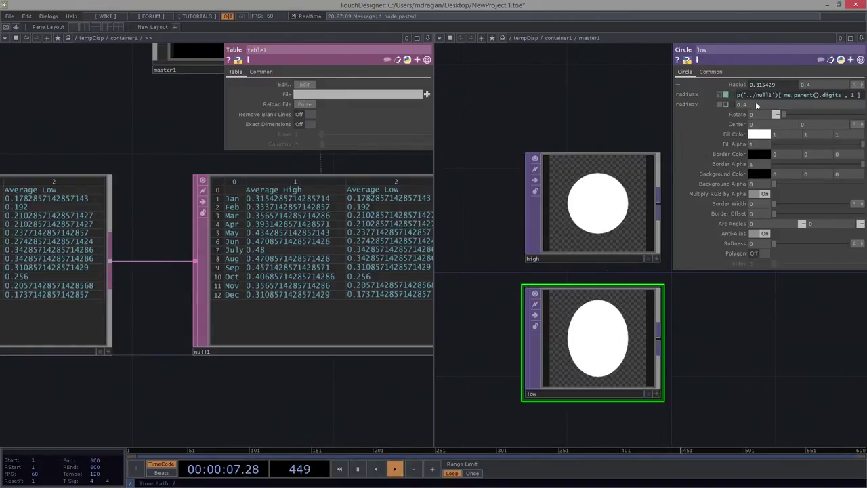
left_click(789, 95)
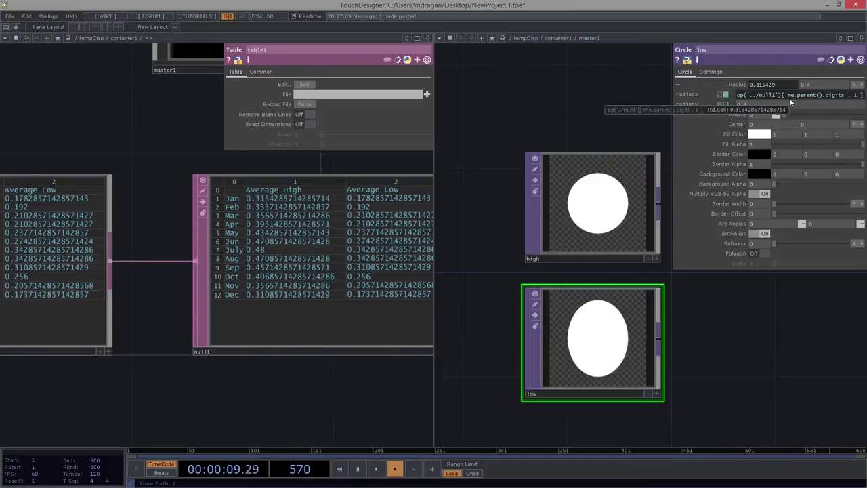
left_click(794, 103)
type("op('../null1')[ me.parent().digits , 1 ]")
key("Return")
key("Return")
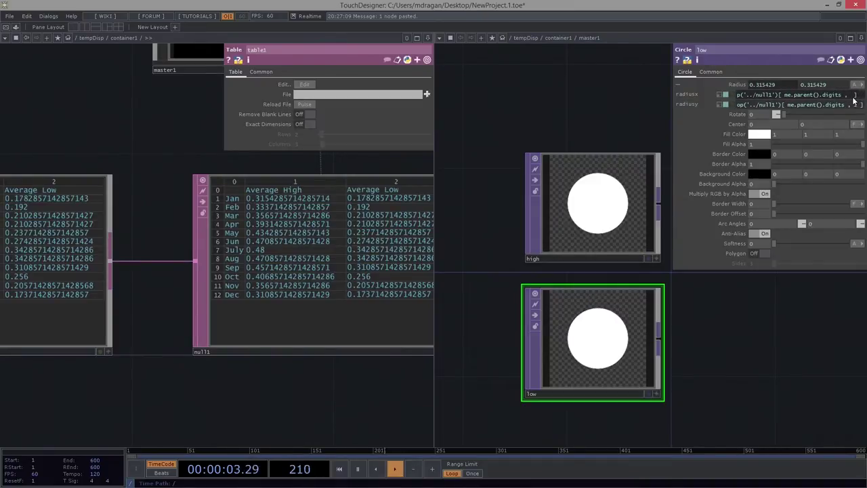
double_click(852, 95)
type("2")
left_click(856, 105)
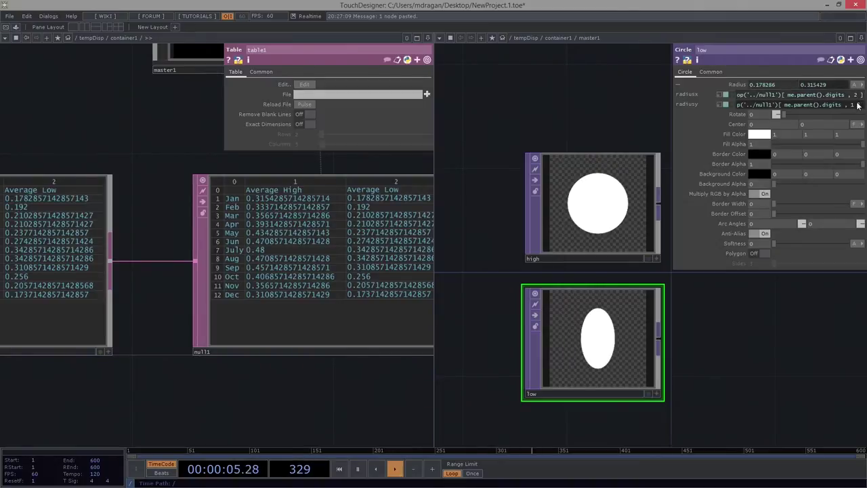
key("BackSpace")
key("Return")
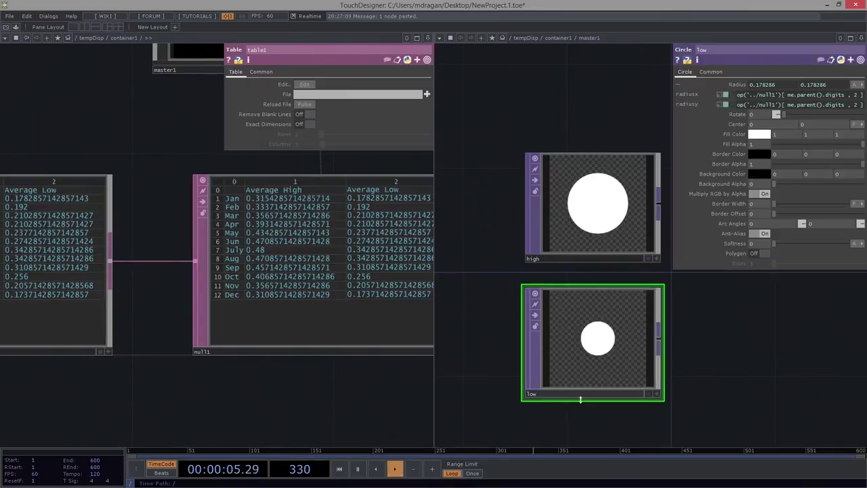
Give both circles a transparent fill and thin outline, with low's outline white
right_click_drag(535, 125, 605, 416)
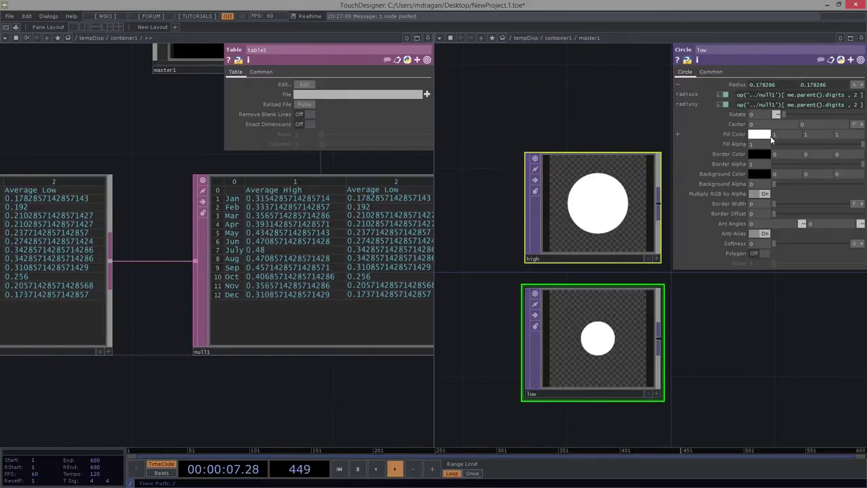
left_click_drag(861, 145, 697, 148)
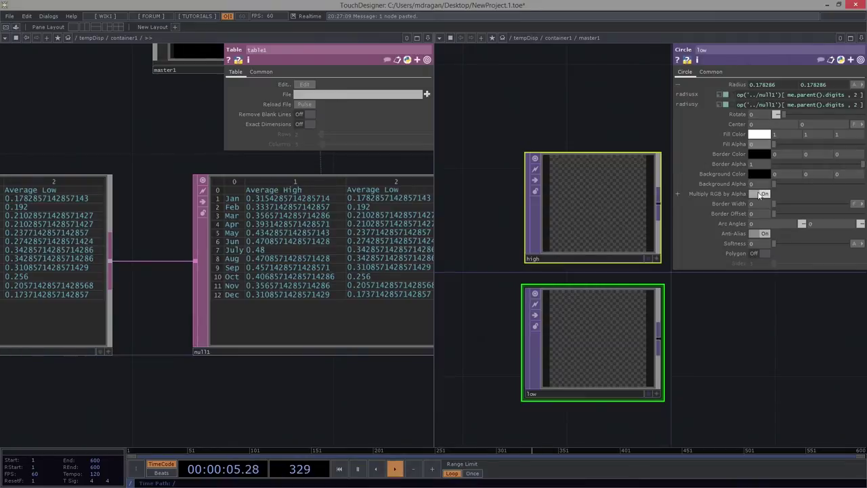
left_click_drag(775, 203, 802, 206)
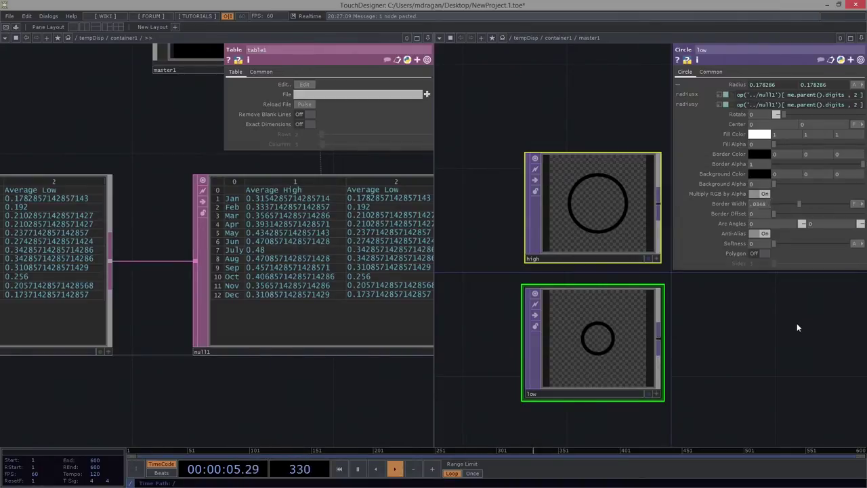
left_click(761, 156)
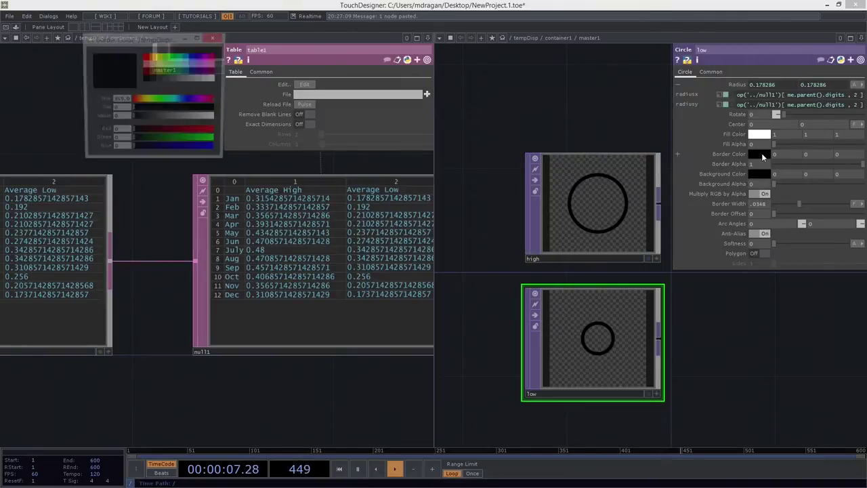
left_click(214, 81)
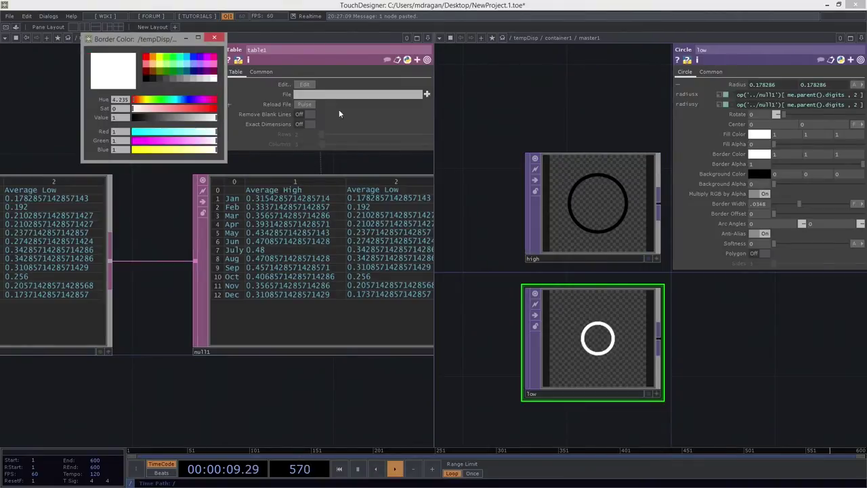
Set the high circle's background and border colours to white
left_click(580, 175)
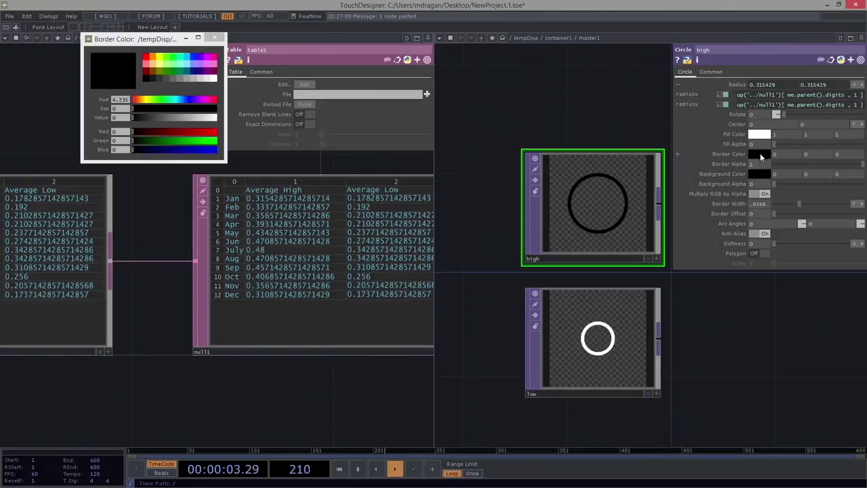
left_click(758, 174)
left_click(217, 78)
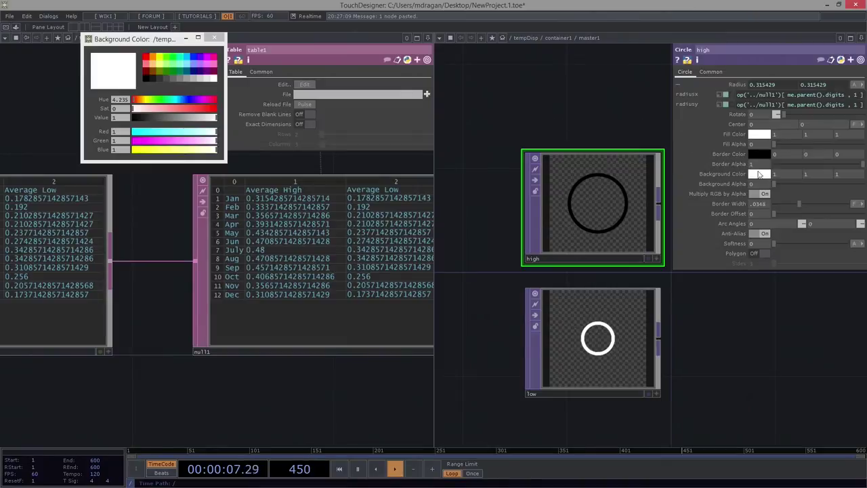
left_click(213, 39)
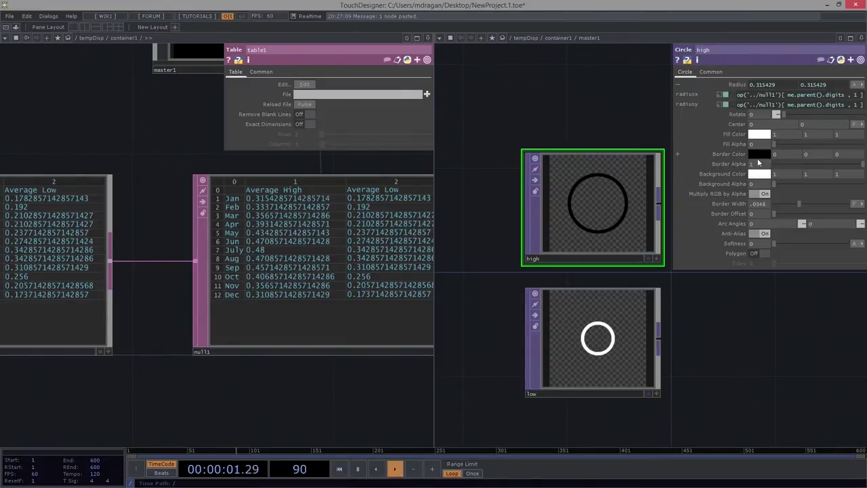
left_click(758, 155)
left_click(212, 81)
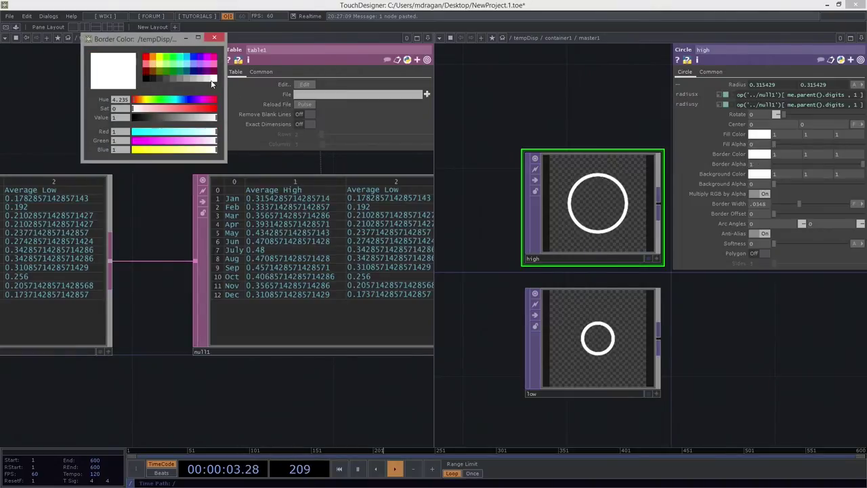
scroll(638, 142, "down", 3)
key("Tab")
Add Composite TOP comp1 fed by high and low, with Operand set to Add
type("com")
left_click(470, 381)
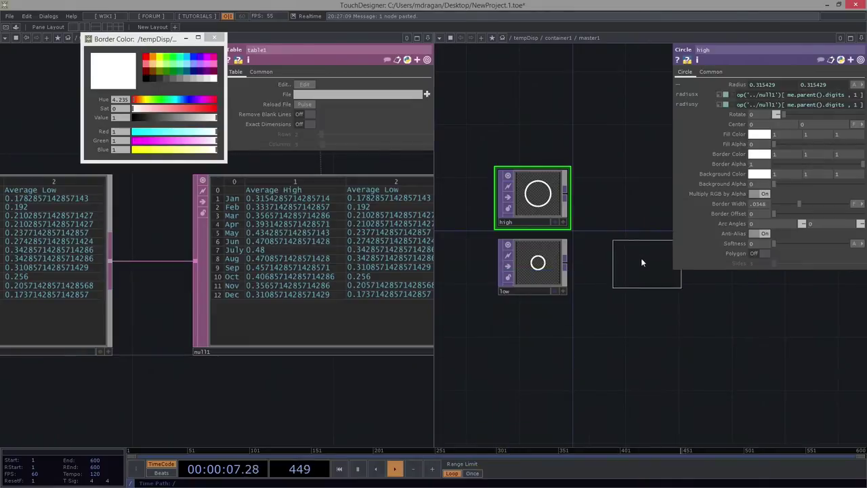
left_click(627, 220)
left_click(605, 225)
left_click(768, 84)
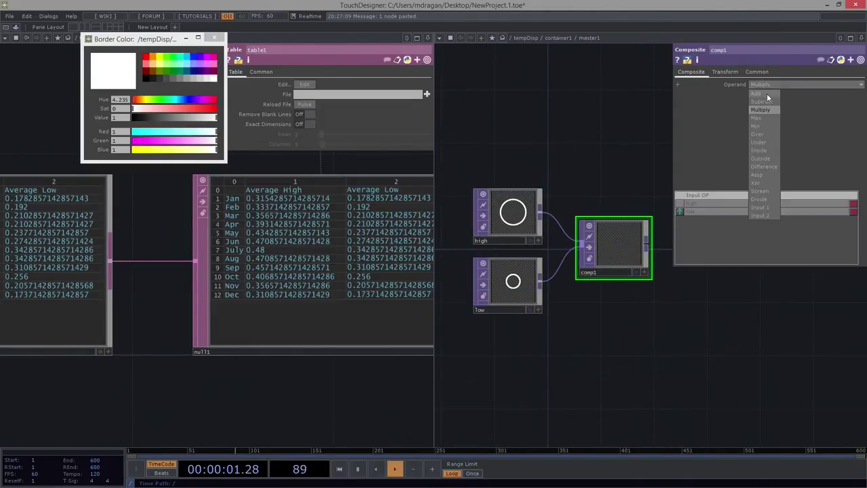
left_click(765, 92)
Open comp1's output in a floating viewer
left_click_drag(588, 180, 526, 168)
scroll(549, 230, "up", 3)
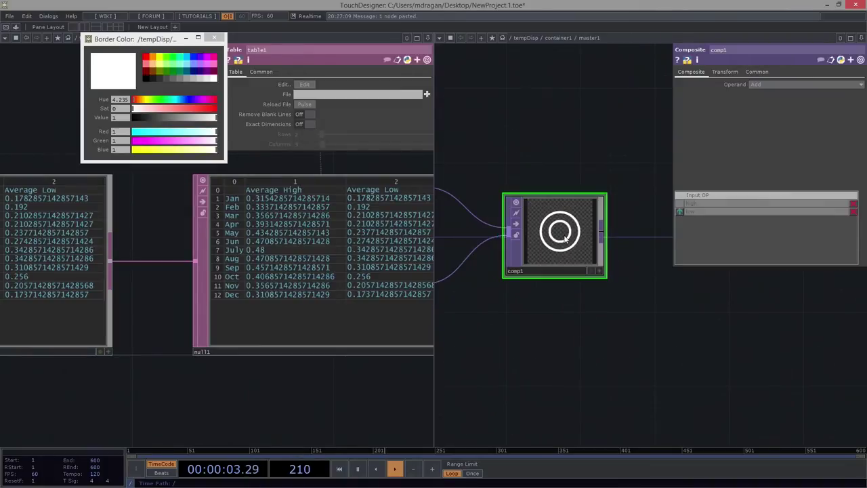
scroll(545, 230, "down", 1)
scroll(565, 271, "down", 2)
scroll(606, 234, "up", 2)
scroll(588, 191, "up", 2)
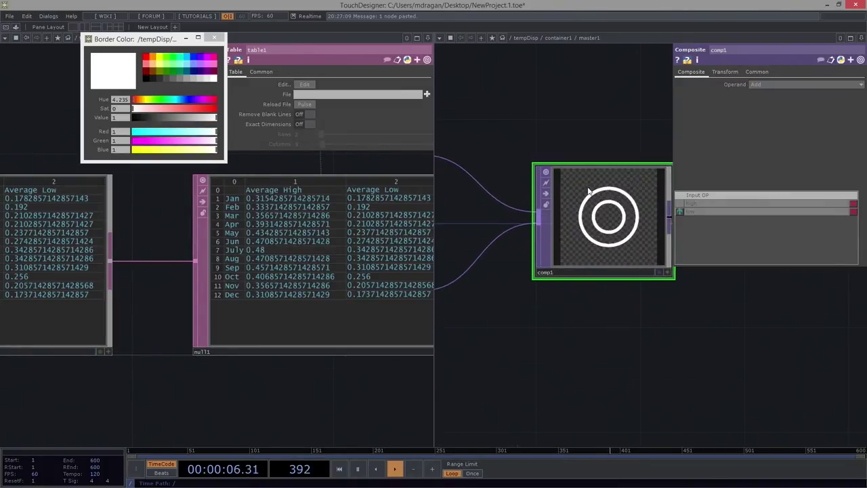
scroll(608, 218, "up", 2)
scroll(609, 218, "down", 1)
scroll(614, 259, "down", 2)
scroll(615, 259, "up", 1)
right_click(620, 209)
left_click(647, 252)
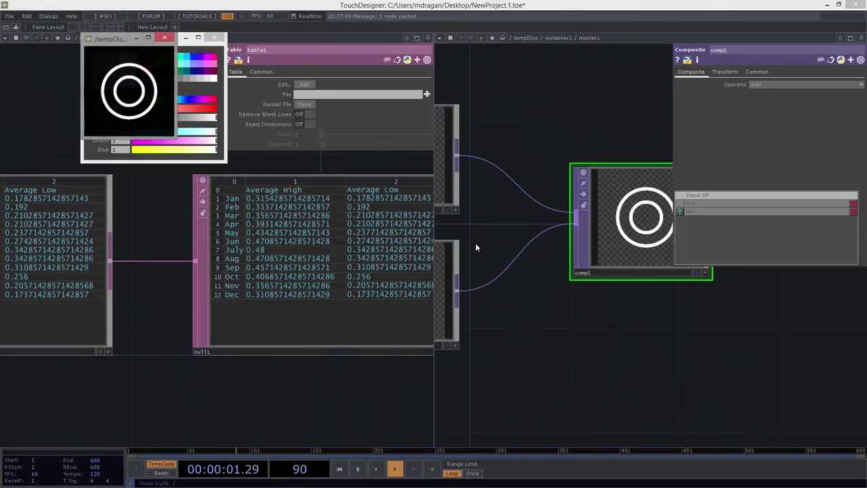
Raise the high circle's Softness to 0.007
left_click_drag(465, 325, 604, 303)
scroll(459, 147, "up", 1)
left_click(582, 181)
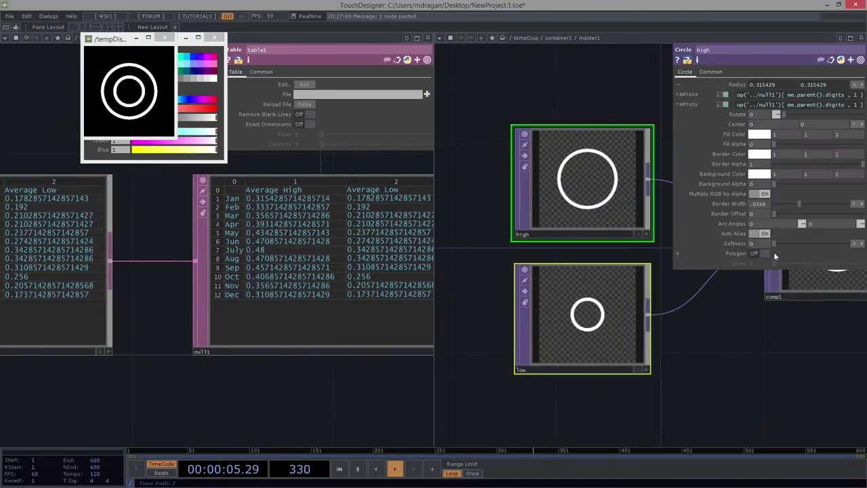
left_click_drag(776, 243, 776, 248)
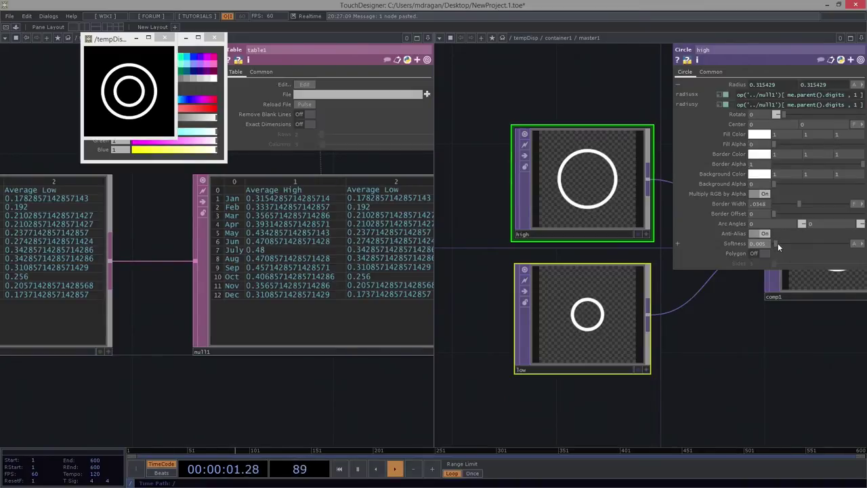
left_click_drag(778, 243, 778, 244)
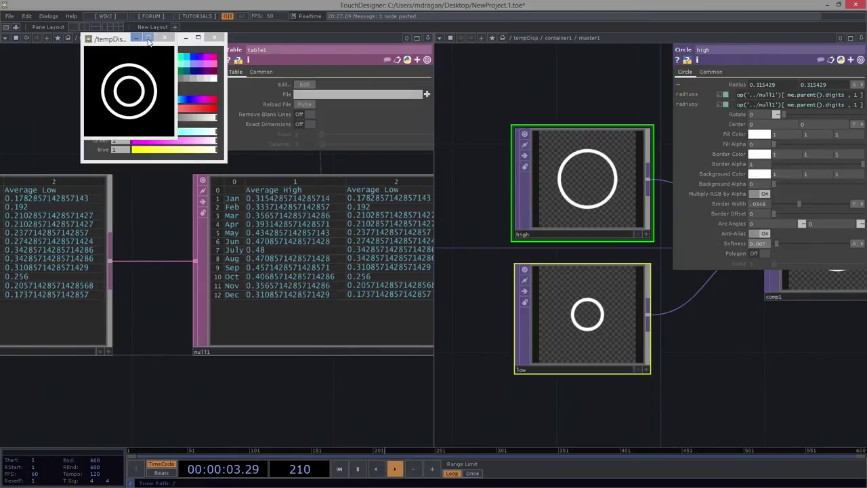
Close the floating viewer and the split pane, leaving one network view
left_click(214, 37)
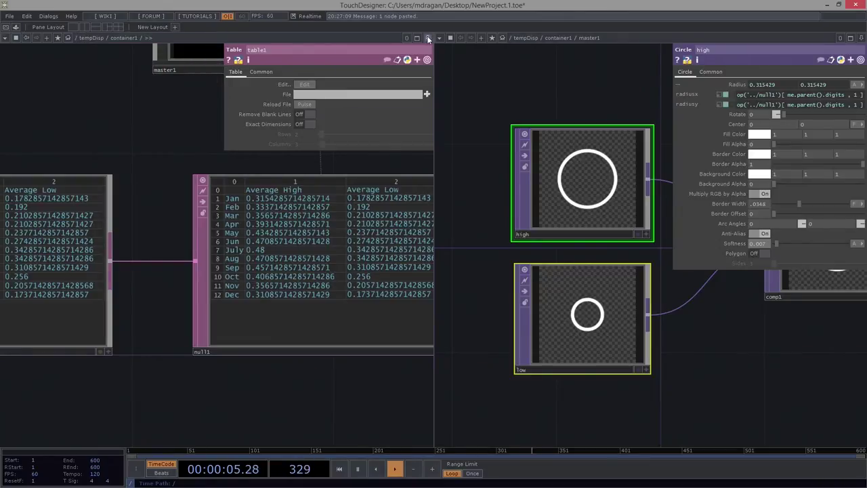
left_click(427, 38)
left_click(407, 101)
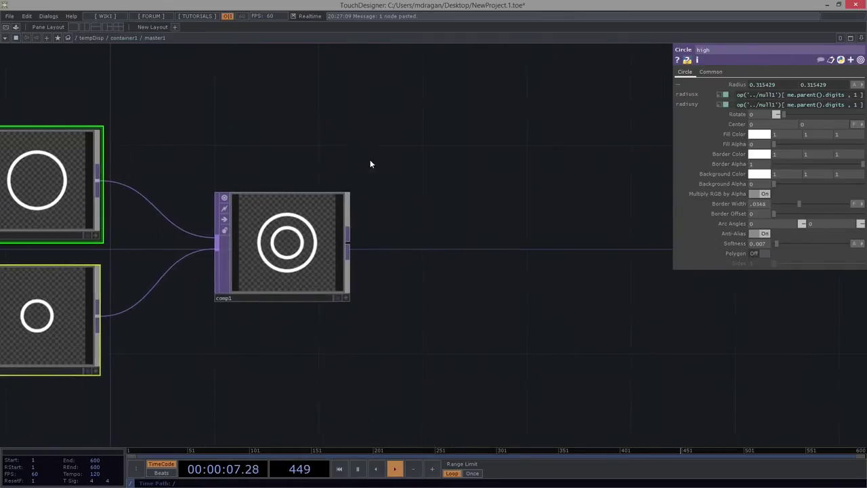
Add a second Composite TOP, comp2, wired from comp1's output
key("Tab")
type("com")
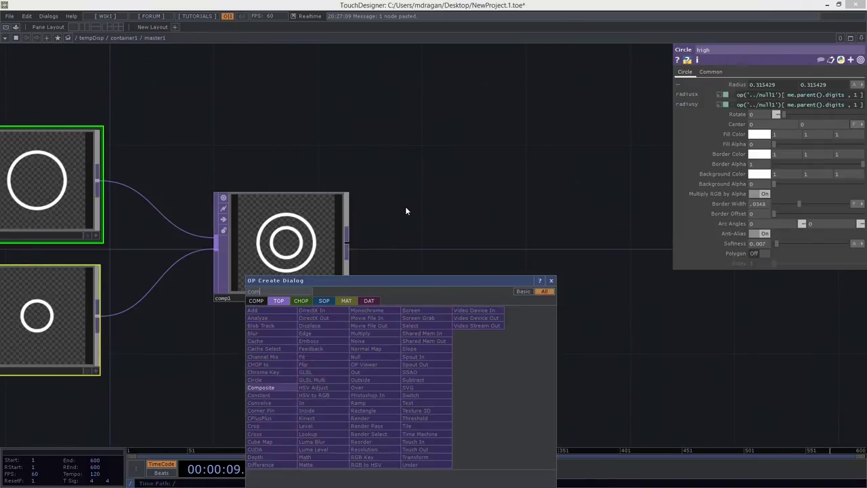
left_click(261, 386)
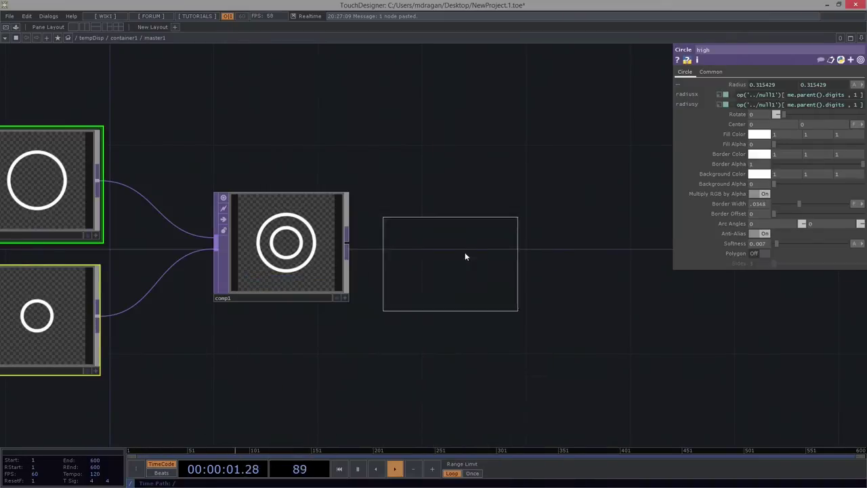
left_click(479, 241)
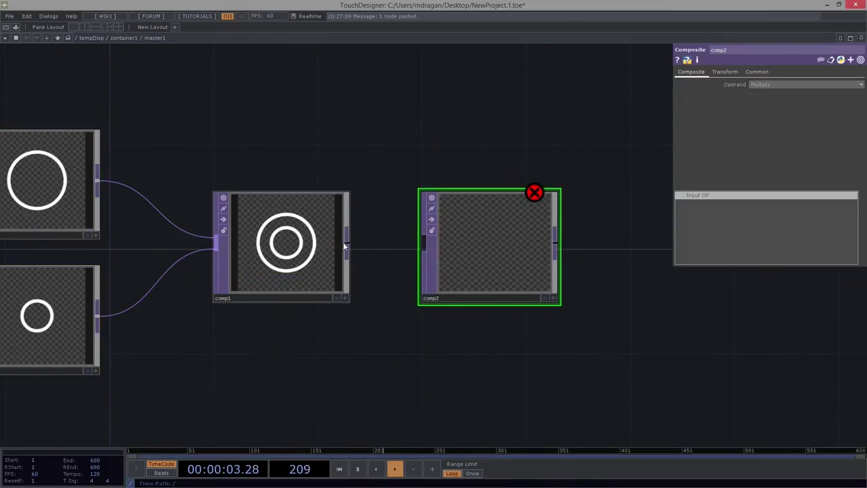
left_click_drag(346, 240, 424, 242)
Add a Ramp TOP, ramp1, below comp1 and show its resolution settings
key("Tab")
type("ra")
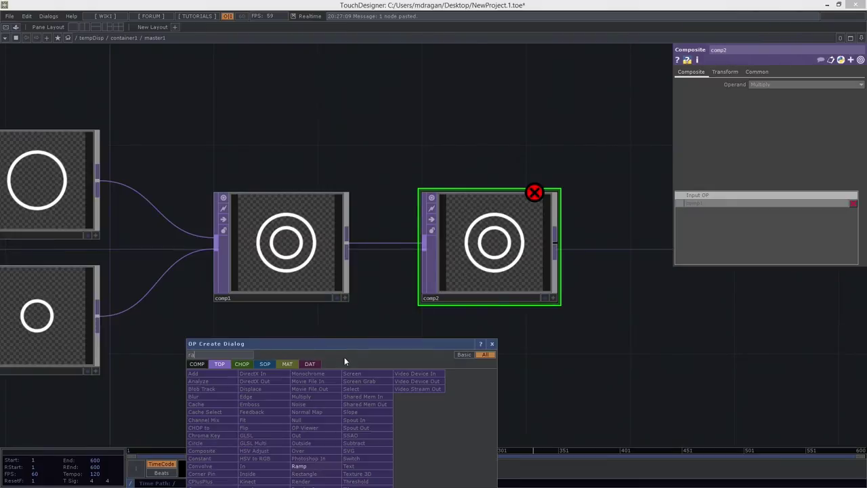
left_click(308, 468)
left_click(281, 369)
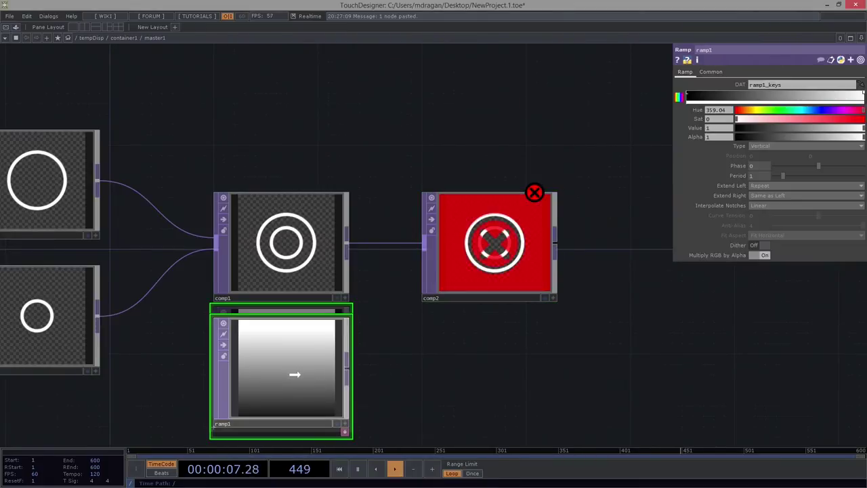
left_click(710, 71)
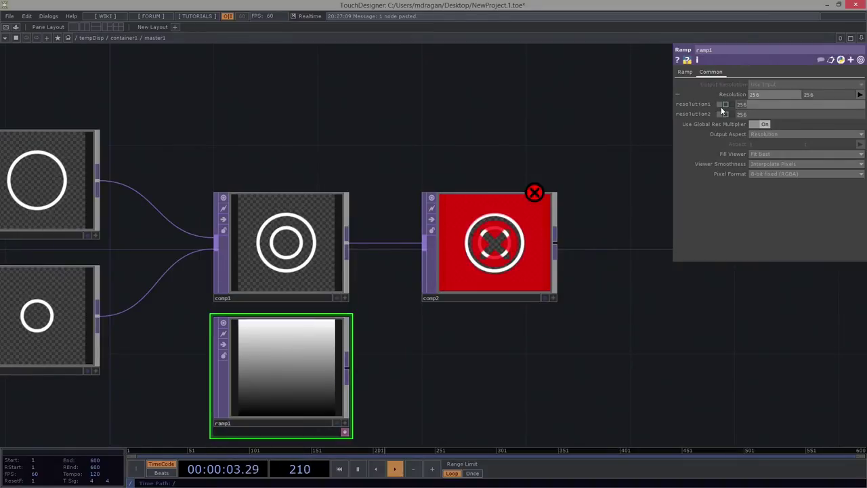
Set ramp1's resolution to me.parent().par.w by me.parent().par.h
type("me.parent().par.w")
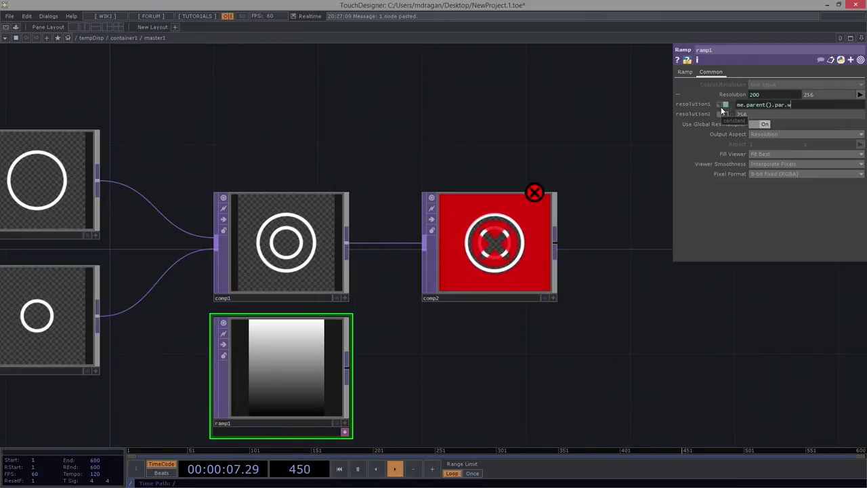
key("Return")
type("me.parent().par.w")
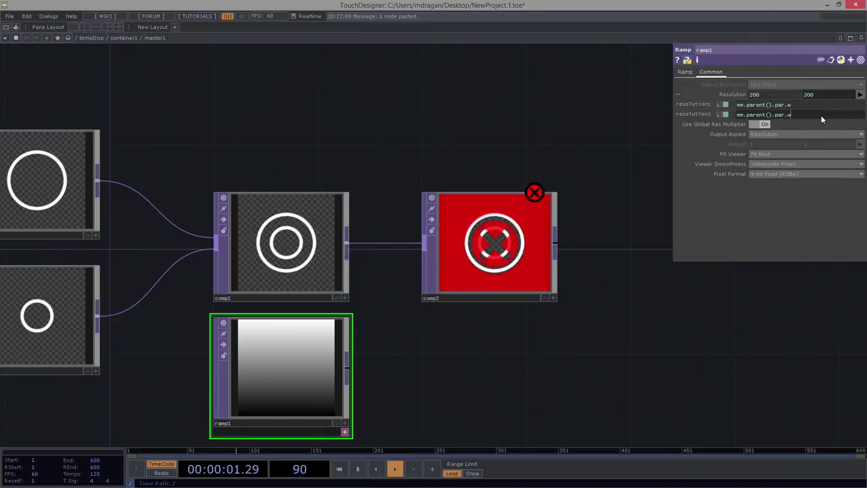
type("h")
key("Return")
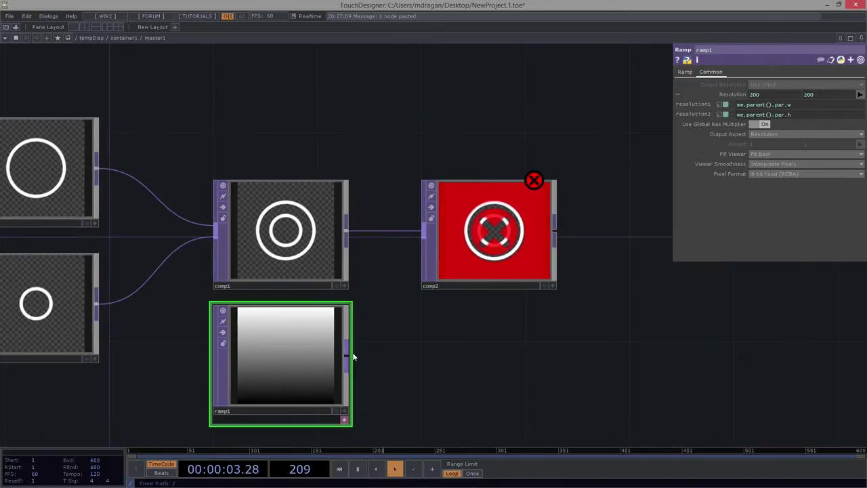
Make ramp1 a Circular gradient and raise its period to about 1.36
left_click(685, 72)
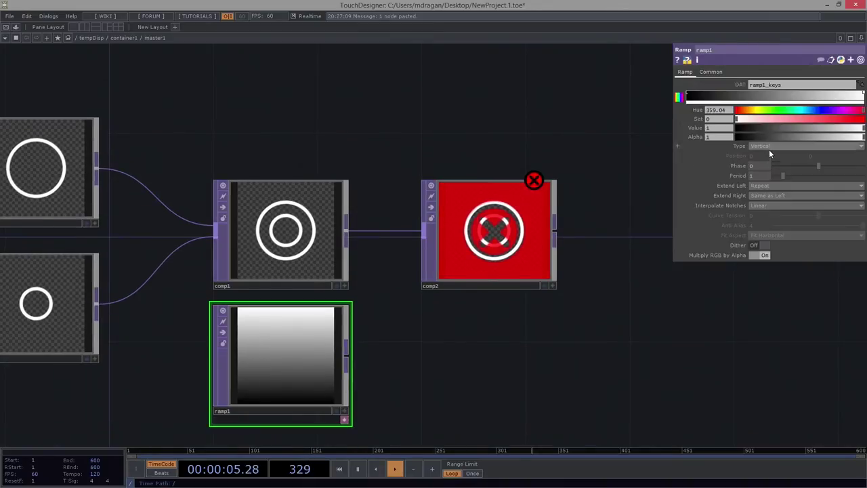
left_click(769, 146)
left_click(766, 170)
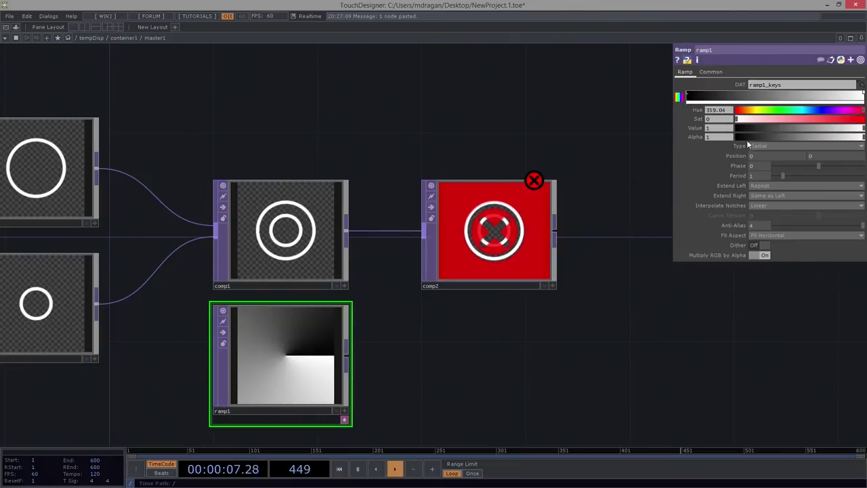
left_click(765, 144)
left_click(758, 179)
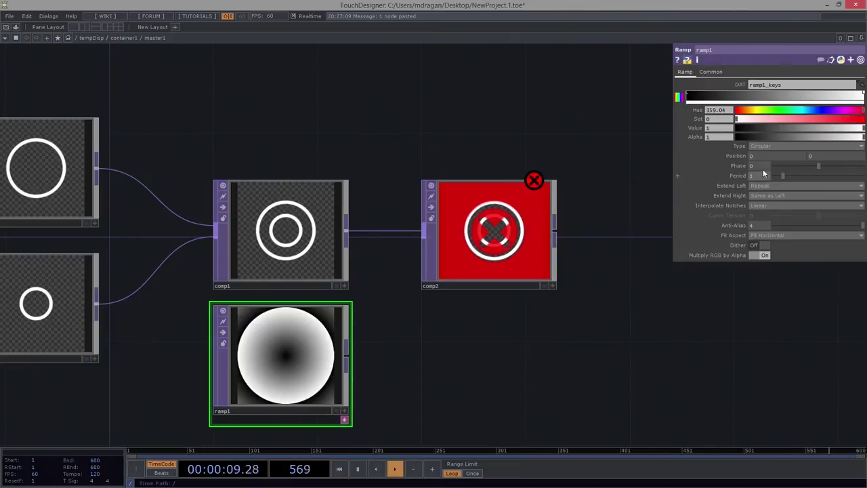
left_click_drag(780, 177, 786, 177)
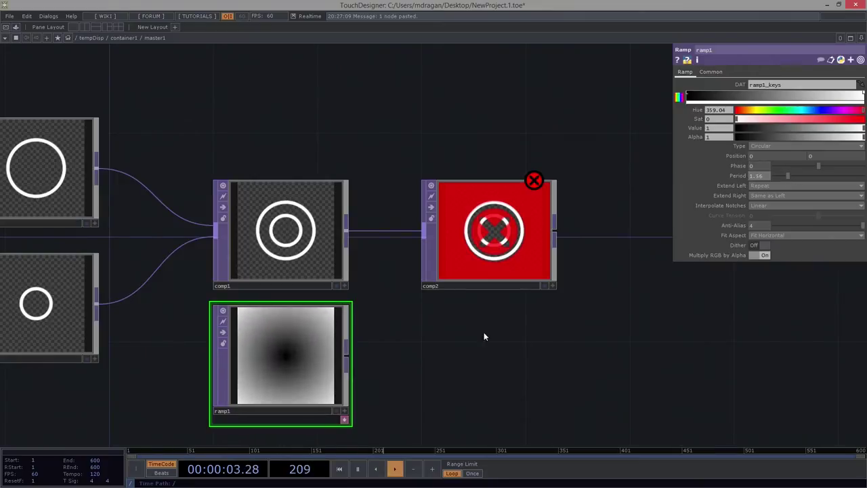
Wire ramp1 into comp2 and frame comp1, comp2 and ramp1
left_click_drag(346, 355, 427, 232)
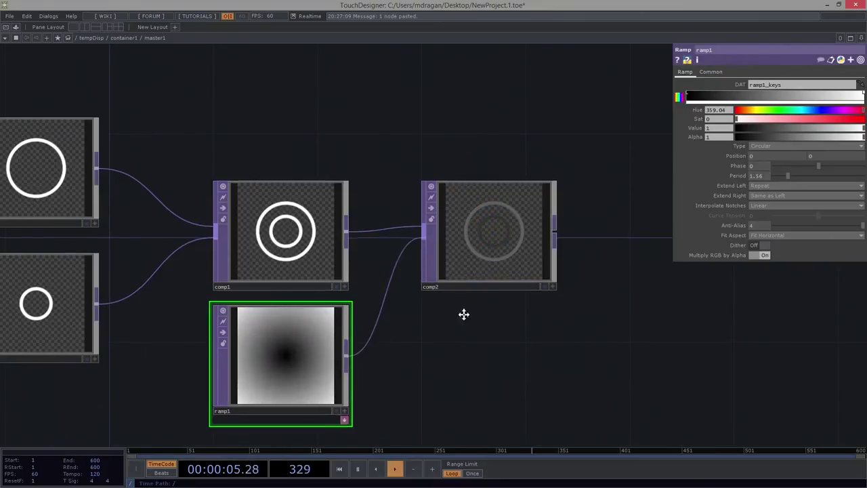
scroll(481, 261, "up", 4)
scroll(478, 257, "down", 3)
mouse_move(451, 323)
left_mouse_down()
mouse_move(511, 191)
mouse_move(558, 178)
left_mouse_up()
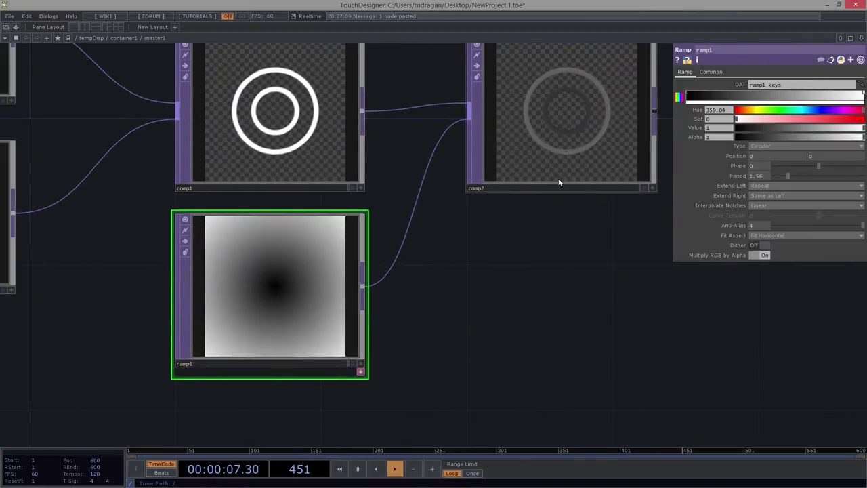
Add a ramp key and make the centre key a saturated, bright blue
left_click(794, 94)
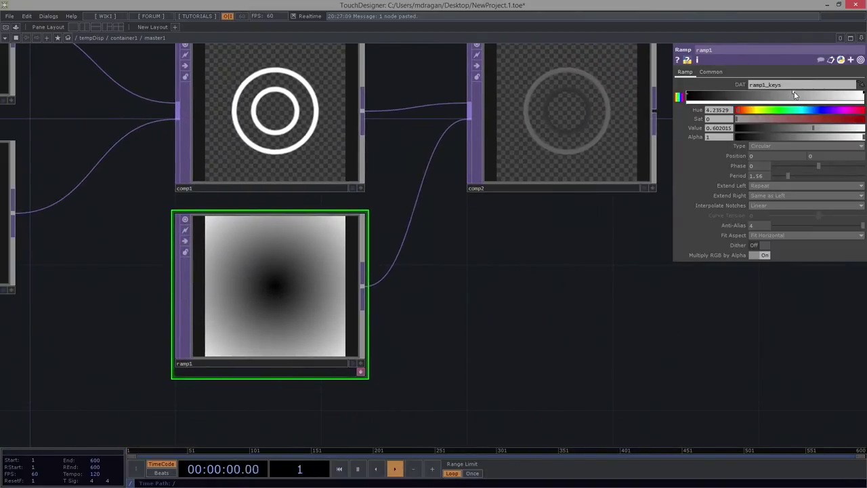
left_click(688, 94)
left_click_drag(741, 120, 864, 126)
left_click_drag(766, 111, 817, 110)
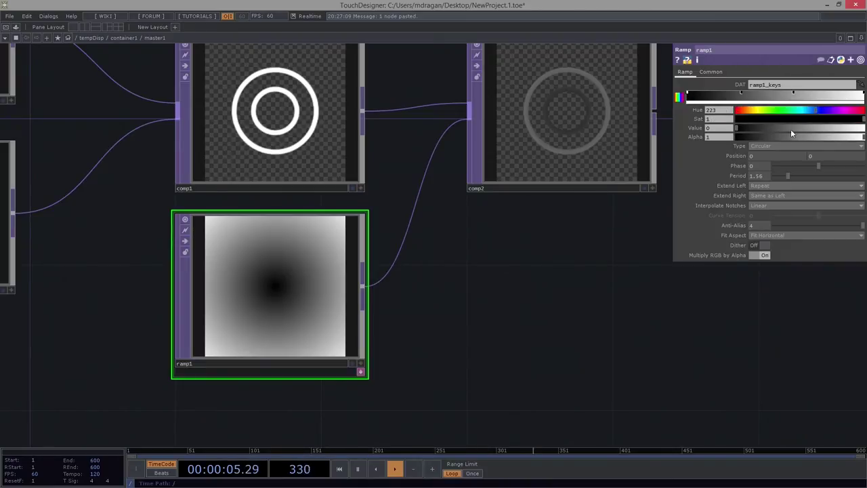
left_click_drag(743, 129, 864, 129)
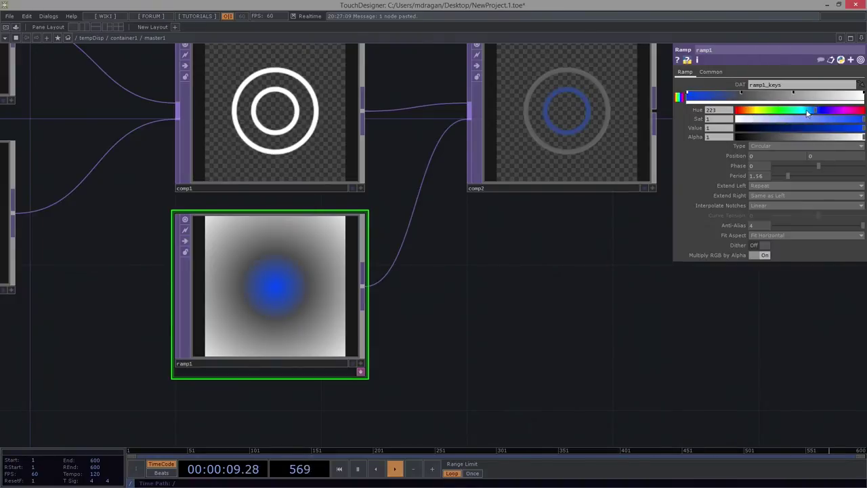
mouse_move(810, 112)
left_mouse_down()
mouse_move(823, 114)
mouse_move(810, 110)
left_mouse_up()
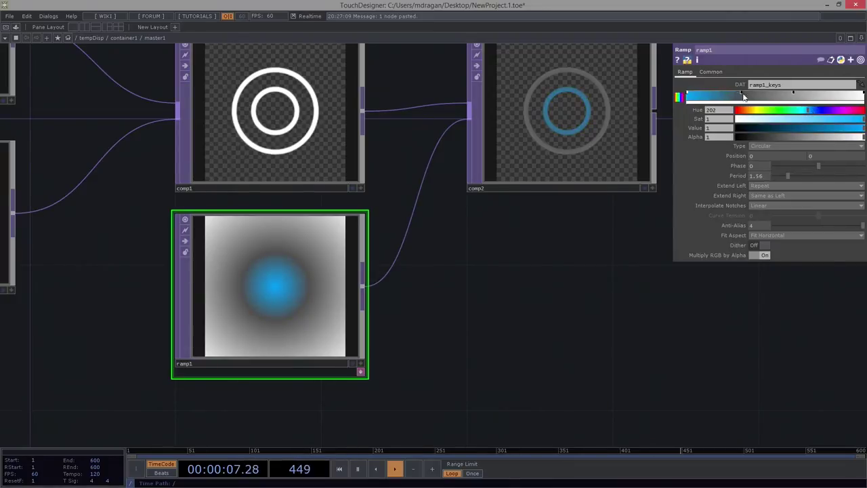
Make the outer ramp key a full-value, fully saturated red
left_click(793, 94)
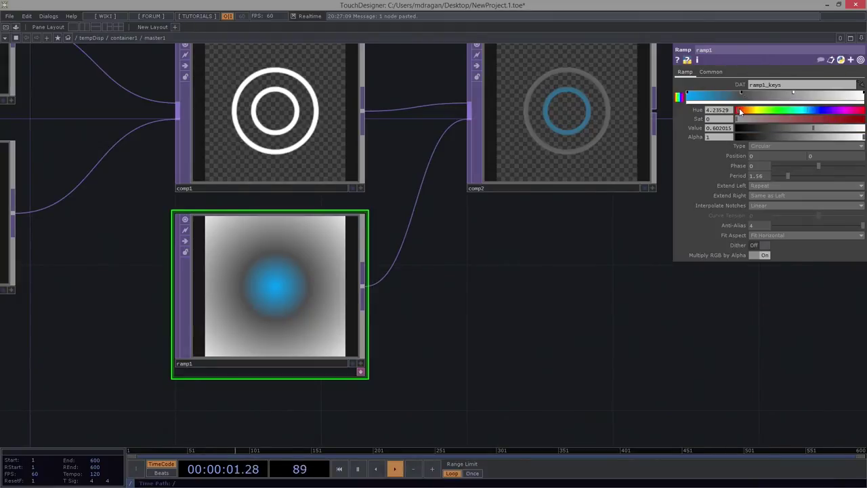
left_click_drag(787, 128, 820, 130)
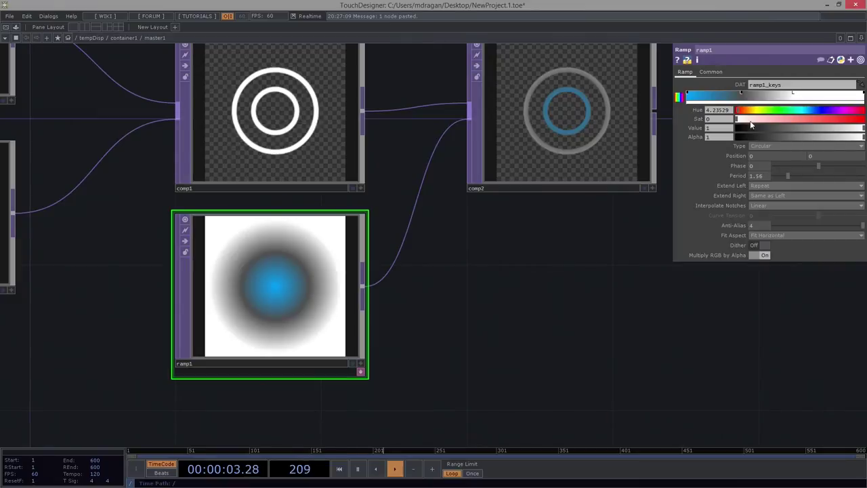
left_click_drag(749, 121, 864, 118)
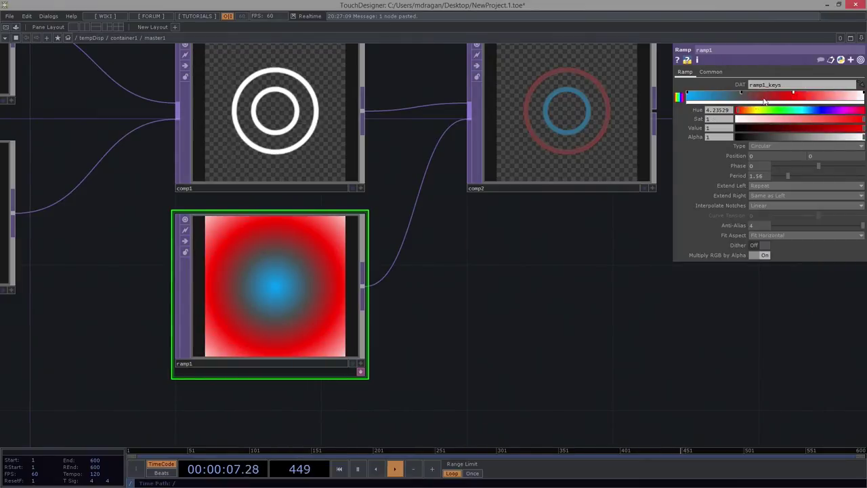
Add a bright green ramp key and turn another key fully saturated yellow
left_click(721, 90)
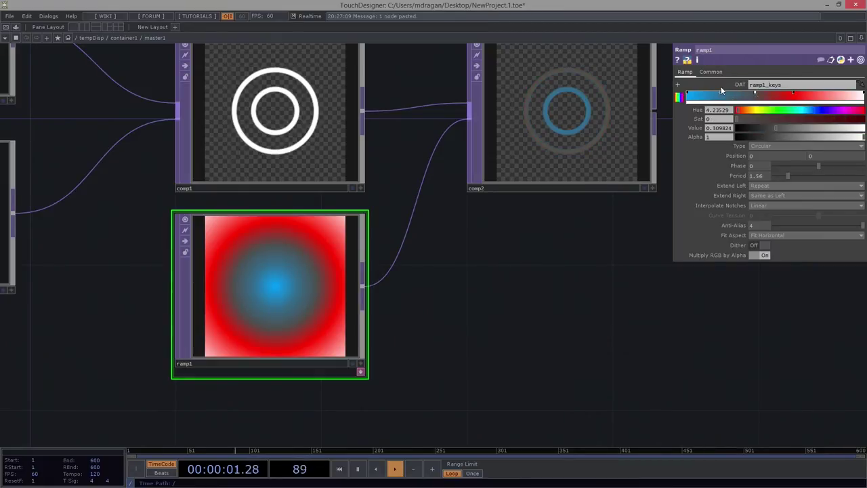
mouse_move(803, 110)
left_mouse_down()
mouse_move(770, 111)
mouse_move(863, 119)
left_mouse_up()
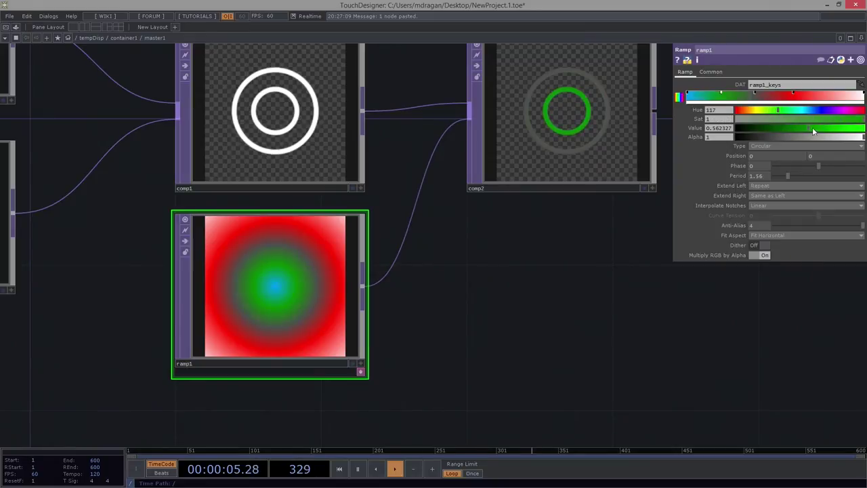
left_click_drag(812, 131, 863, 131)
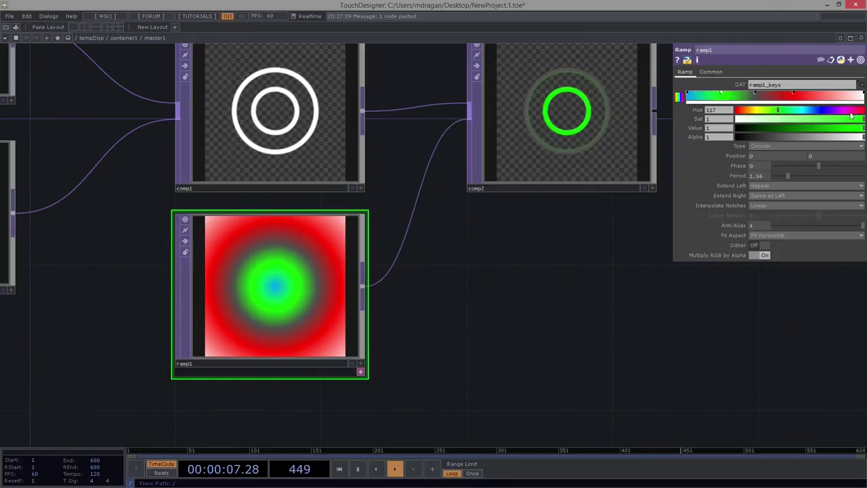
left_click(755, 94)
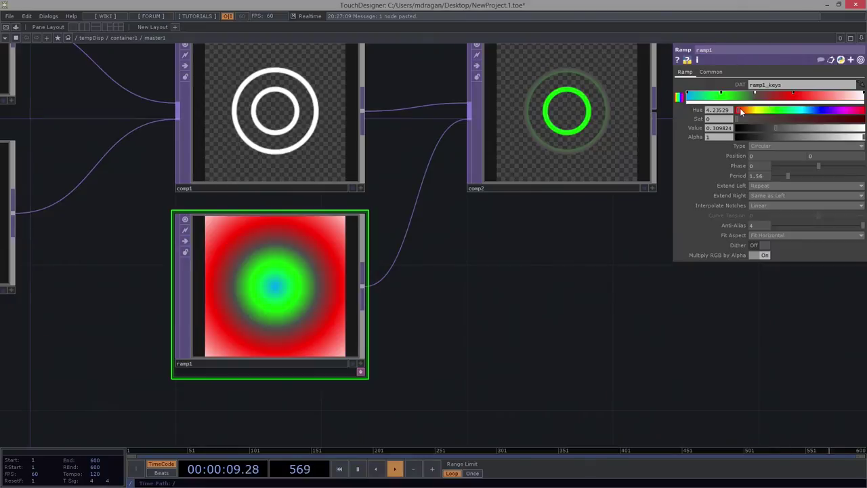
left_click_drag(740, 112, 863, 119)
left_click_drag(803, 128, 865, 128)
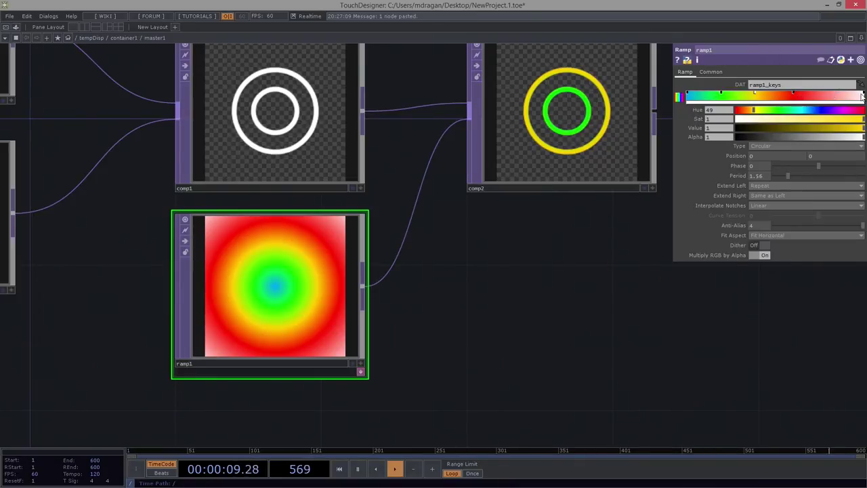
Make the outermost key saturated red and slide the yellow key to widen the red band
left_click(861, 96)
left_click_drag(756, 120, 864, 118)
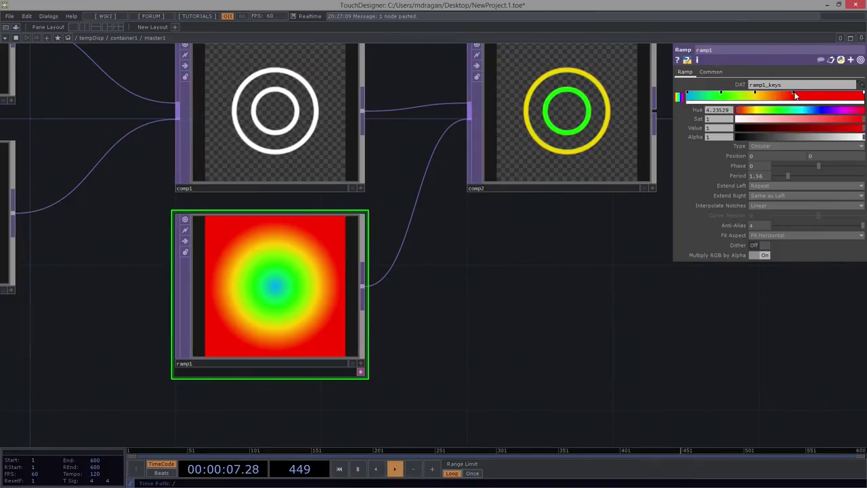
left_click_drag(795, 95, 763, 95)
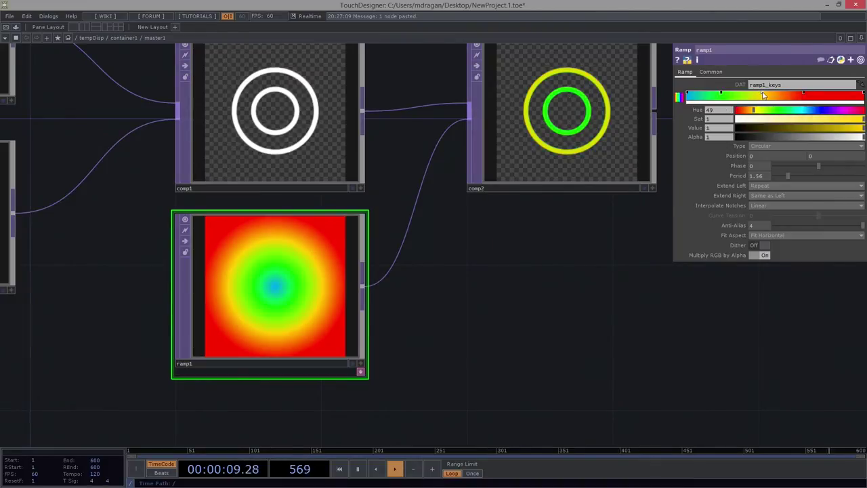
mouse_move(763, 95)
left_mouse_down()
mouse_move(735, 95)
mouse_move(744, 93)
left_mouse_up()
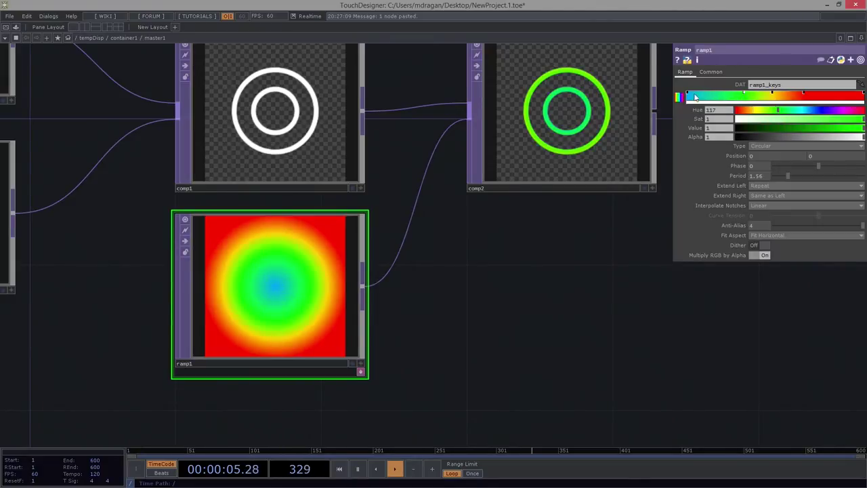
scroll(534, 244, "down", 2)
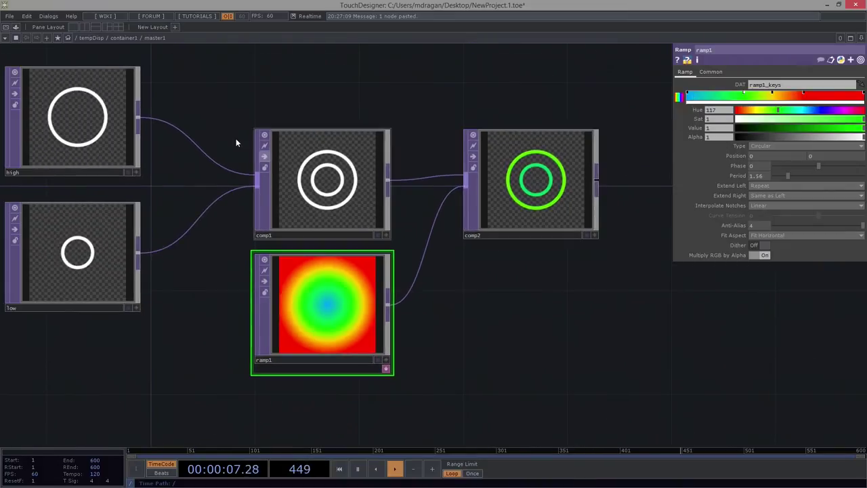
scroll(269, 234, "down", 3)
scroll(270, 237, "down", 3)
scroll(298, 265, "up", 3)
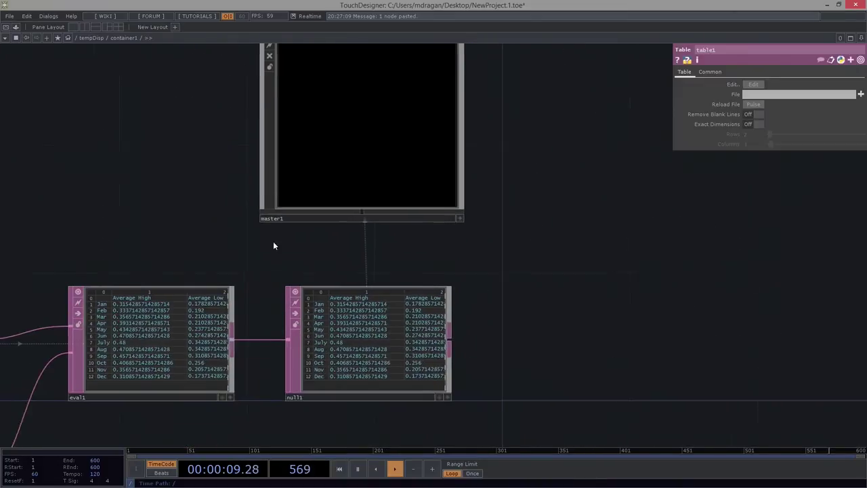
scroll(373, 302, "up", 2)
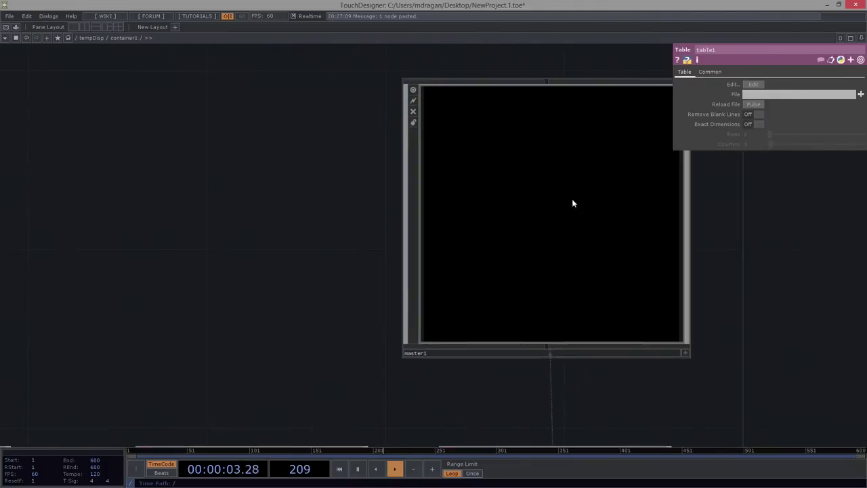
key("p")
Turn the near-centre ramp key cyan and deepen the centre key to a richer blue
scroll(542, 173, "up", 3)
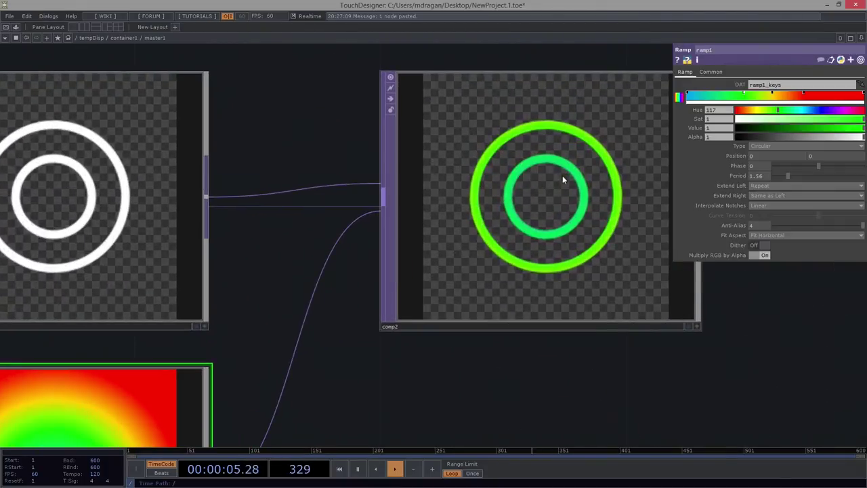
scroll(567, 178, "down", 2)
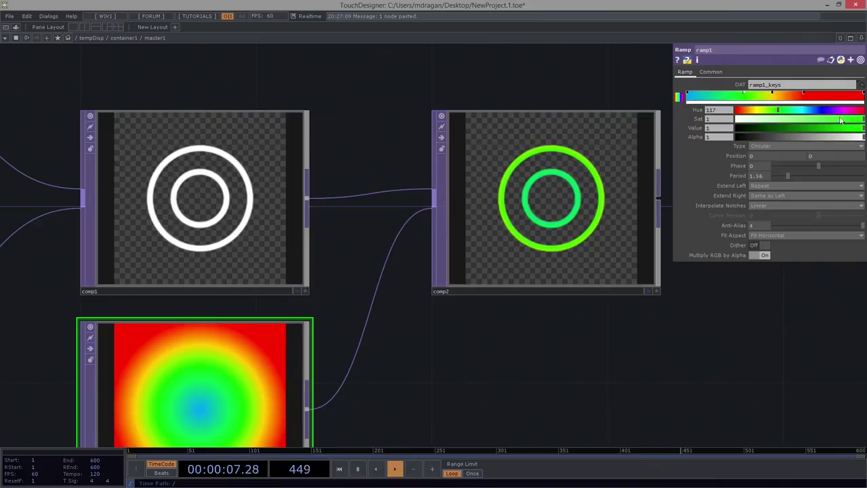
left_click(721, 97)
left_click_drag(777, 110, 799, 118)
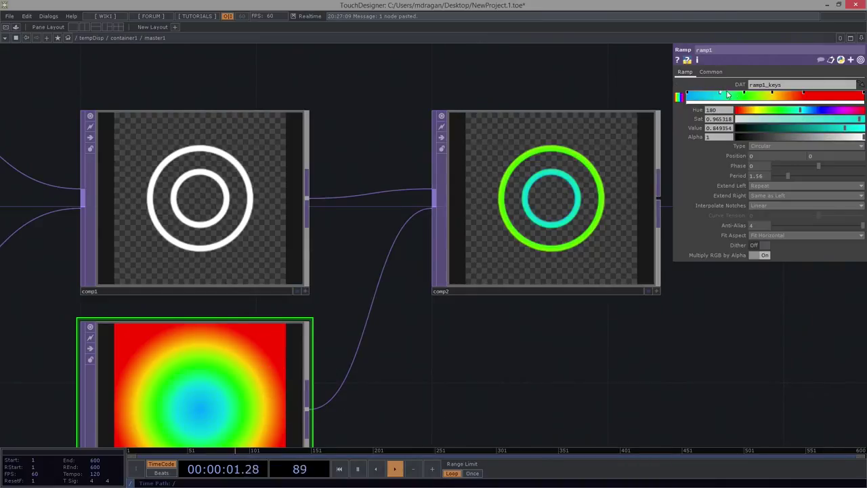
left_click(688, 95)
left_click(817, 108)
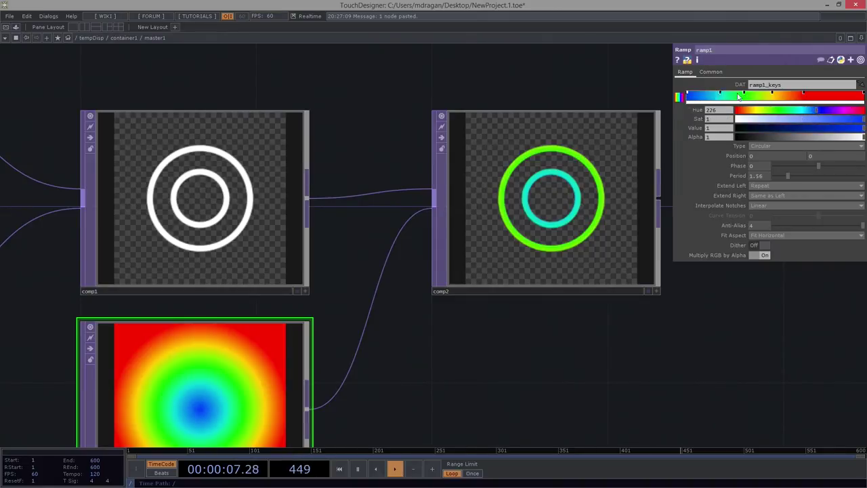
Move the yellow key to widen the green-cyan band and fine-tune its hue slightly warmer
left_click(773, 96)
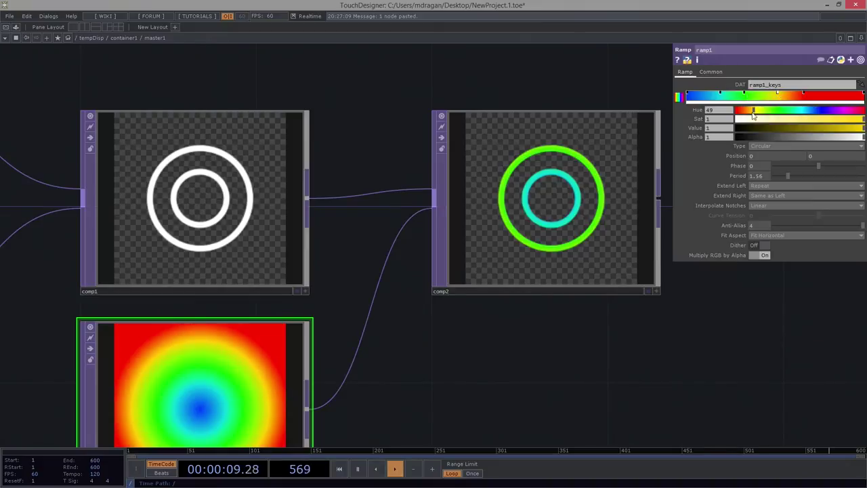
left_click_drag(450, 336, 451, 266)
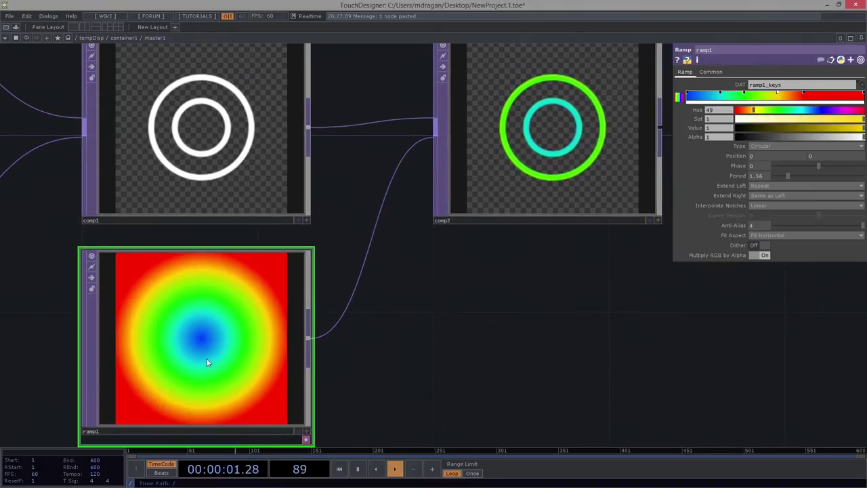
mouse_move(774, 96)
left_mouse_down()
mouse_move(744, 95)
mouse_move(787, 94)
mouse_move(757, 111)
left_mouse_up()
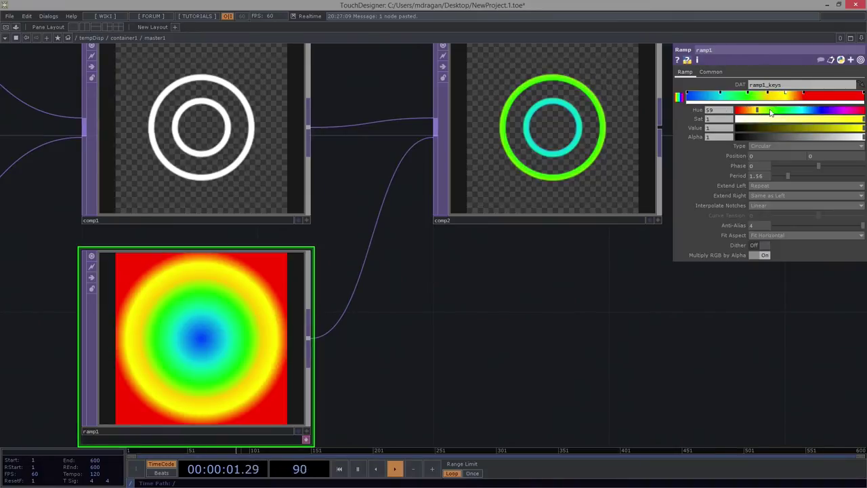
left_click(768, 95)
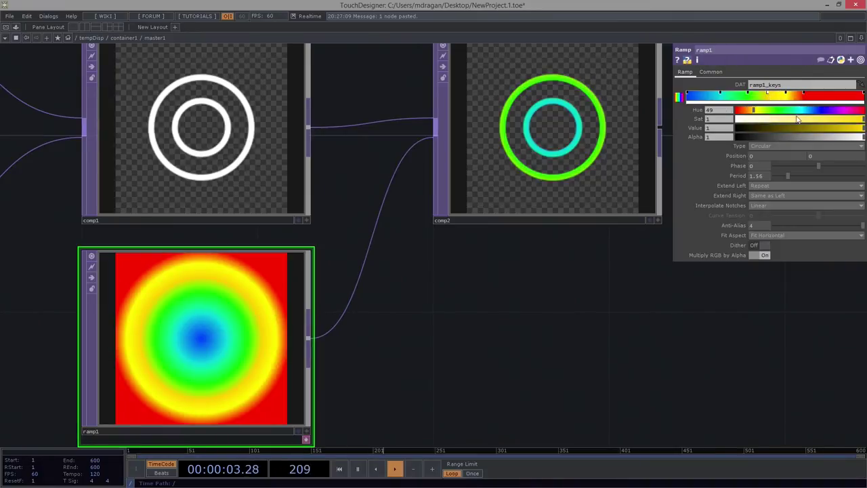
left_click_drag(750, 111, 757, 110)
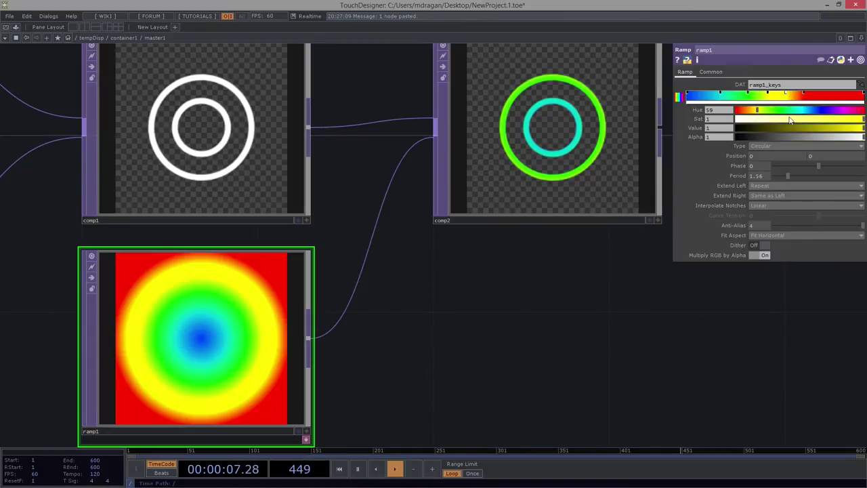
left_click(755, 112)
left_click_drag(756, 111, 753, 112)
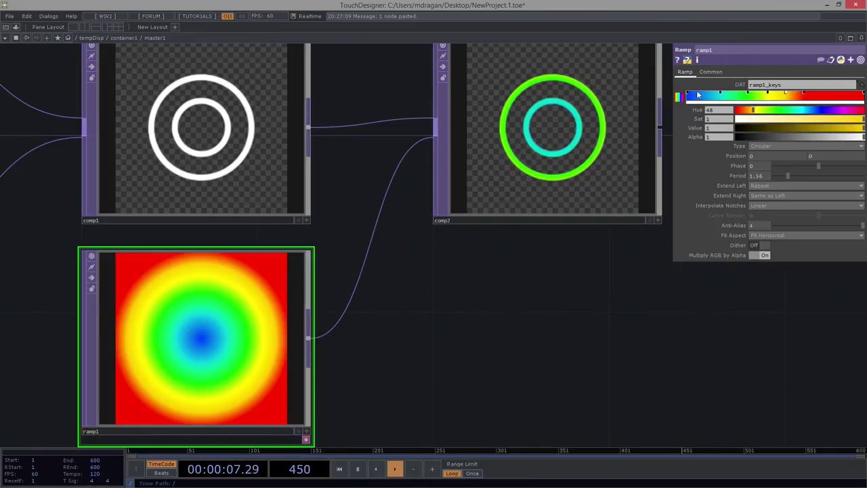
Tint the innermost key blue-teal, giving comp2 a cyan inner ring
left_click(721, 95)
left_click_drag(764, 110, 802, 111)
scroll(508, 281, "down", 5)
scroll(498, 244, "up", 3)
scroll(501, 195, "up", 2)
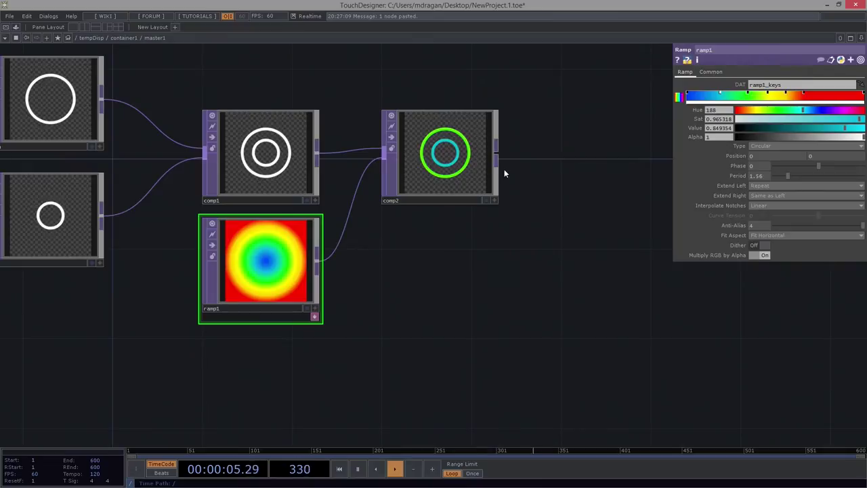
left_click_drag(515, 137, 439, 222)
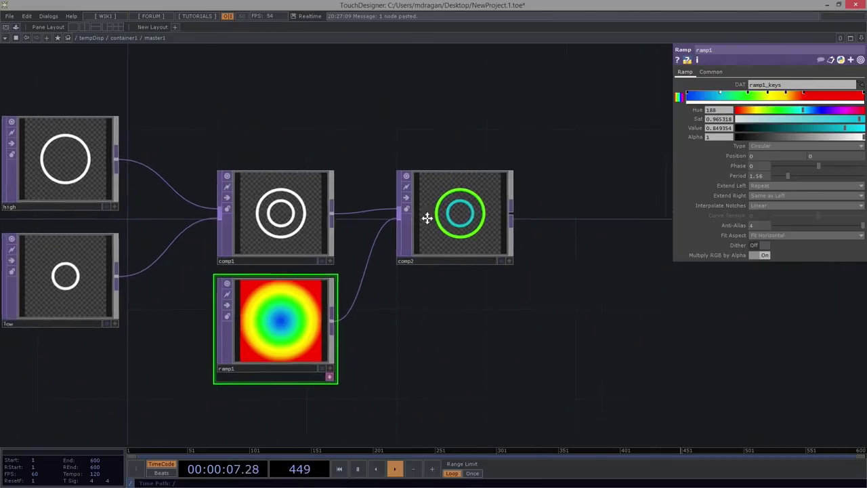
Add a Text TOP, text1, above the ring sources
key("Tab")
left_click(304, 346)
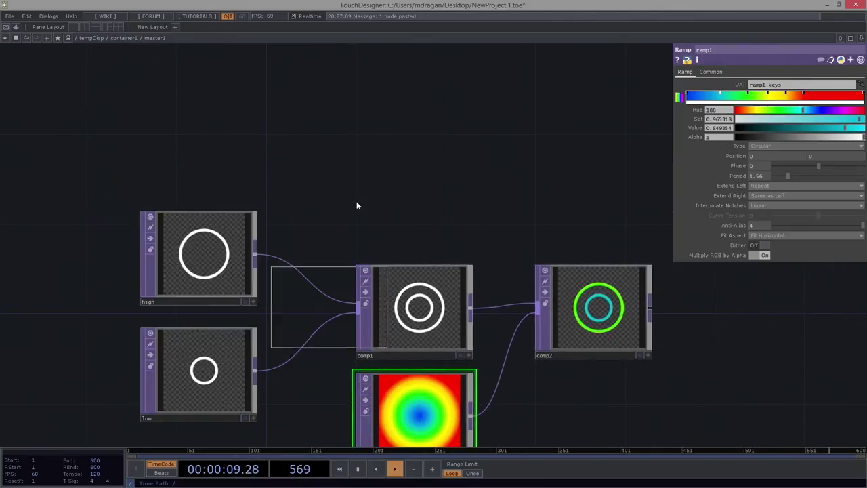
left_click(196, 145)
left_click_drag(274, 135, 349, 108)
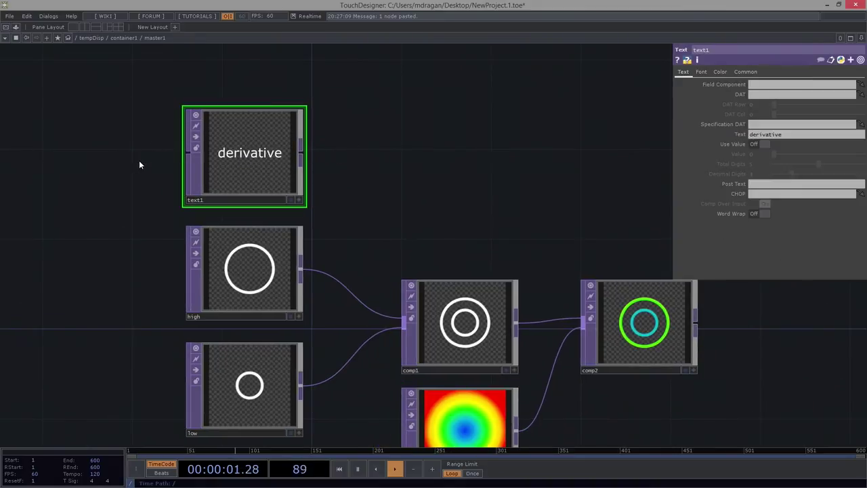
Point text1 at table null1 with row index me.parent().digits
left_click(759, 95)
type("../")
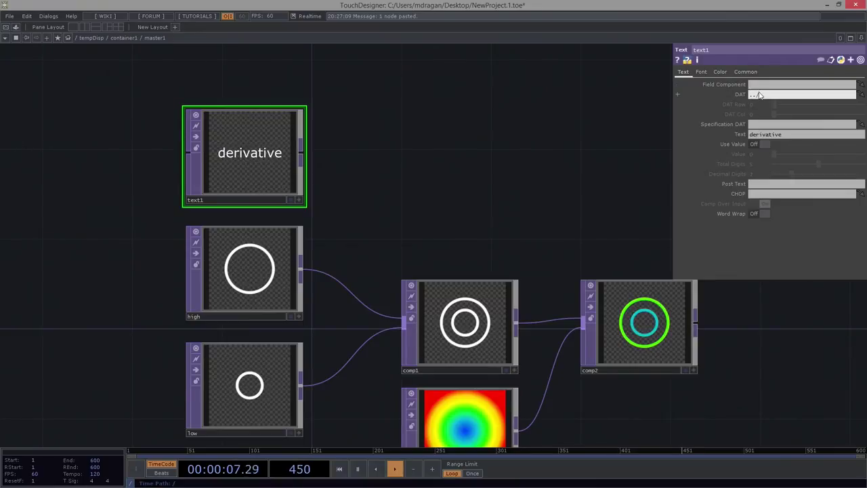
type("null1")
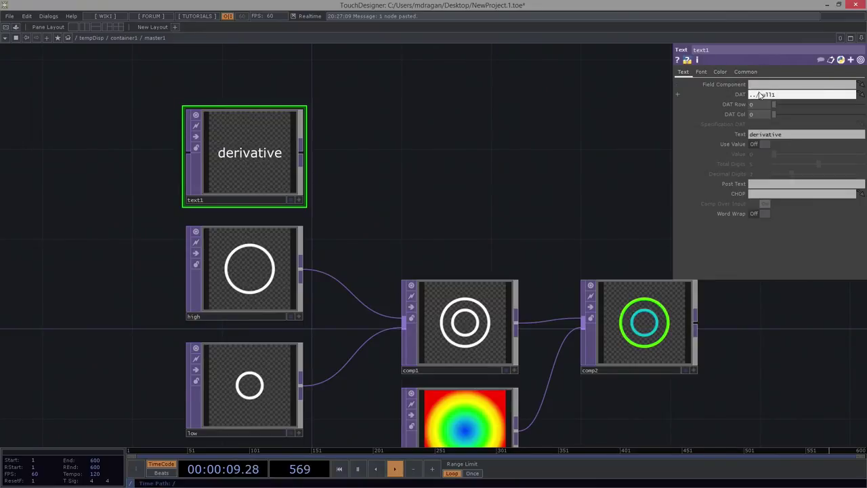
key("Return")
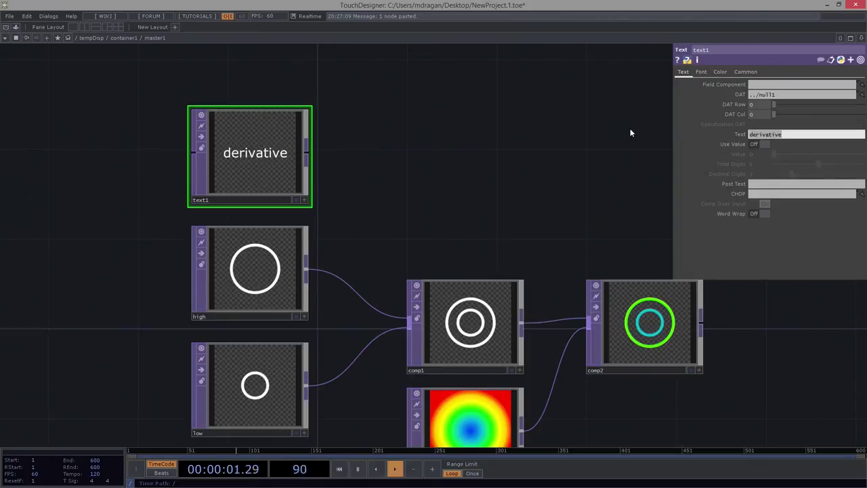
left_click(742, 104)
type("me.parent().digits")
key("Return")
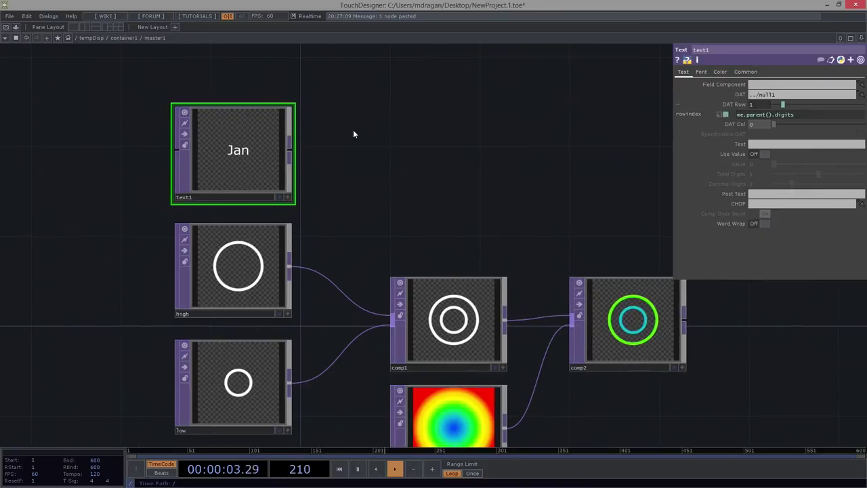
Set text1's resolution to me.parent().par.w and me.parent().par.h
left_click(745, 71)
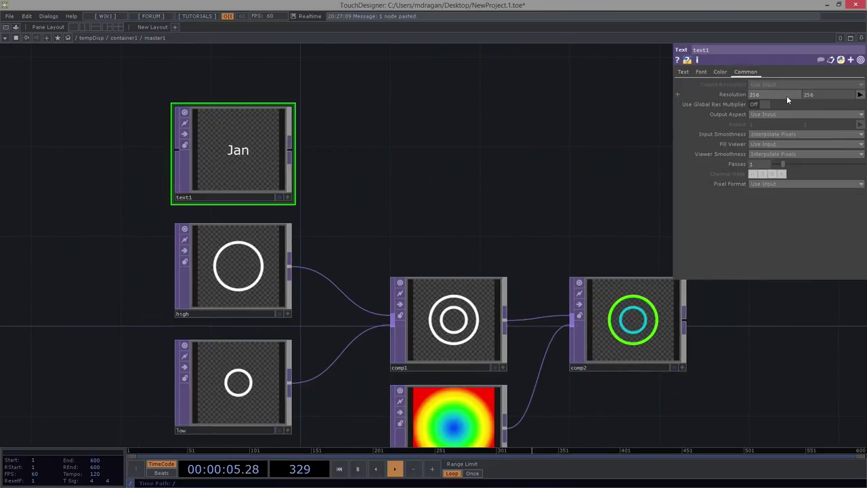
mouse_move(731, 95)
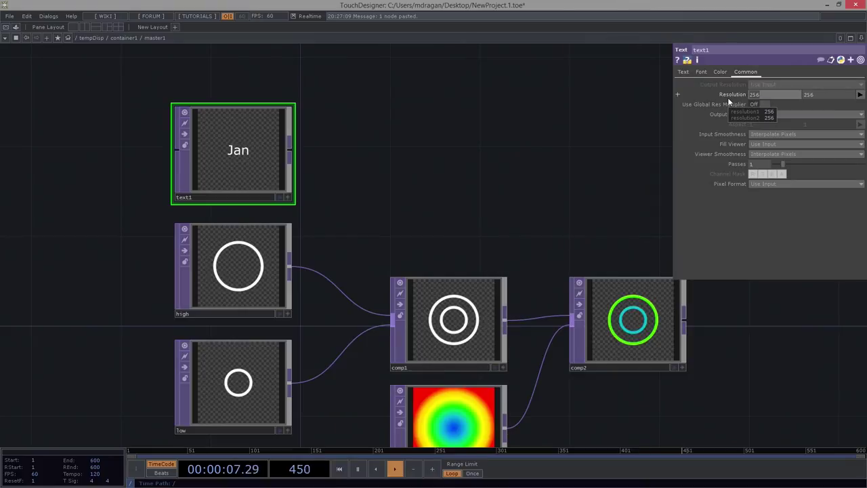
type("me.parent().par.")
key("Return")
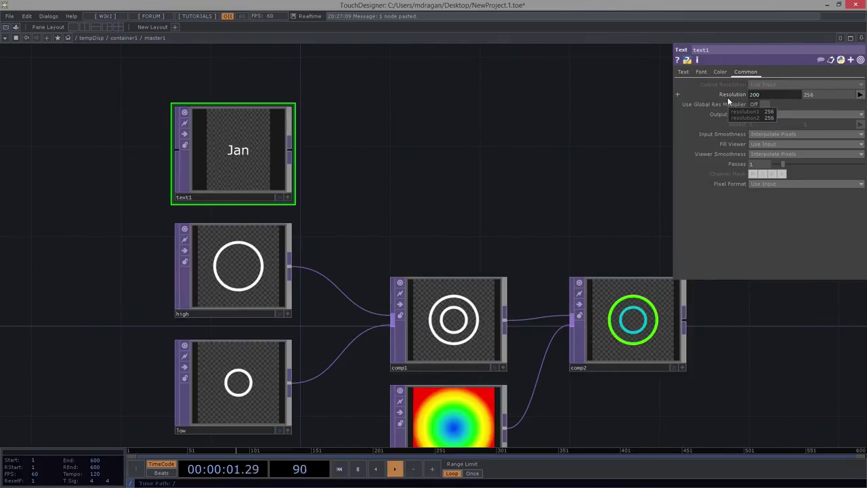
left_click(728, 97)
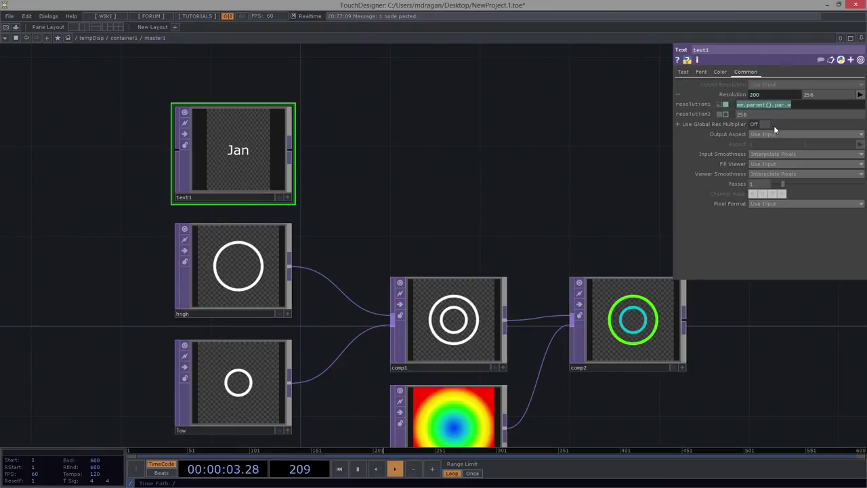
key("ctrl+c")
key("Tab")
key("ctrl+v")
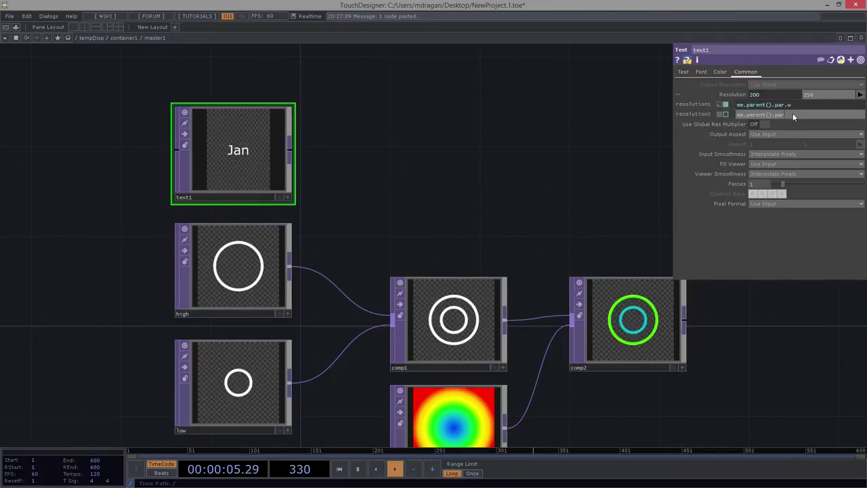
type("h")
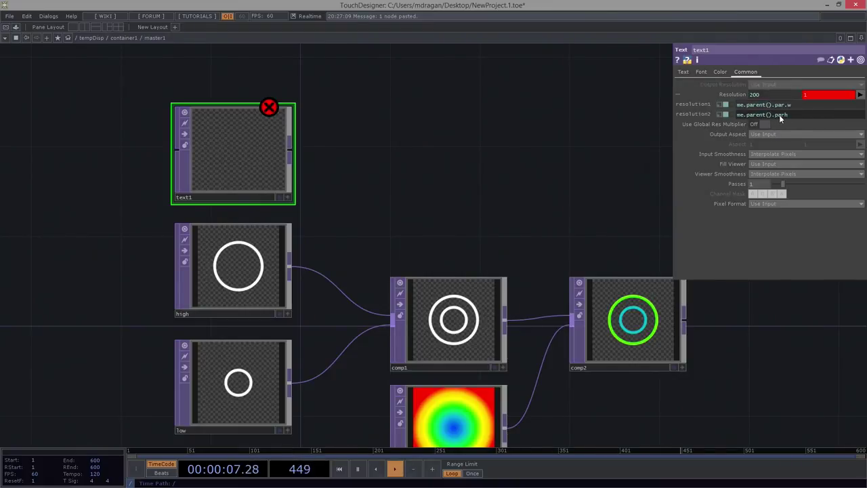
key("BackSpace")
type(".h")
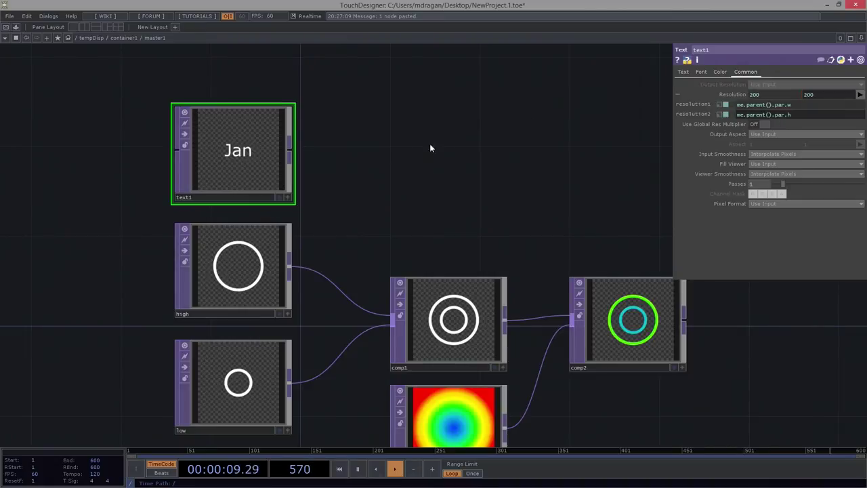
Give text1 a white background at about 0.2 alpha
left_click(718, 72)
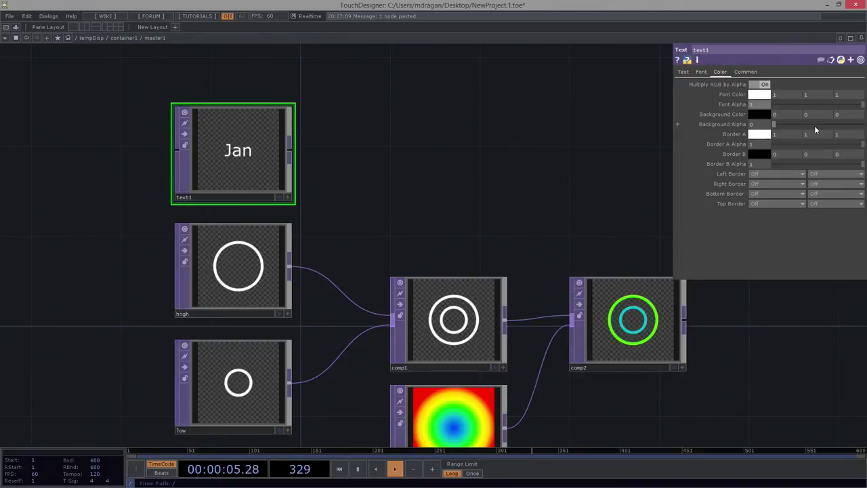
left_click_drag(776, 126, 809, 124)
left_click(758, 114)
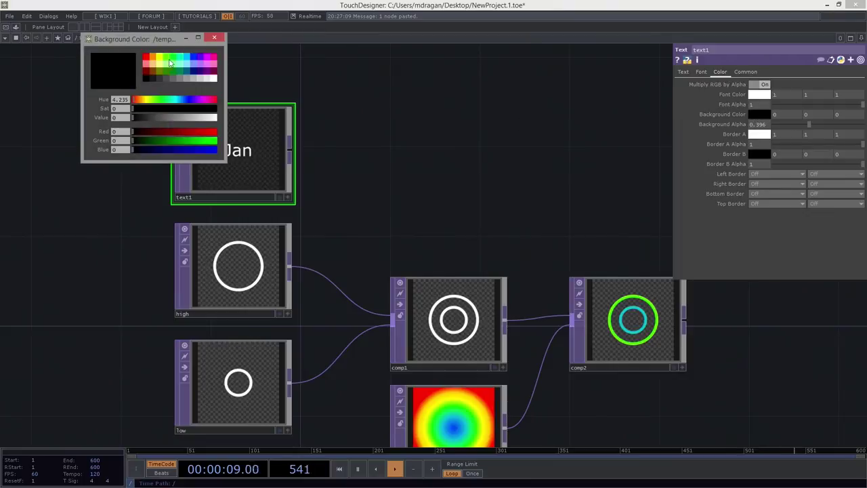
left_click(215, 79)
left_click(213, 39)
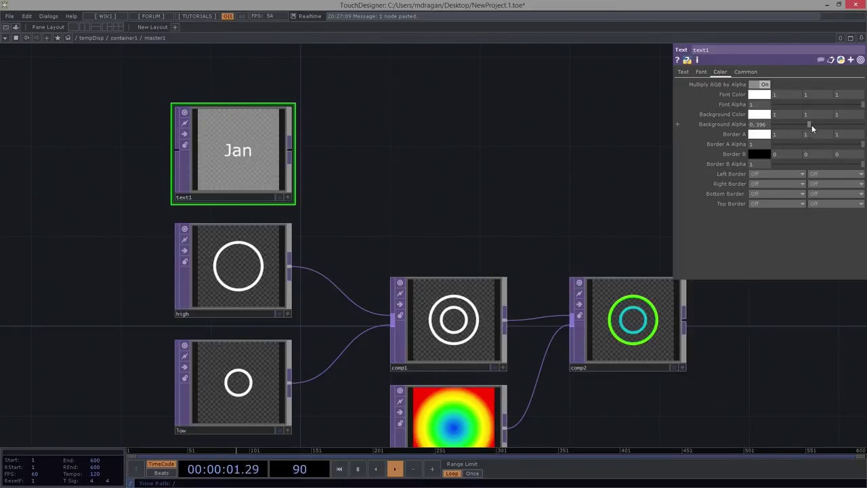
left_click_drag(810, 125, 794, 128)
Make room in the network and bring up the operator creation list
left_click_drag(474, 205, 370, 194)
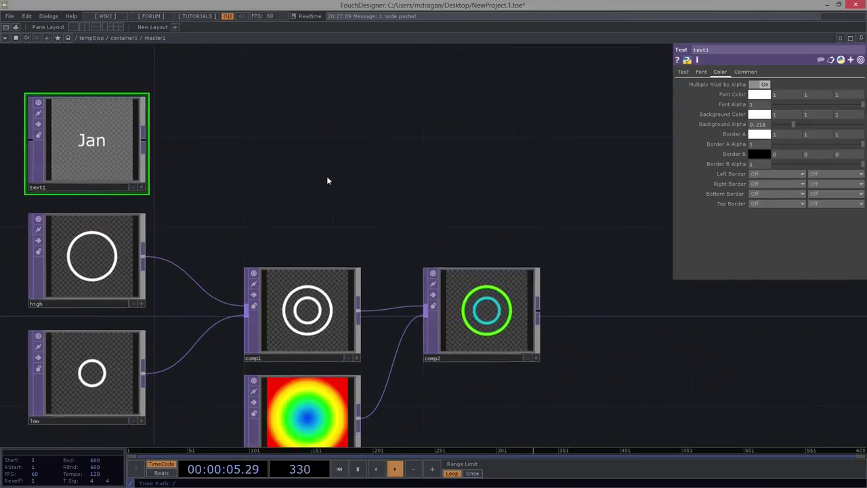
scroll(370, 194, "down", 3)
key("Tab")
Add Composite TOP comp3 fed by text1 and comp2, with Operand set to Add
type("com")
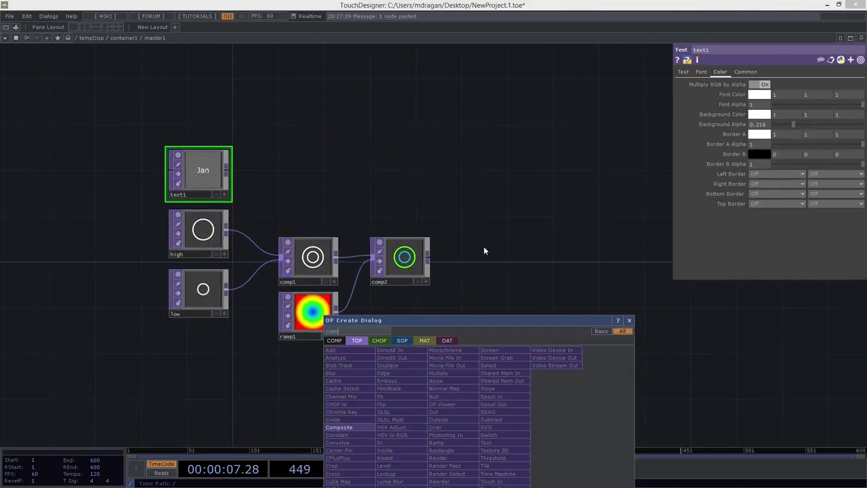
key("Return")
left_click(493, 263)
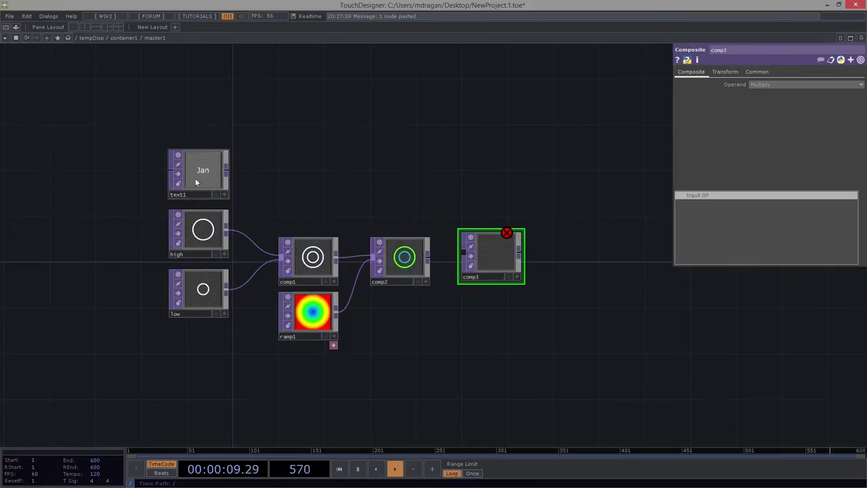
left_click(228, 170)
left_click(463, 252)
mouse_move(427, 258)
left_mouse_down()
mouse_move(462, 256)
mouse_move(503, 275)
left_mouse_up()
scroll(497, 264, "up", 2)
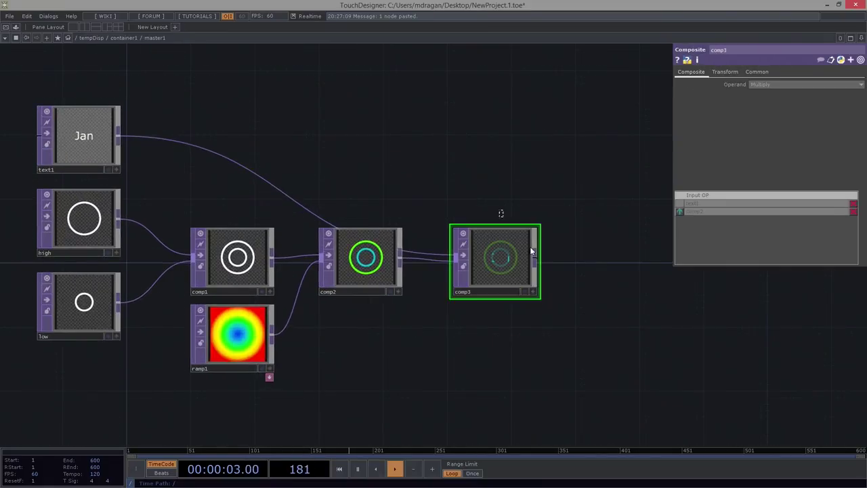
left_click(763, 85)
left_click(768, 95)
scroll(474, 250, "up", 2)
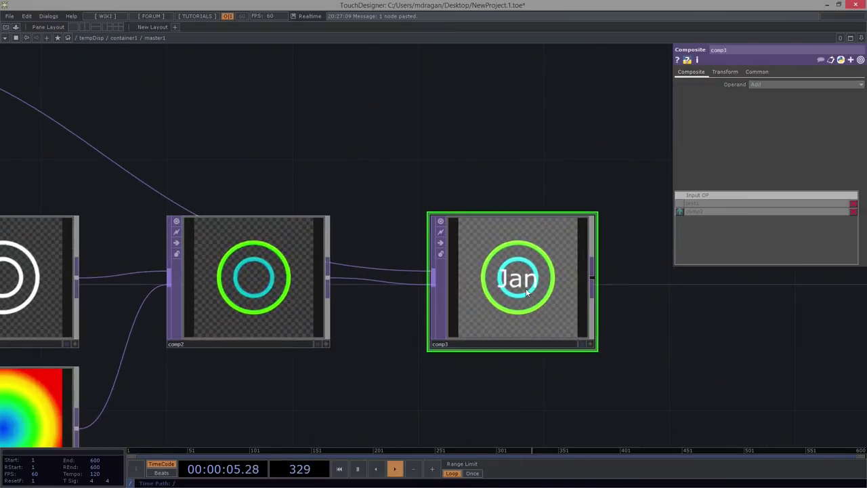
scroll(271, 155, "down", 2)
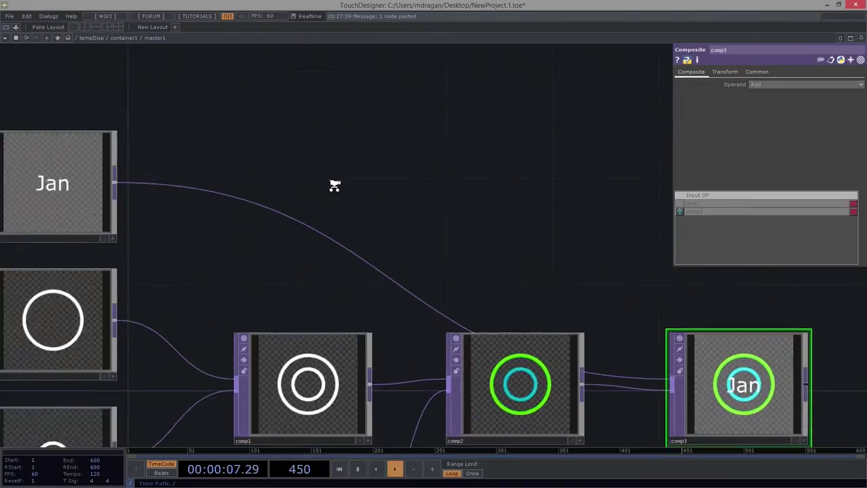
scroll(203, 162, "down", 1)
Set text1's height to 30 and shrink its font size to about 19.4
left_click(168, 165)
left_click(755, 73)
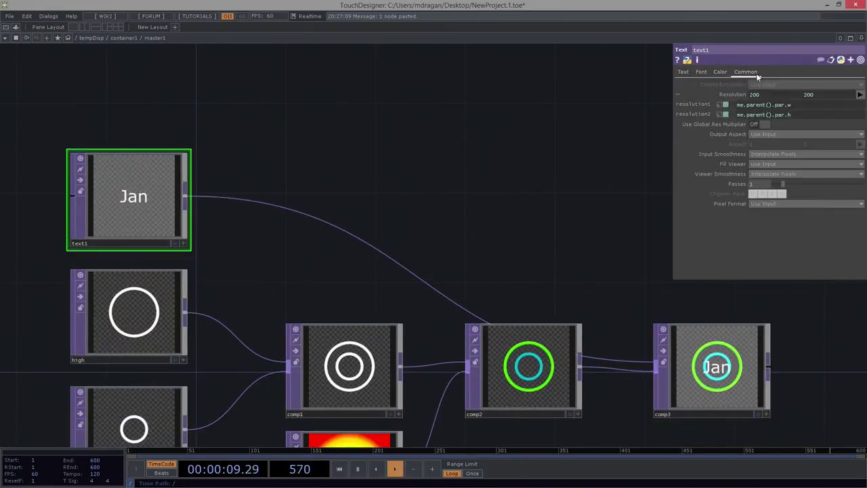
left_click(815, 113)
key("BackSpace")
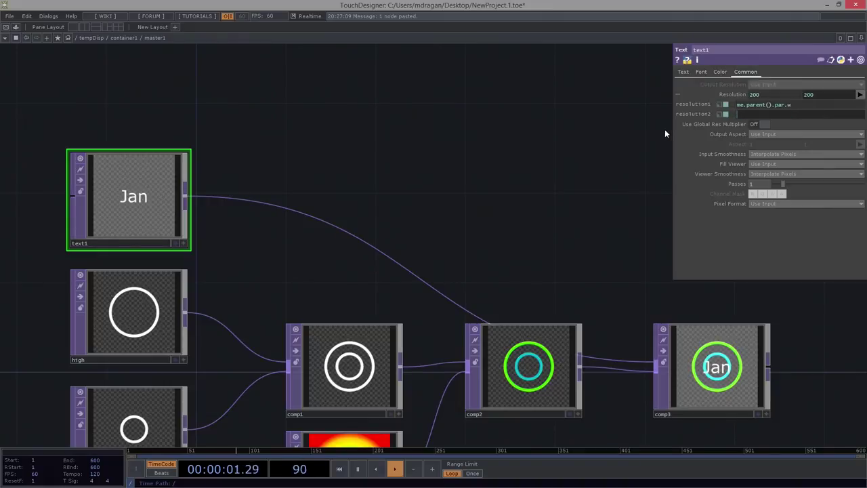
type("30")
key("Return")
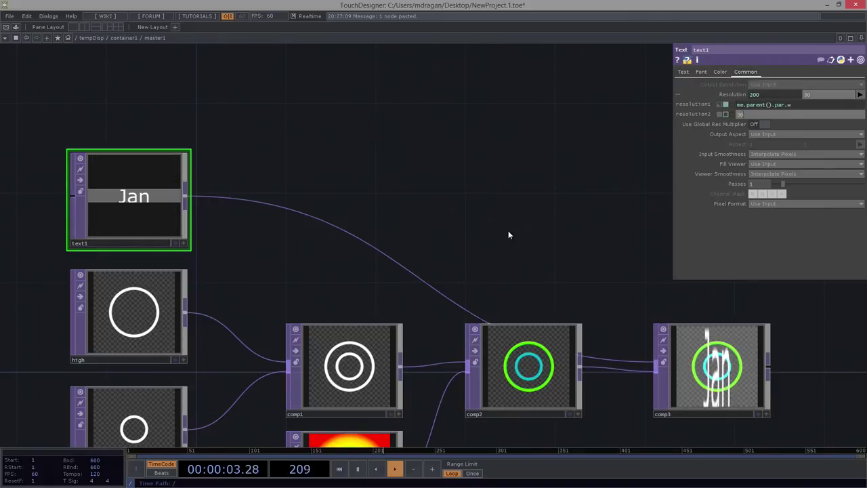
left_click(702, 72)
left_click_drag(792, 174, 787, 174)
left_click_drag(633, 376, 444, 318)
scroll(444, 318, "up", 2)
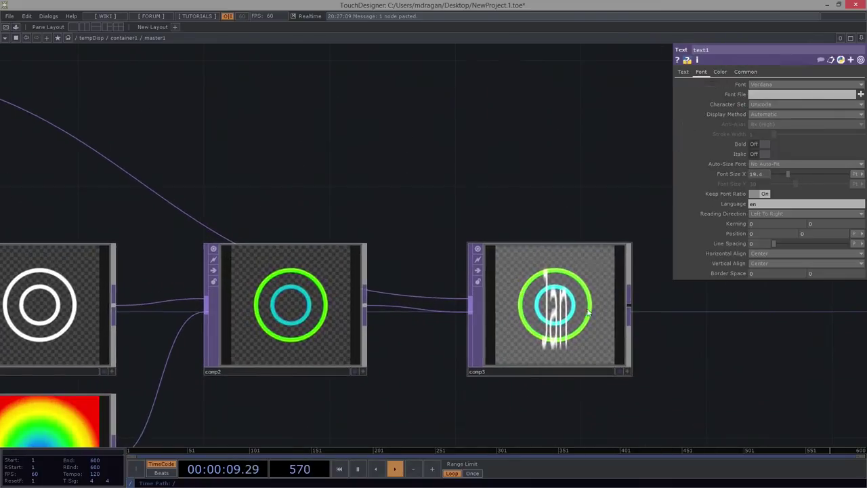
Set comp3's Pre-Fit Overlay to Native Resolution
left_click(598, 316)
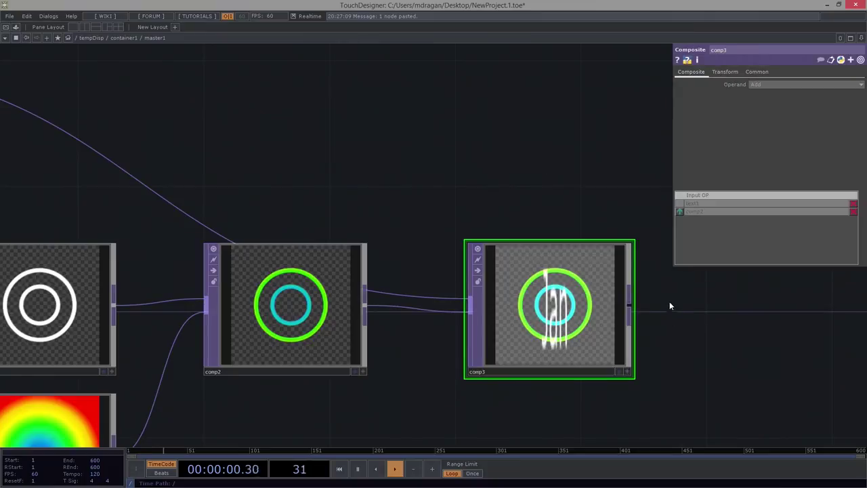
left_click(734, 72)
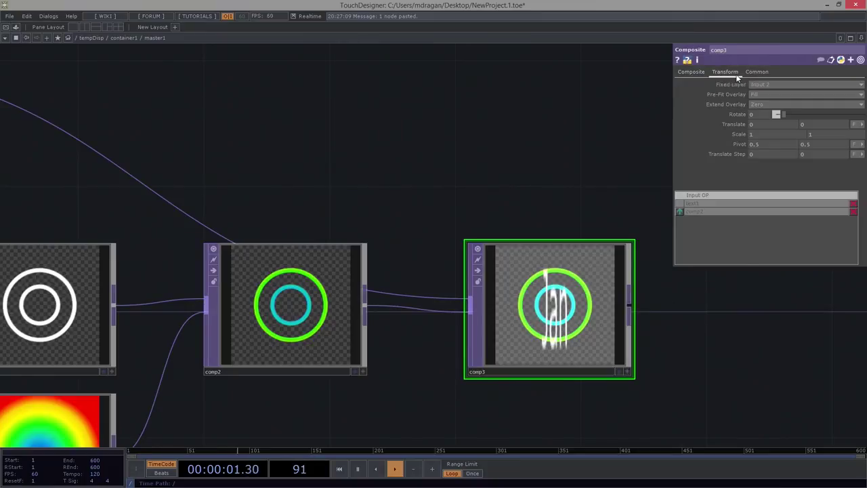
left_click(768, 95)
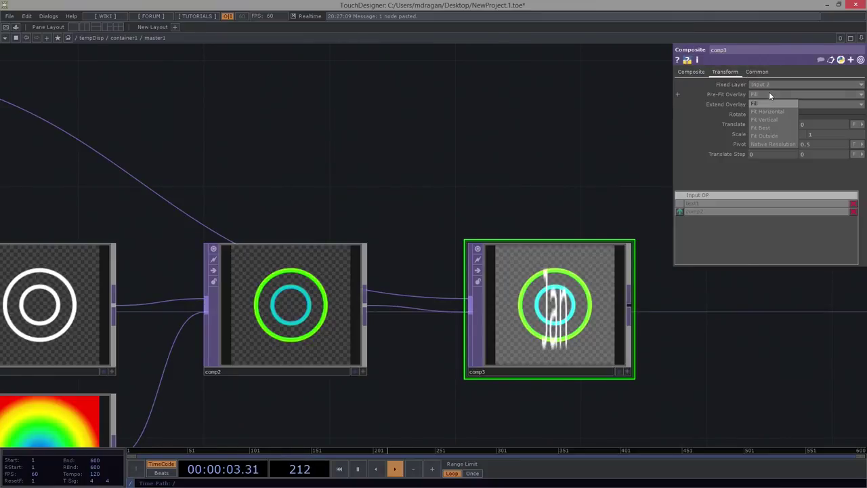
left_click(781, 143)
scroll(556, 317, "down", 2)
scroll(556, 317, "up", 3)
scroll(566, 321, "up", 2)
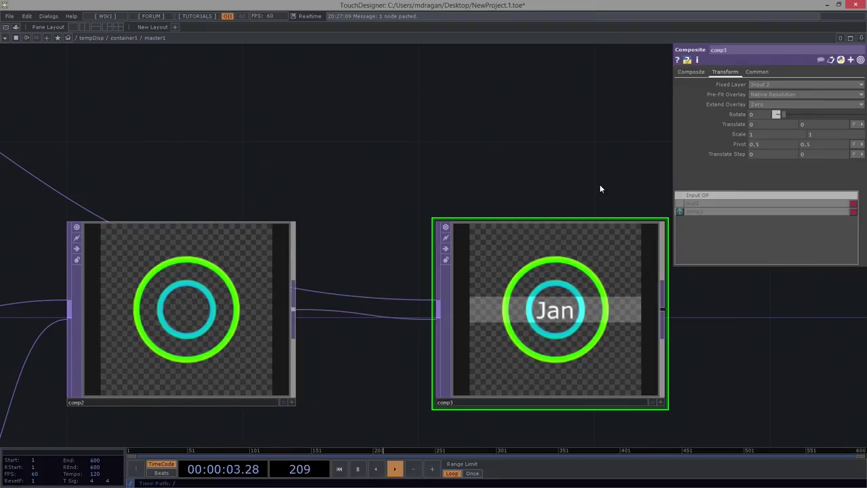
left_click_drag(600, 178, 393, 143)
scroll(438, 212, "down", 3)
Add a Null after comp3 and rename it
right_click(425, 212)
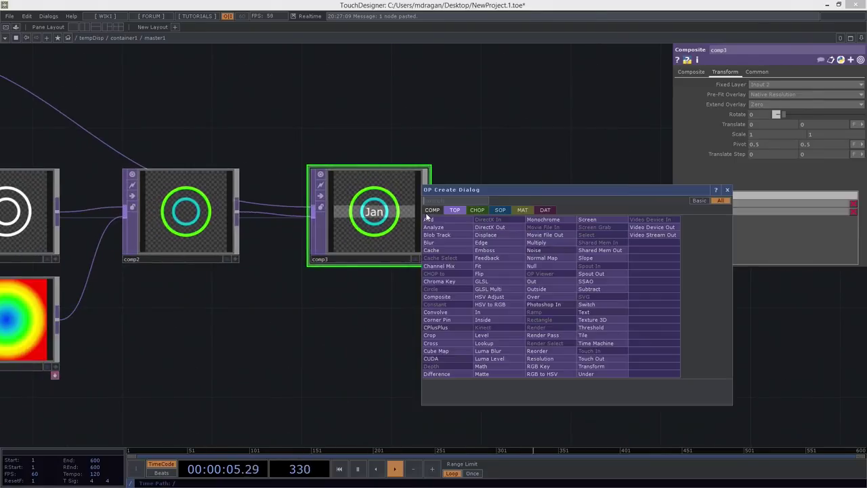
type("n")
key("BackSpace")
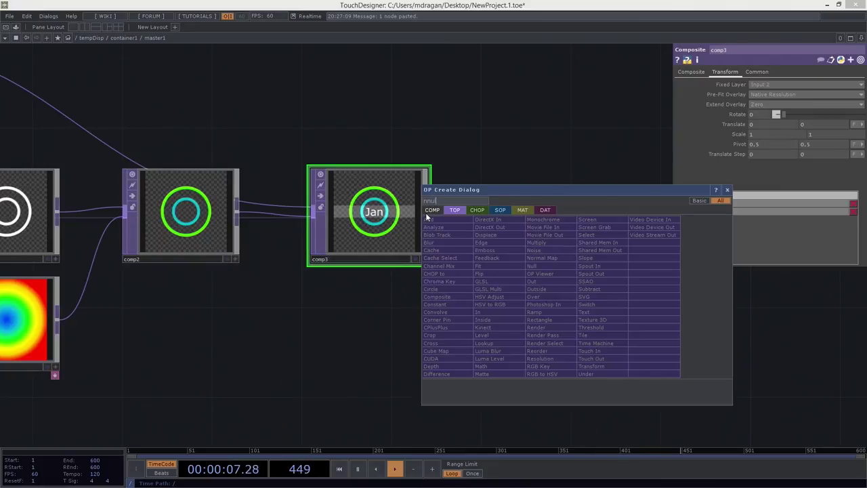
left_click(562, 268)
left_click(558, 230)
left_click(531, 261)
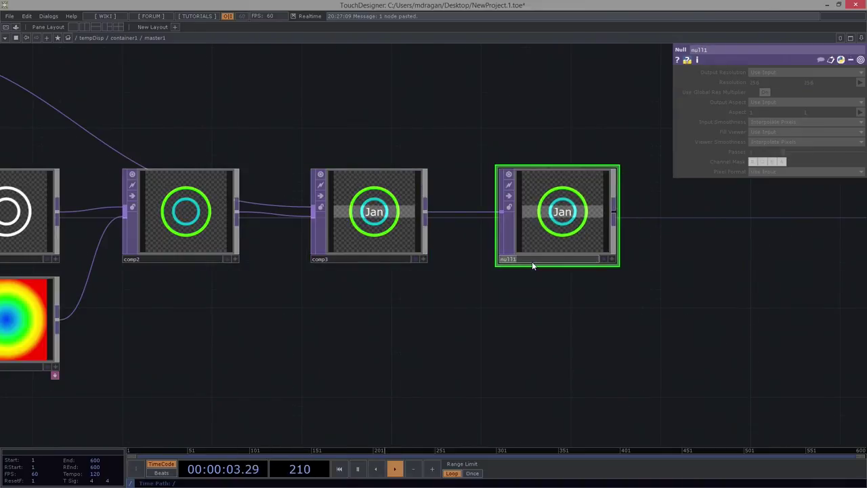
type("b")
key("Return")
Return to the container1 network and view all of its nodes
key("u")
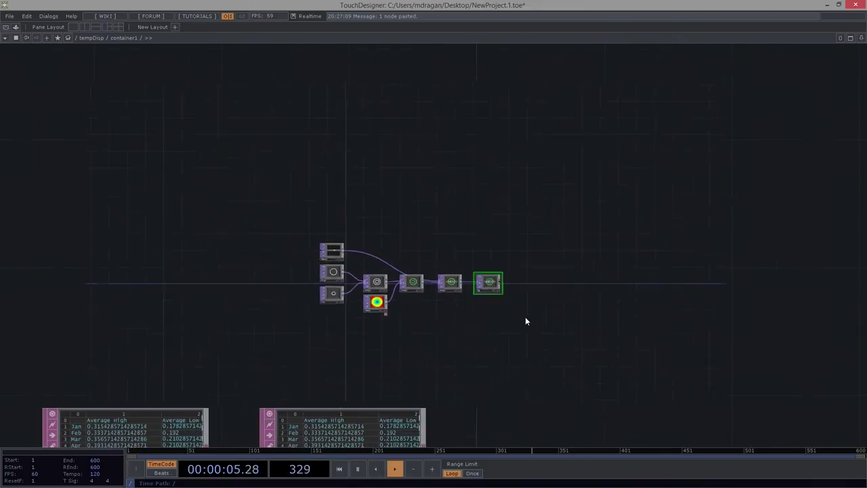
key("p")
scroll(506, 182, "down", 2)
scroll(515, 217, "down", 3)
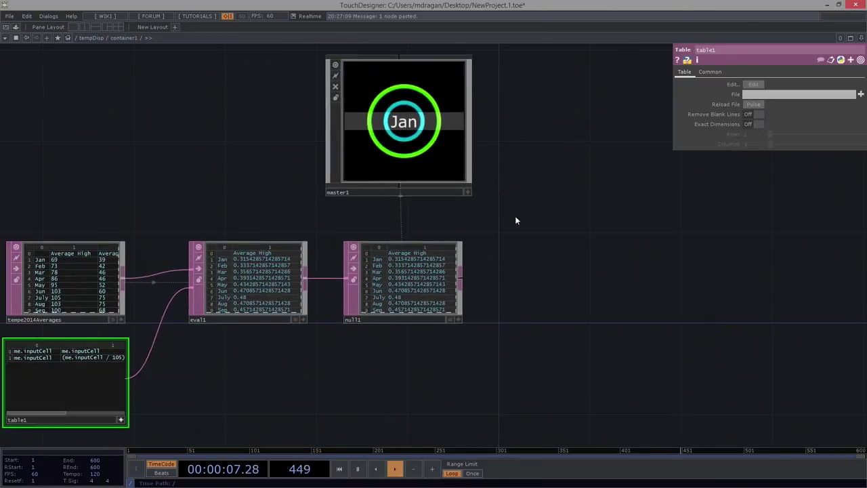
scroll(508, 216, "down", 2)
left_click_drag(201, 129, 494, 419)
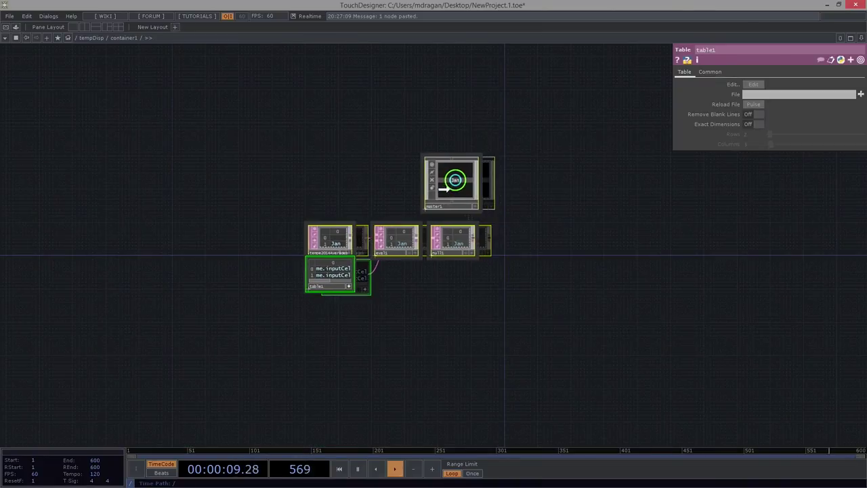
scroll(476, 207, "up", 2)
scroll(532, 215, "up", 3)
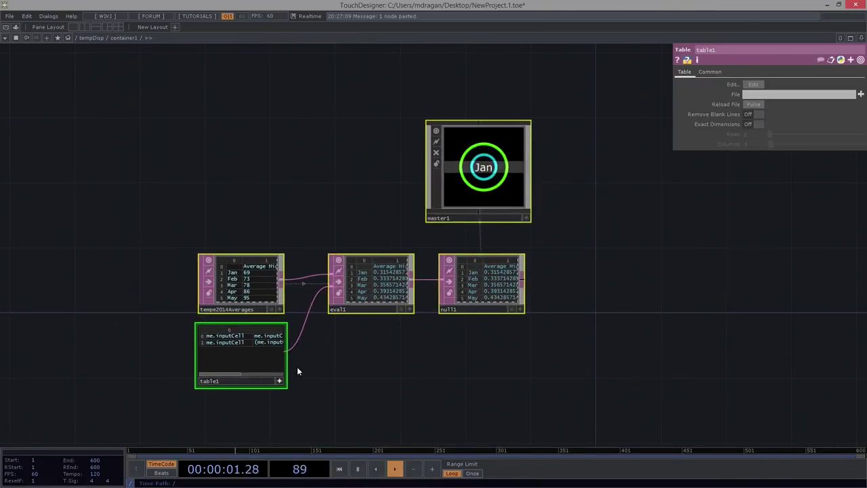
Select master1, free space beside it, and bring up the operator list
left_click(365, 374)
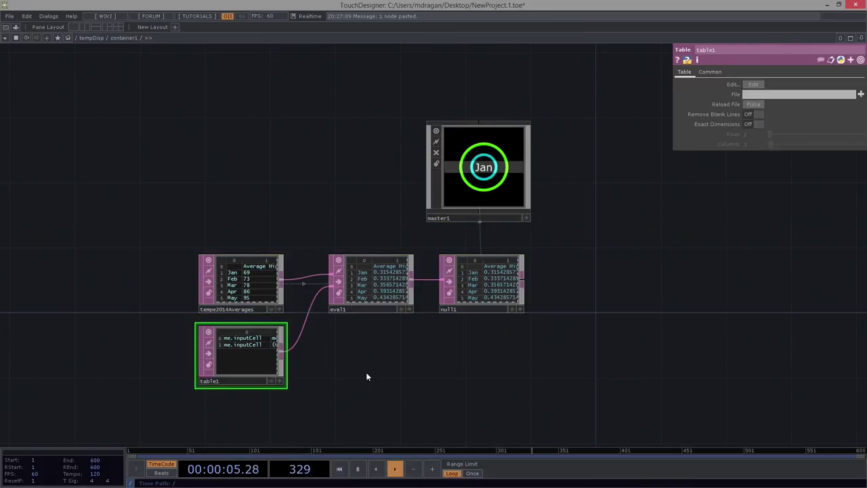
left_click(483, 146)
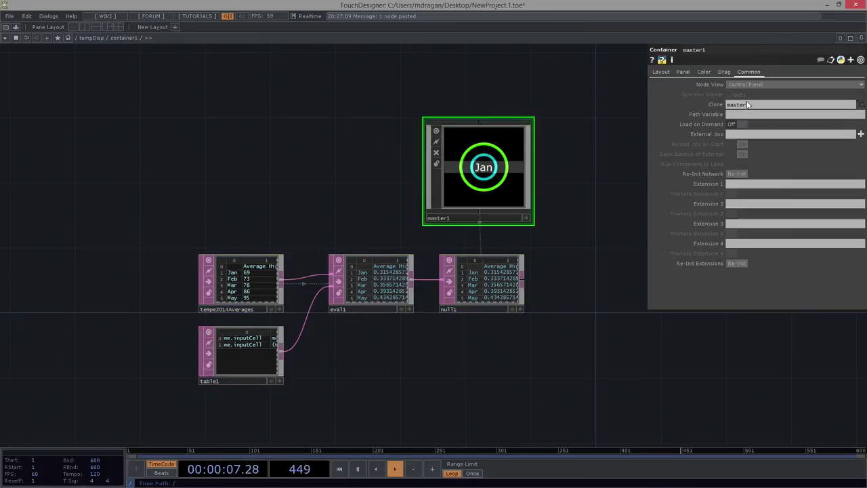
left_click_drag(602, 203, 525, 194)
key("Tab")
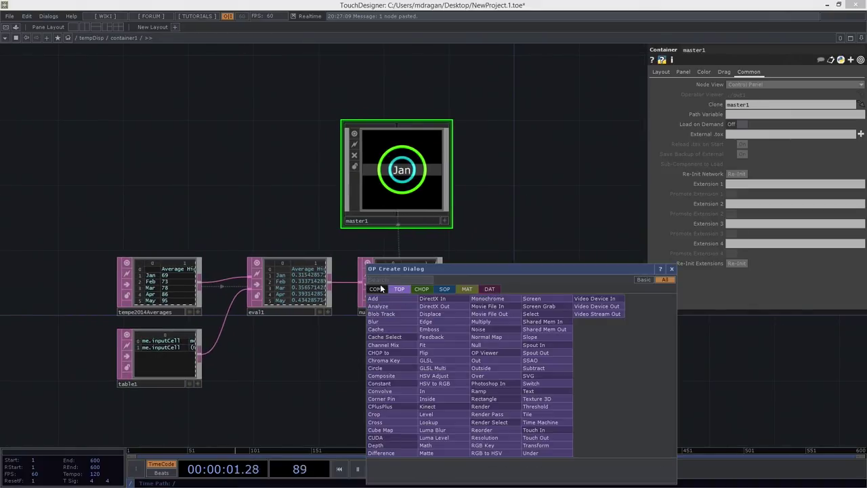
Add a Replicator COMP with its callbacks and place it beside null1 and master1
left_click(381, 289)
left_click(501, 329)
left_click(526, 306)
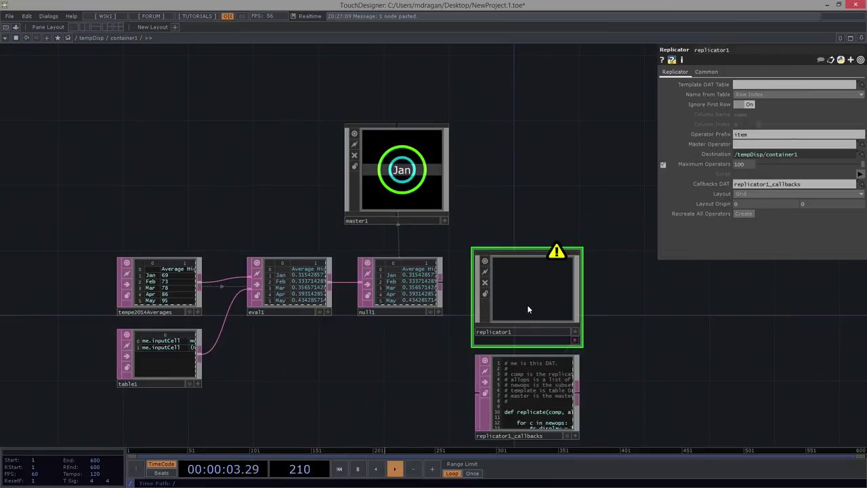
right_click_drag(52, 138, 379, 352)
left_click_drag(417, 301, 327, 289)
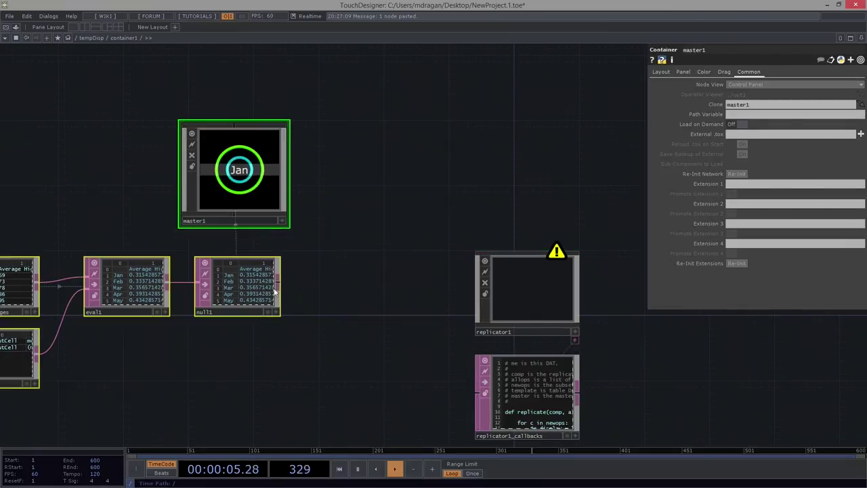
right_click_drag(460, 203, 534, 389)
left_click_drag(534, 388, 445, 355)
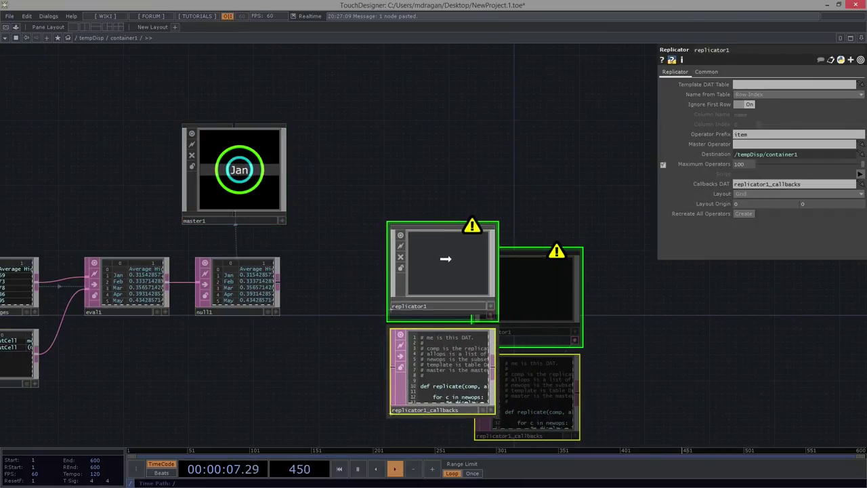
left_click_drag(444, 258, 451, 258)
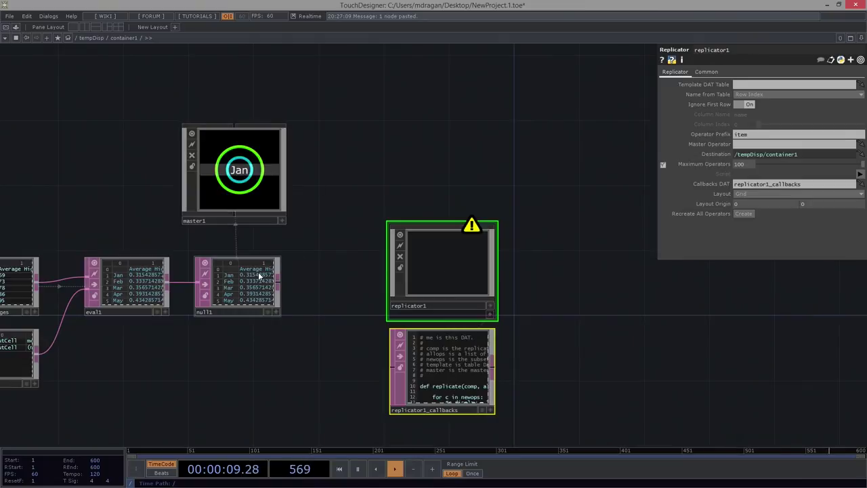
Set null1 as replicator1's Template DAT Table and master1 as its Master Operator
scroll(283, 272, "up", 3)
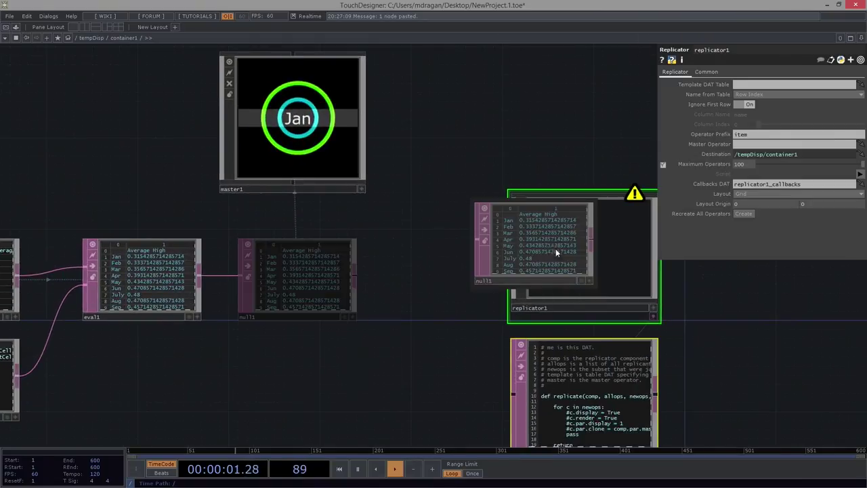
left_click_drag(558, 252, 557, 237)
left_click(612, 238)
left_click_drag(329, 152, 563, 237)
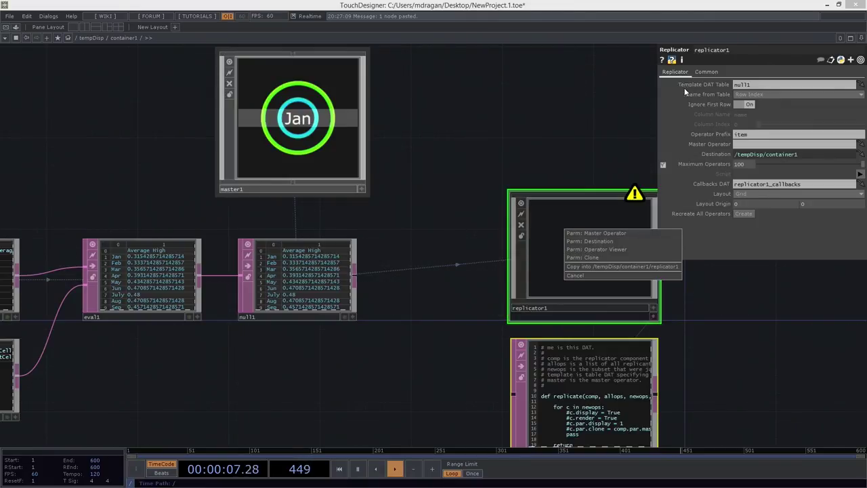
left_click(630, 233)
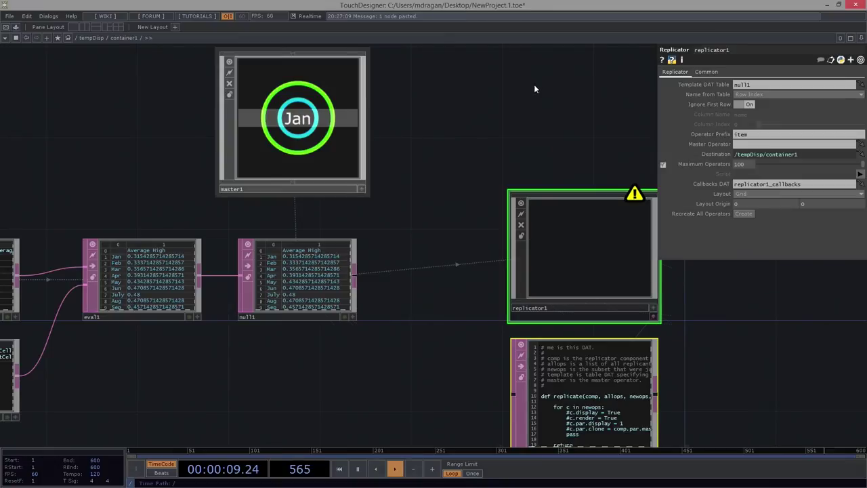
scroll(480, 169, "down", 3)
scroll(404, 157, "up", 1)
left_click_drag(170, 156, 339, 162)
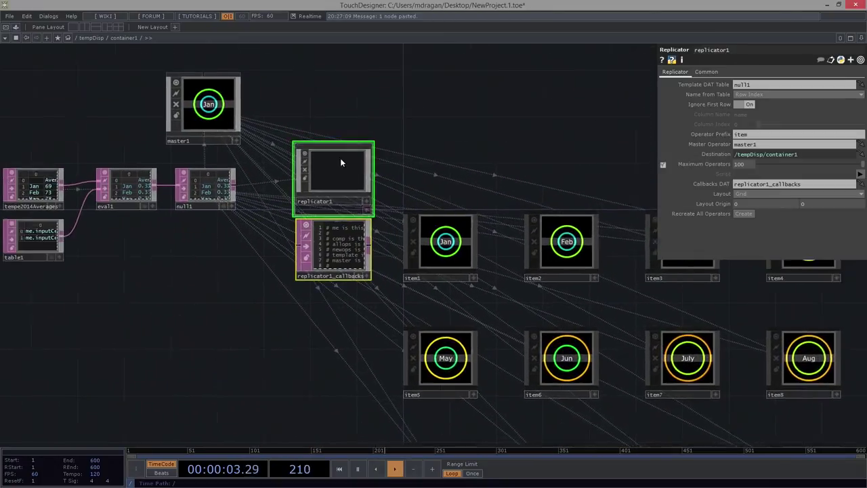
Turn master1's Display off on its Panel page
scroll(339, 163, "up", 2)
left_click(176, 91)
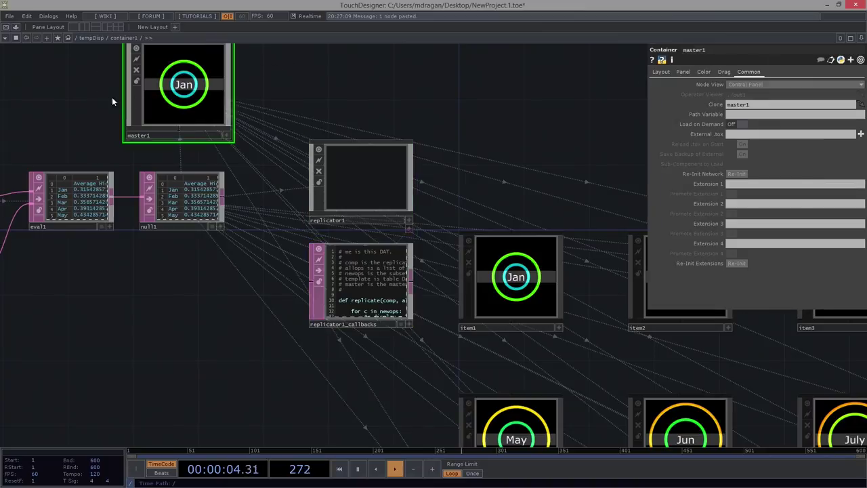
left_click(661, 71)
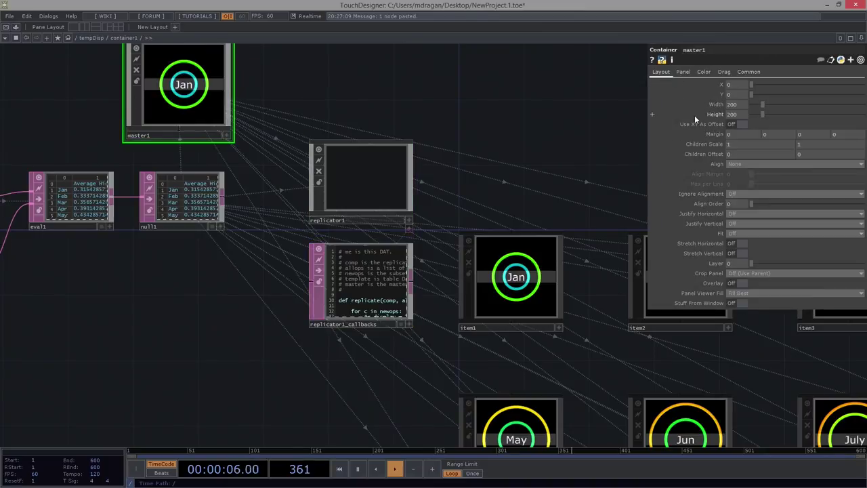
left_click(683, 72)
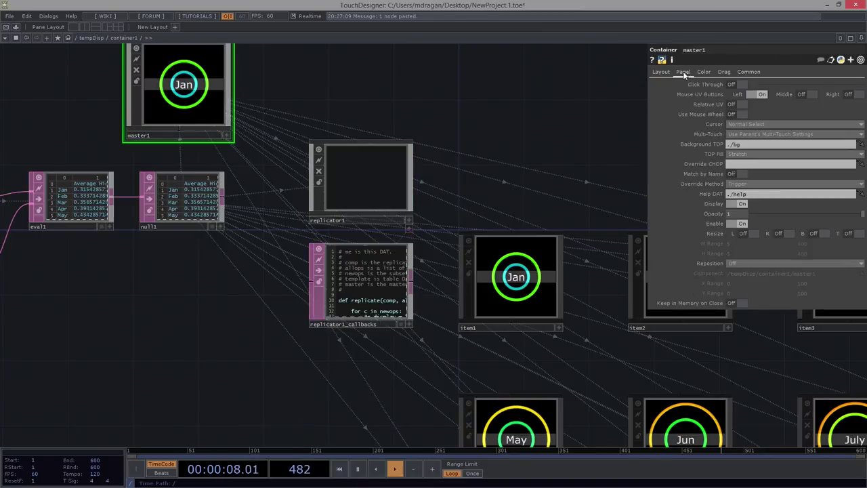
left_click(743, 204)
Uncomment c.par.display = 1 in replicator1_callbacks and frame the twelve month tiles
left_click(353, 279)
scroll(353, 279, "up", 5)
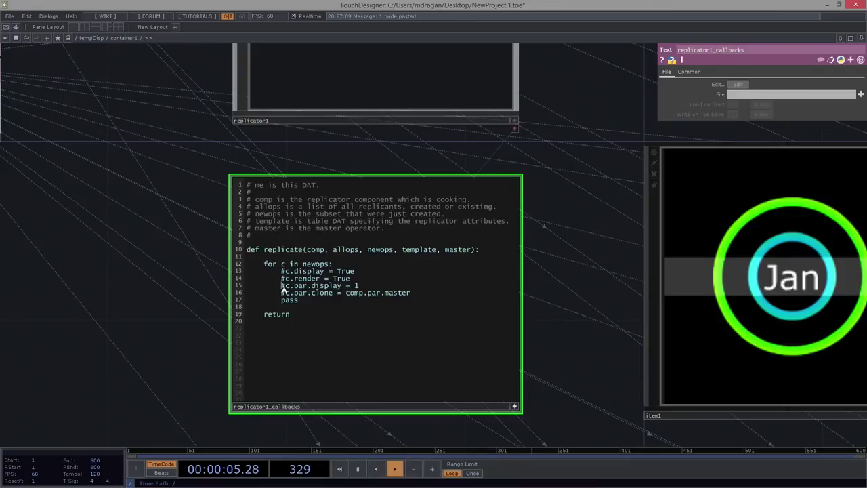
key("BackSpace")
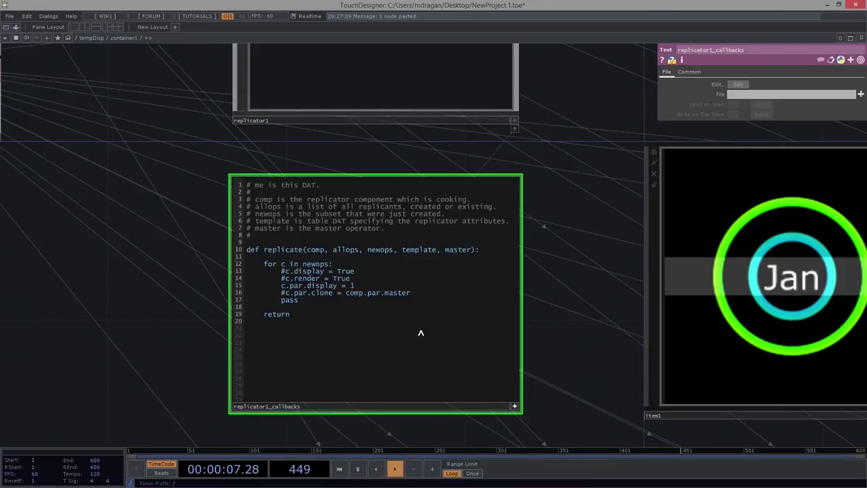
scroll(477, 292, "down", 5)
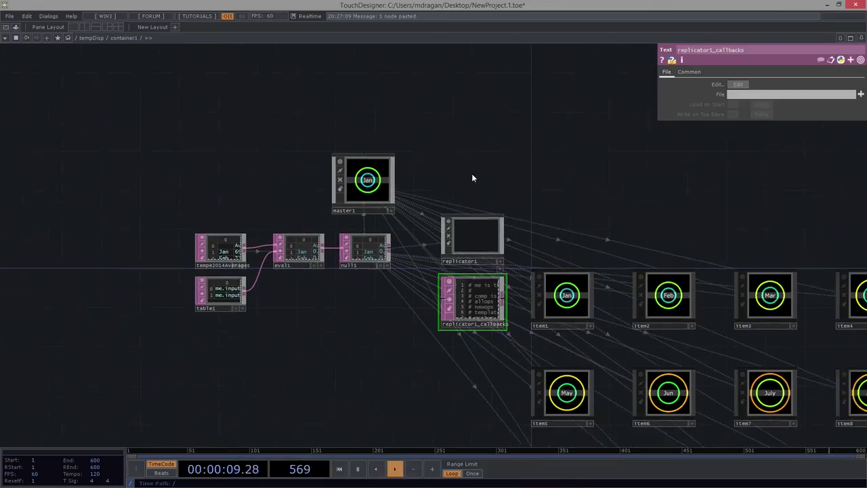
key("h")
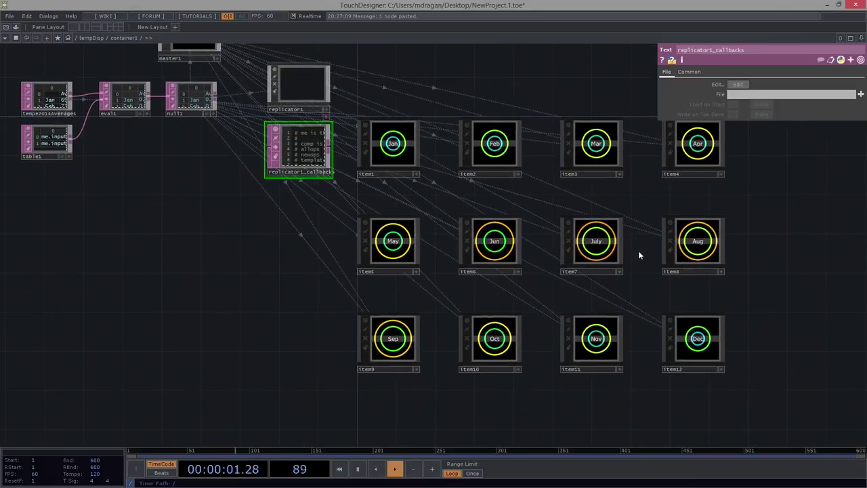
scroll(580, 251, "up", 2)
scroll(614, 248, "down", 2)
View container1's 400×300 output from tempDisp and inspect its Layout Width value
left_click_drag(638, 209, 585, 205)
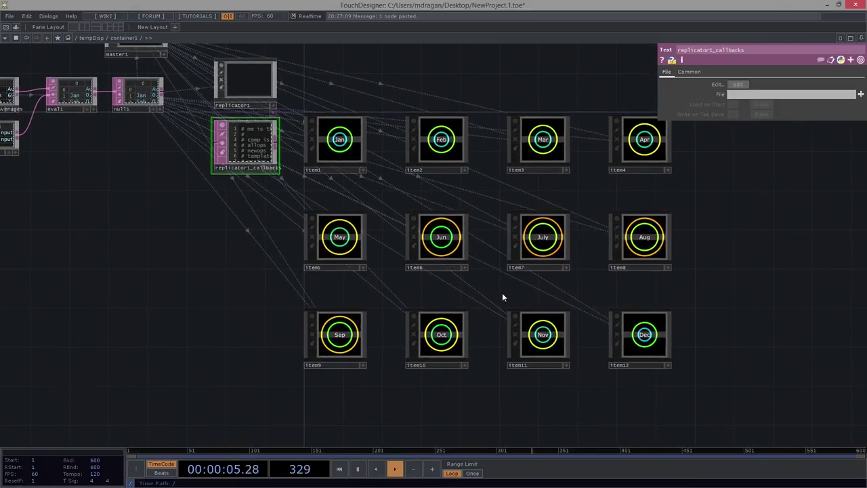
scroll(484, 288, "down", 5)
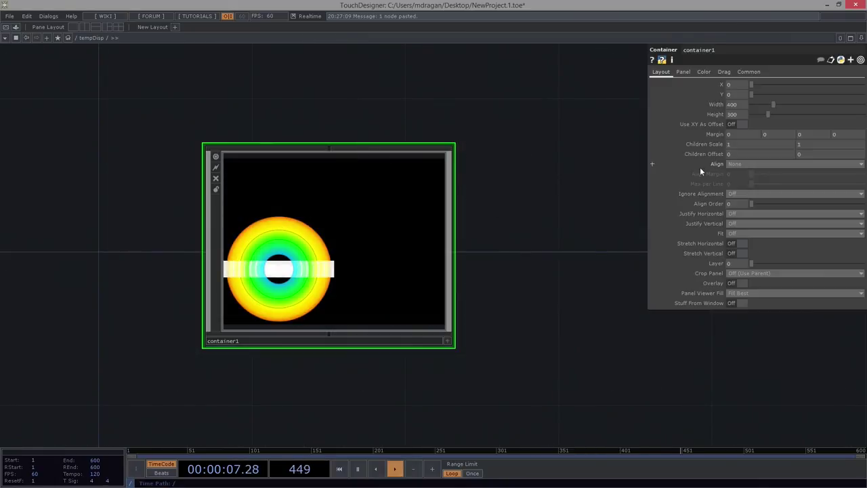
left_click(717, 105)
left_click(719, 95)
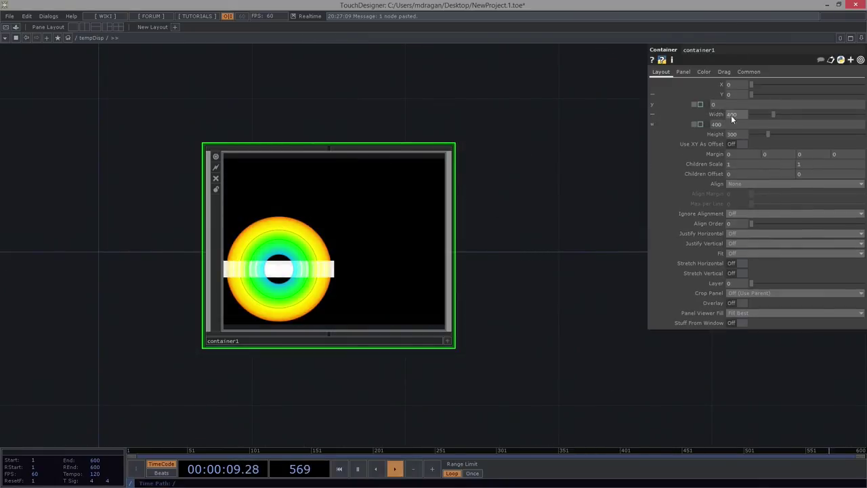
left_click(716, 115)
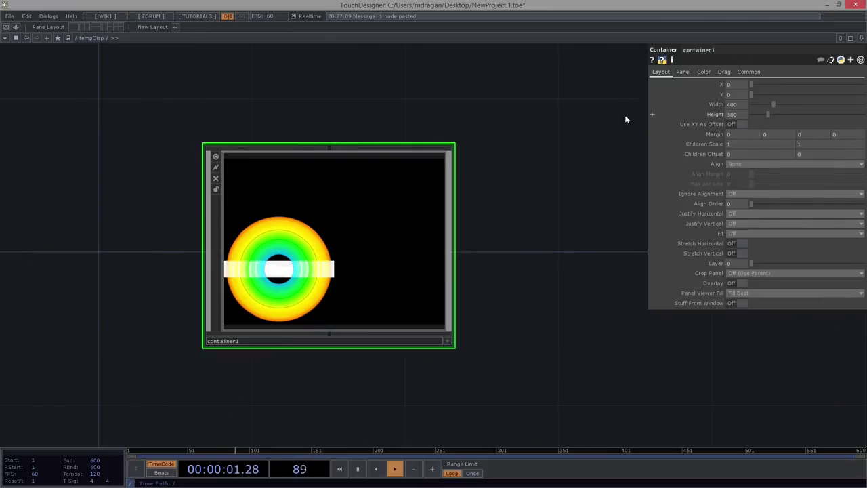
scroll(257, 261, "up", 5)
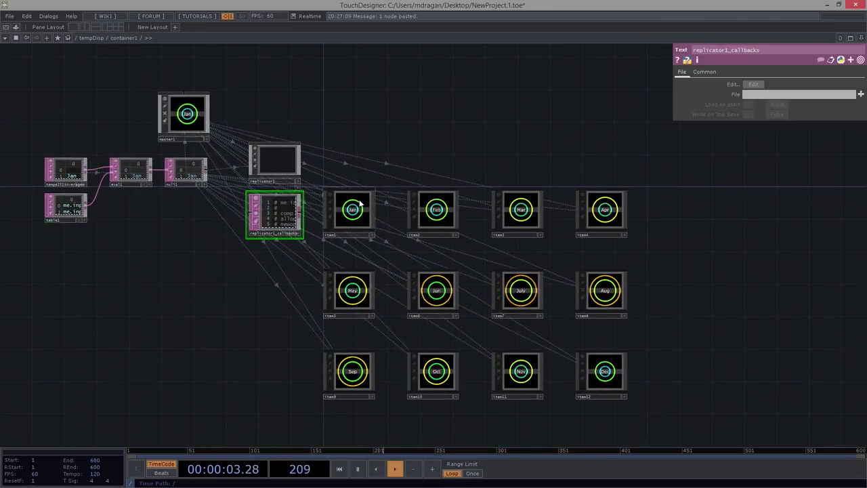
scroll(465, 171, "down", 5)
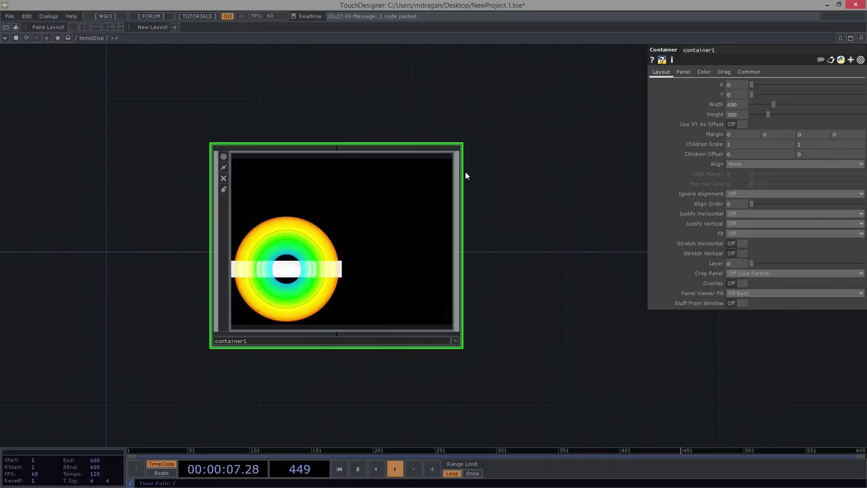
Size container1 to four tiles wide and three tall (800×600) from 200-pixel tiles
left_click(716, 104)
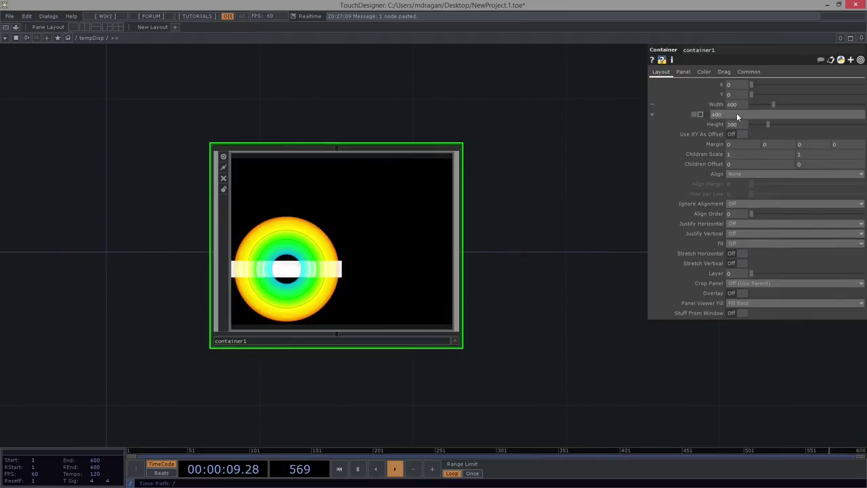
type("200 * 4")
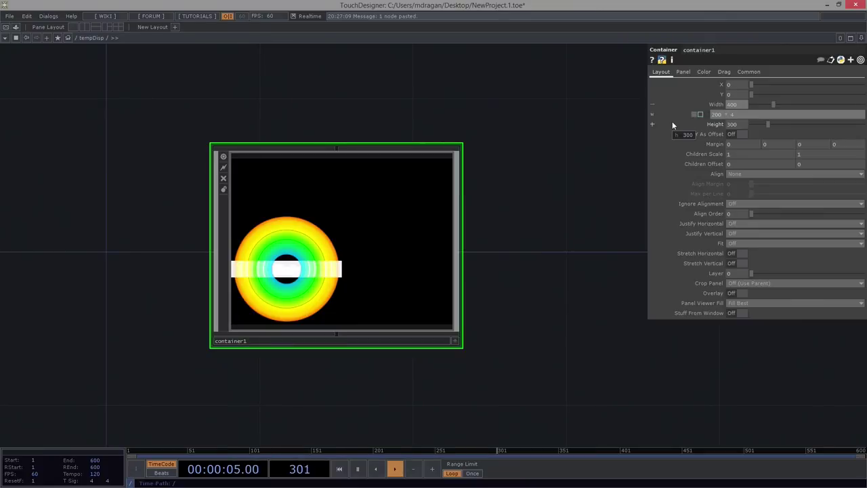
key("Return")
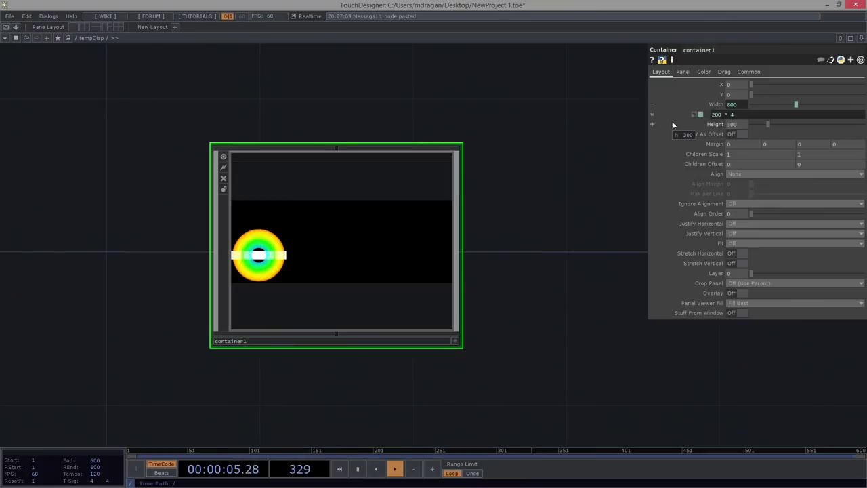
left_click(716, 123)
type("200 * 3")
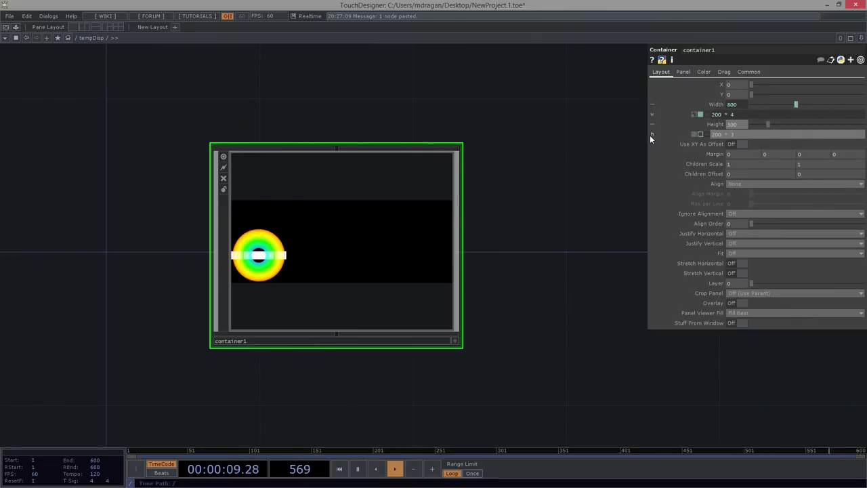
key("Return")
Align container1's children horizontally, left to right, with four tiles per line
left_click(765, 185)
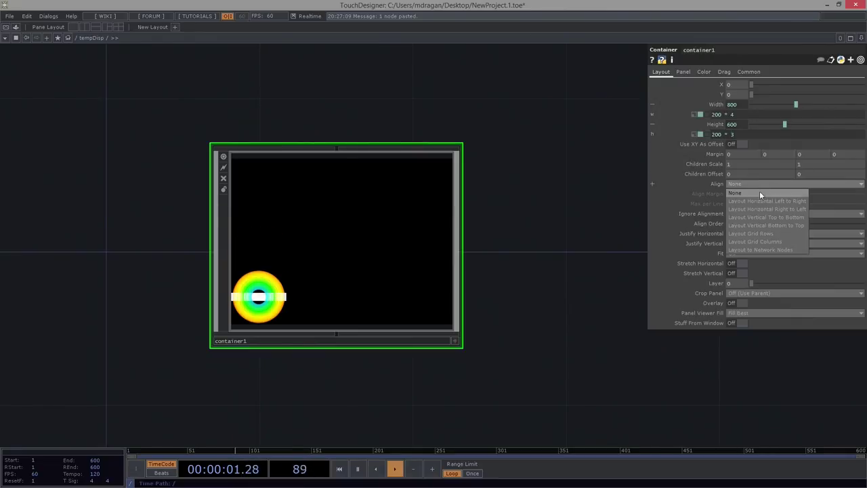
left_click(765, 202)
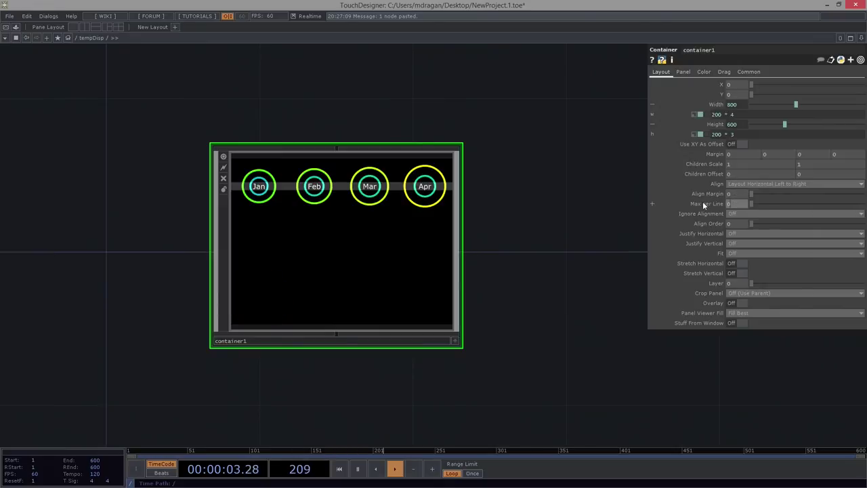
type("4")
key("Return")
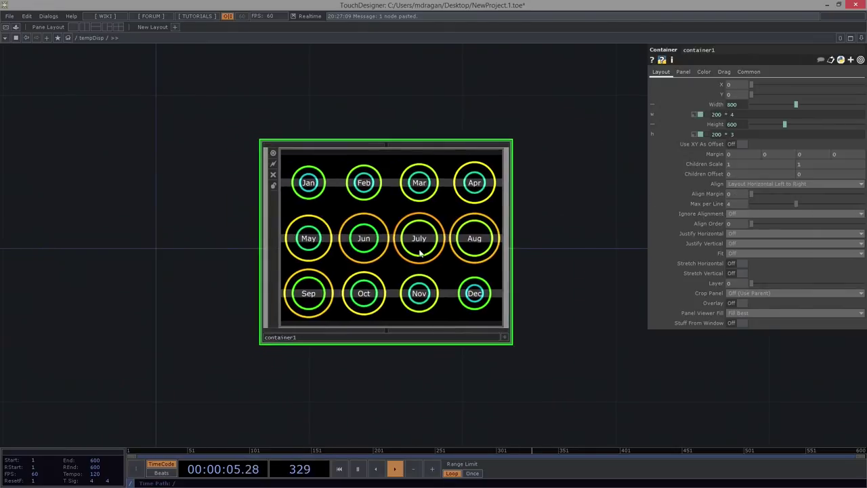
scroll(419, 252, "up", 2)
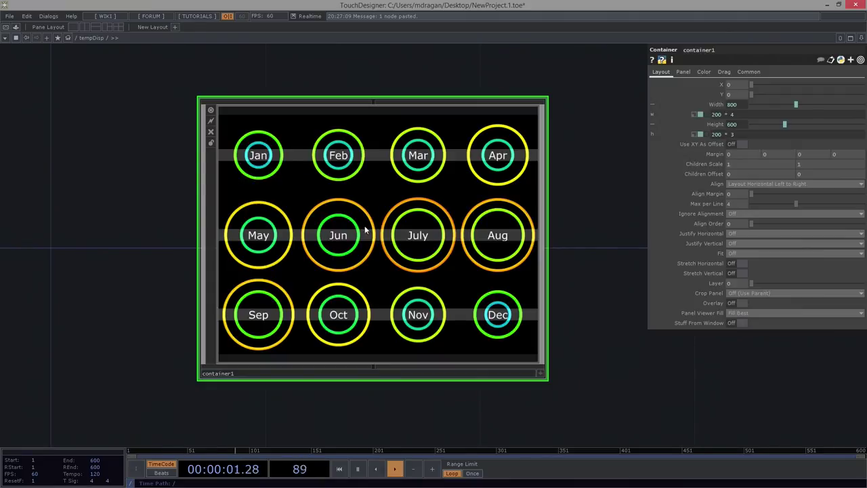
Select the master1 template tile and look over the replicator and month items
scroll(391, 235, "up", 5)
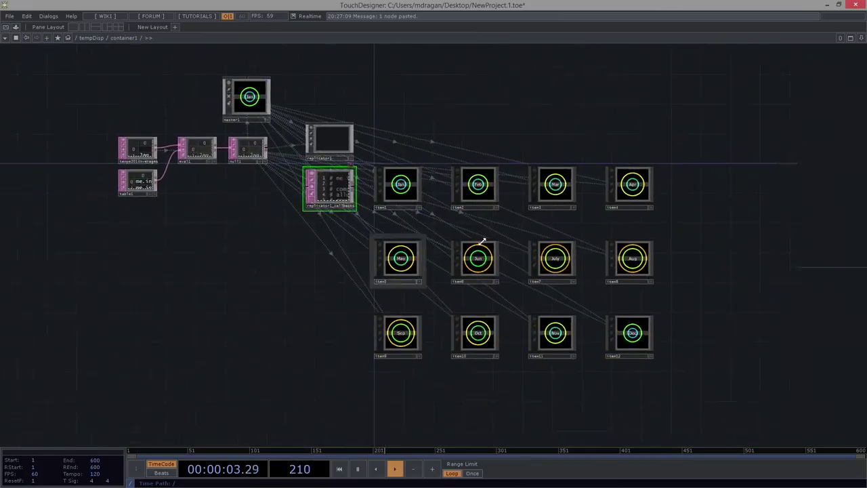
left_click_drag(120, 300, 305, 180)
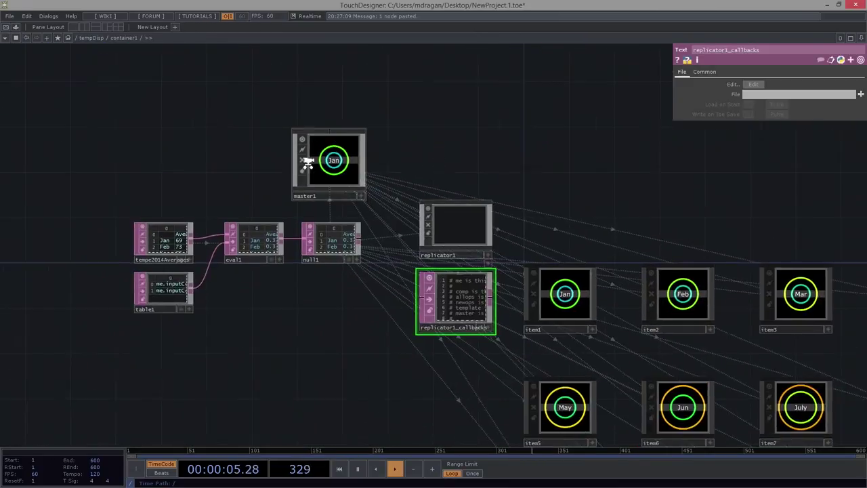
scroll(305, 178, "up", 5)
left_click(434, 147)
scroll(528, 145, "down", 5)
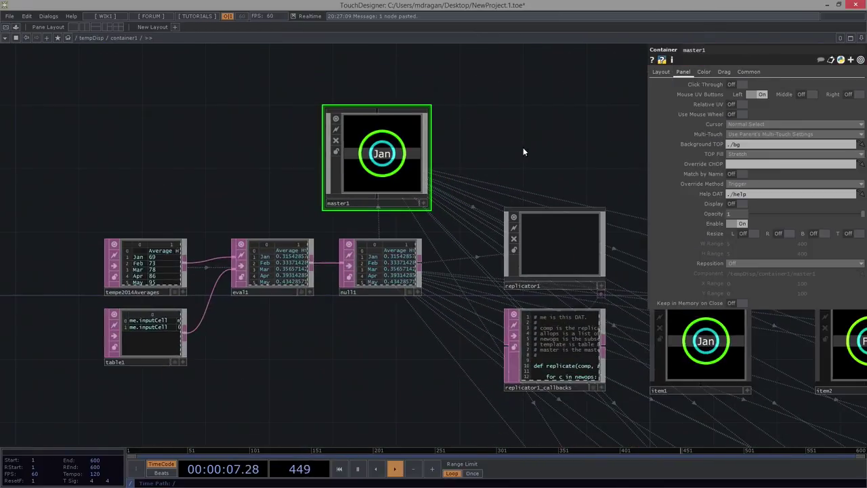
left_click_drag(529, 145, 174, 120)
scroll(270, 143, "down", 2)
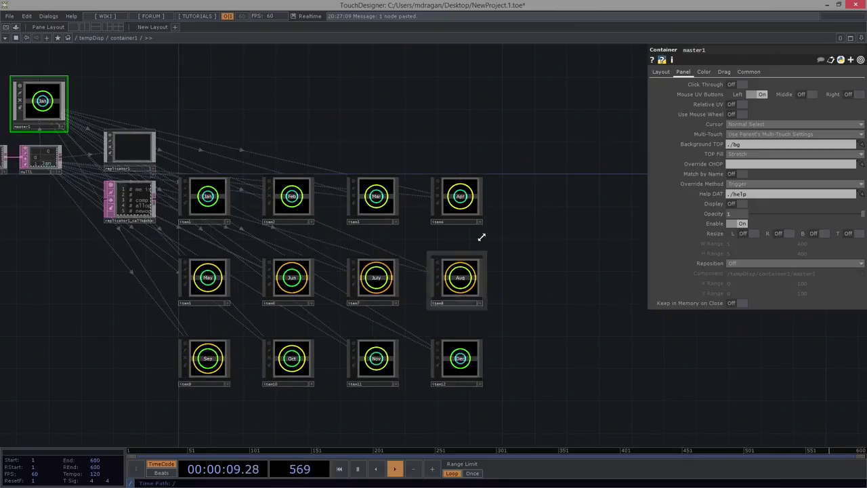
left_click_drag(3, 91, 241, 218)
scroll(284, 231, "up", 5)
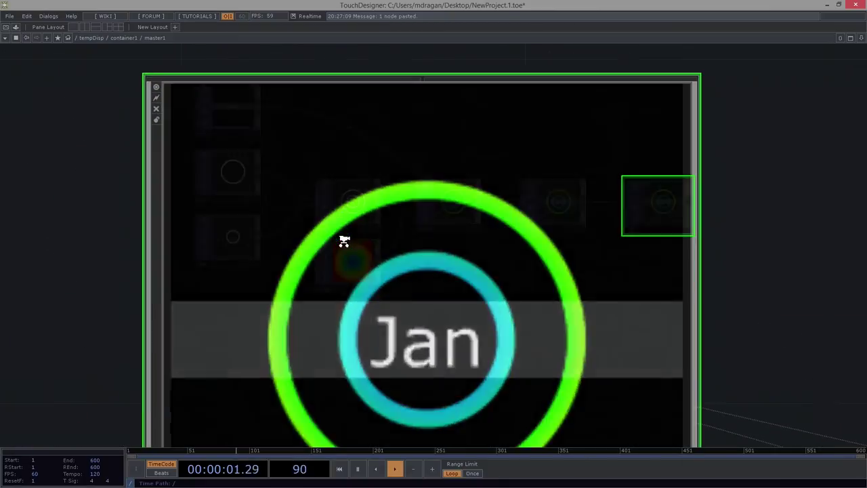
scroll(253, 271, "up", 2)
Slide ramp1's red key left so June through September get red outer rings
left_click_drag(340, 309, 175, 354)
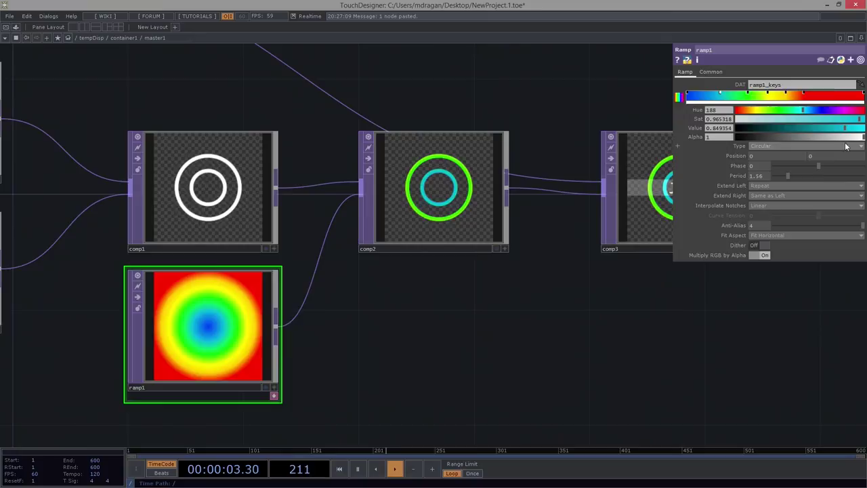
left_click(784, 95)
left_click_drag(804, 96, 794, 96)
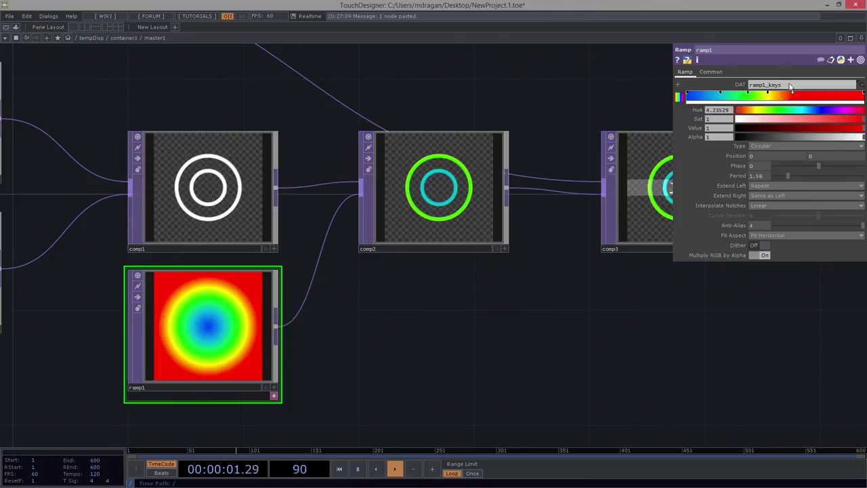
left_click_drag(790, 96, 786, 96)
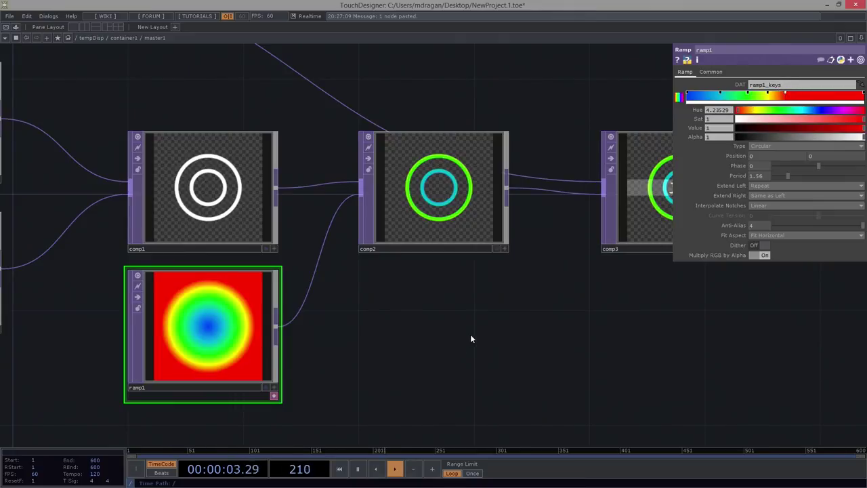
scroll(377, 304, "down", 2)
scroll(400, 293, "down", 3)
scroll(400, 294, "down", 1)
scroll(401, 294, "down", 2)
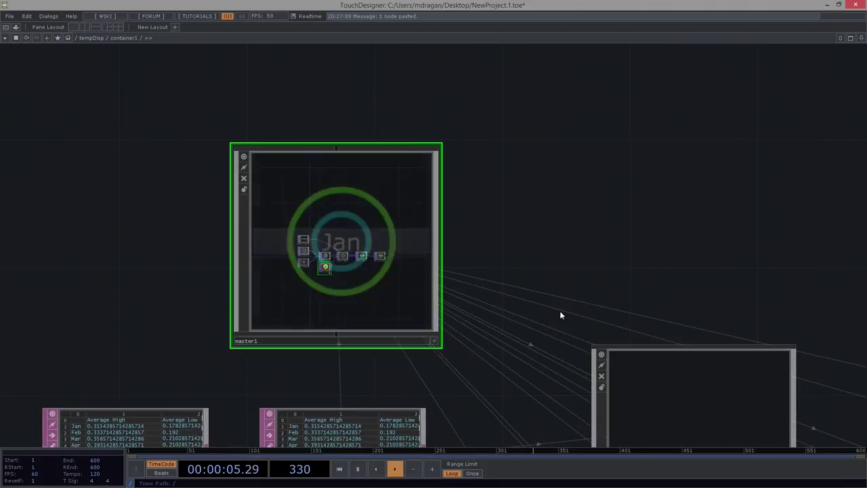
Show master1's parameters and go inside its network
key("p")
scroll(294, 155, "down", 2)
scroll(294, 155, "down", 2)
scroll(441, 188, "up", 4)
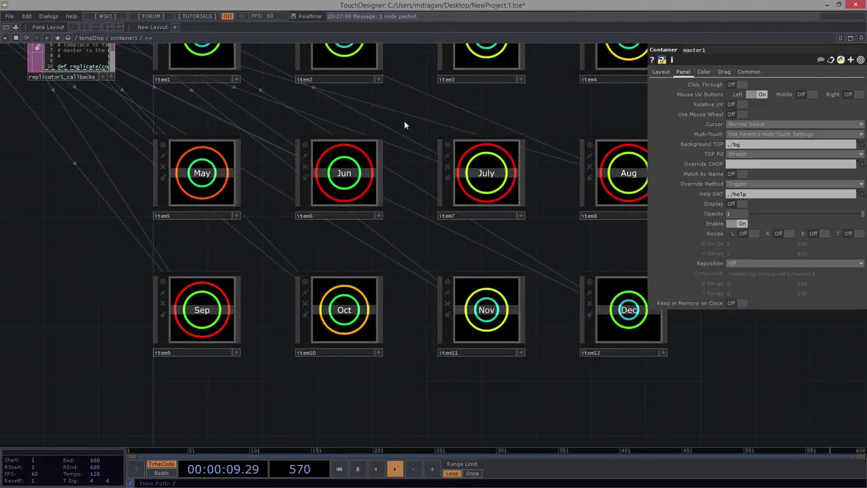
key("i")
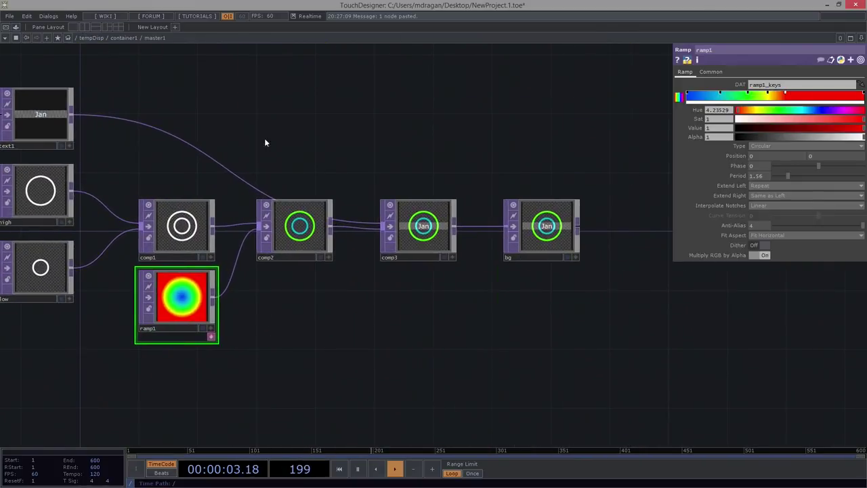
Nudge the red ramp key slightly left while previewing the month grid
key("u")
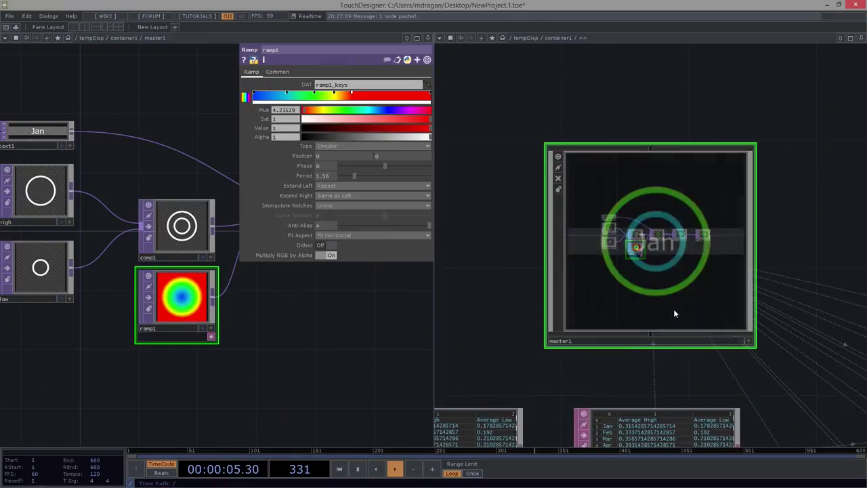
key("u")
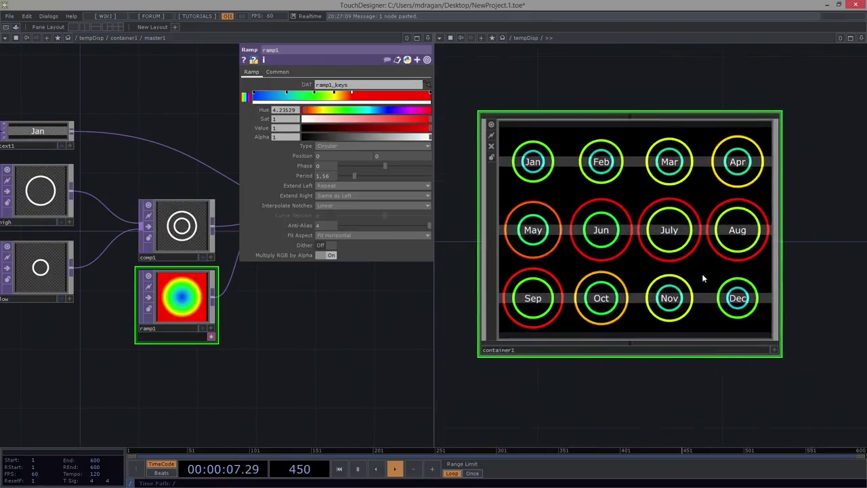
scroll(701, 273, "up", 2)
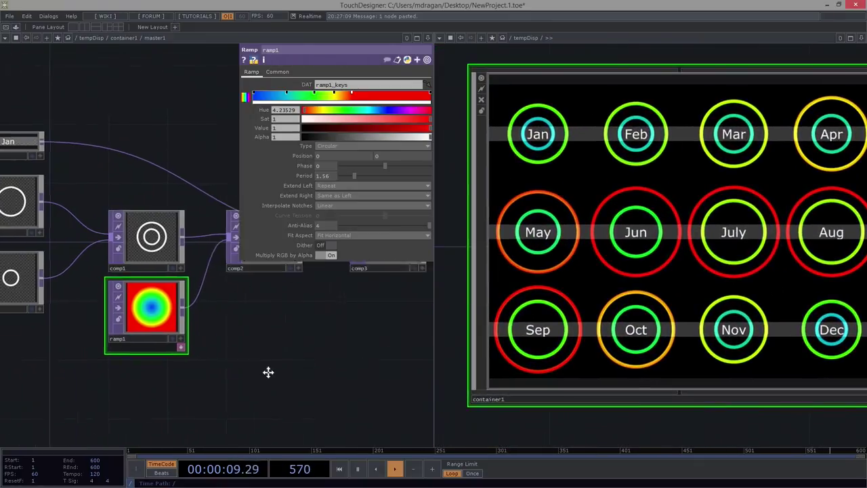
key("h")
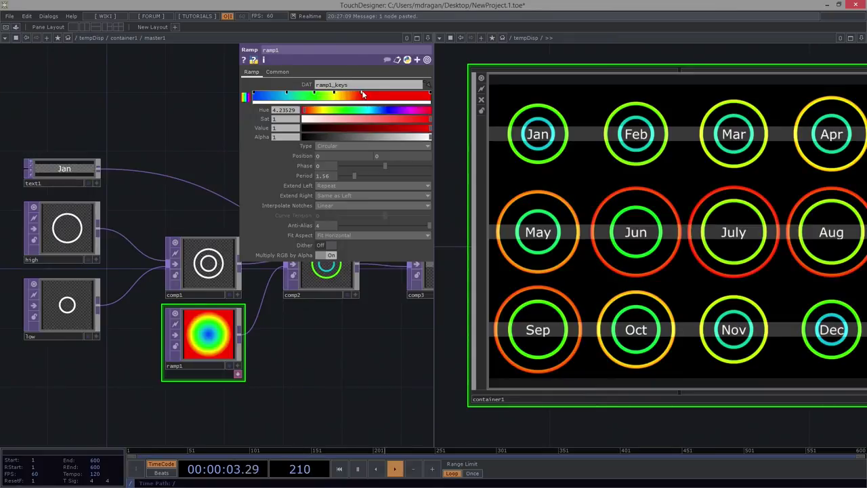
left_click_drag(365, 95, 360, 96)
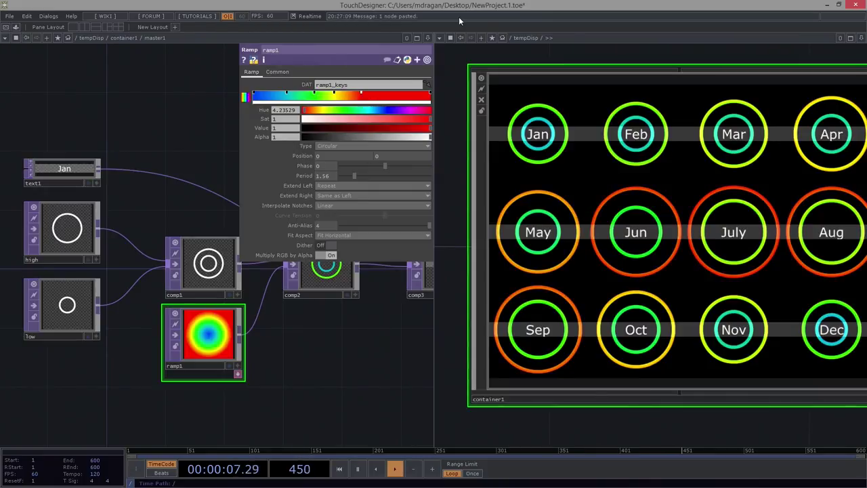
Maximize the container1 preview pane to show it full-size
left_click(428, 37)
left_click(386, 94)
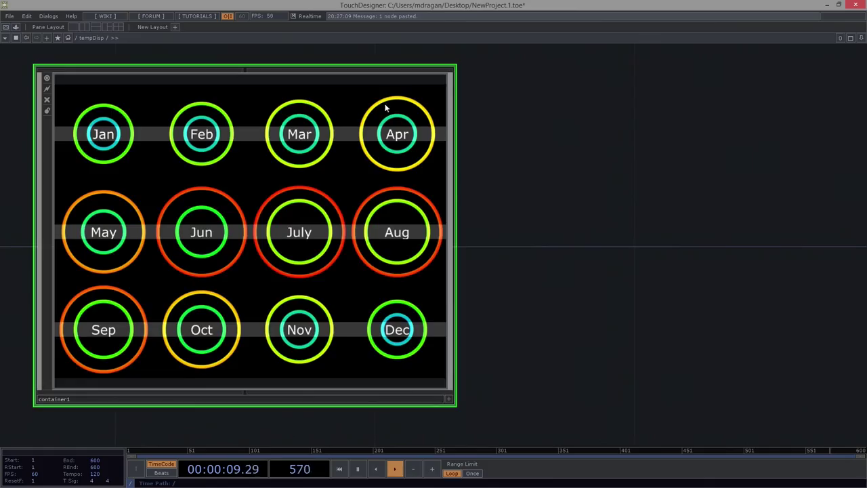
scroll(461, 141, "down", 5)
scroll(461, 141, "up", 2)
scroll(433, 188, "up", 2)
scroll(433, 187, "up", 3)
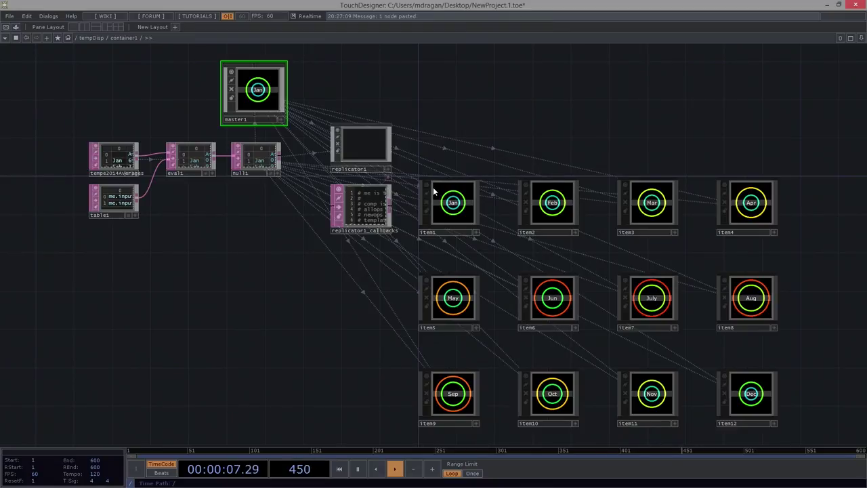
Make container1 200*12 wide and 200 tall with Max per Line 0
scroll(447, 203, "down", 3)
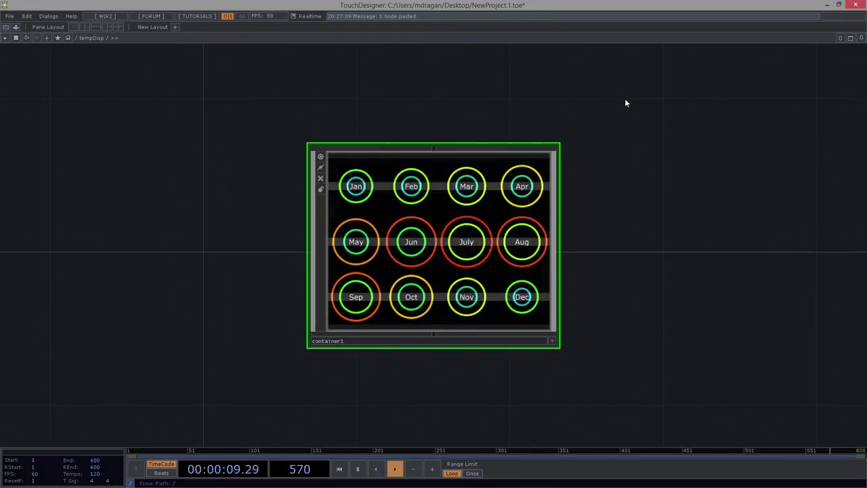
key("p")
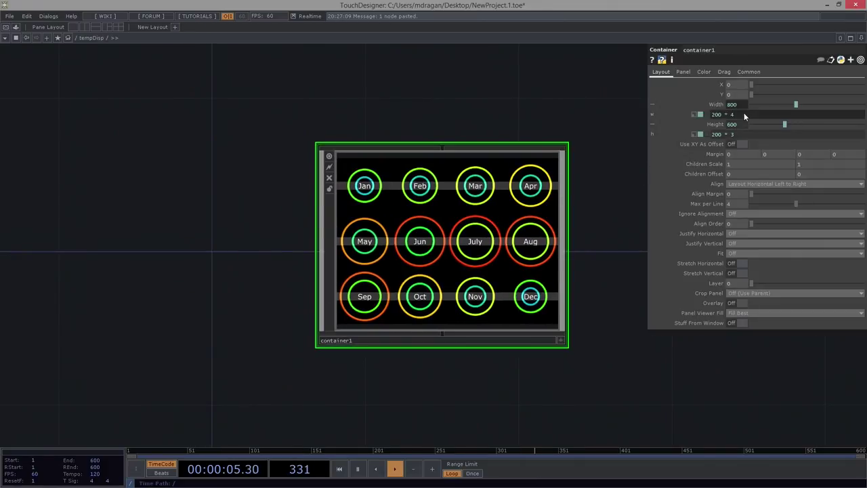
type("12")
key("Return")
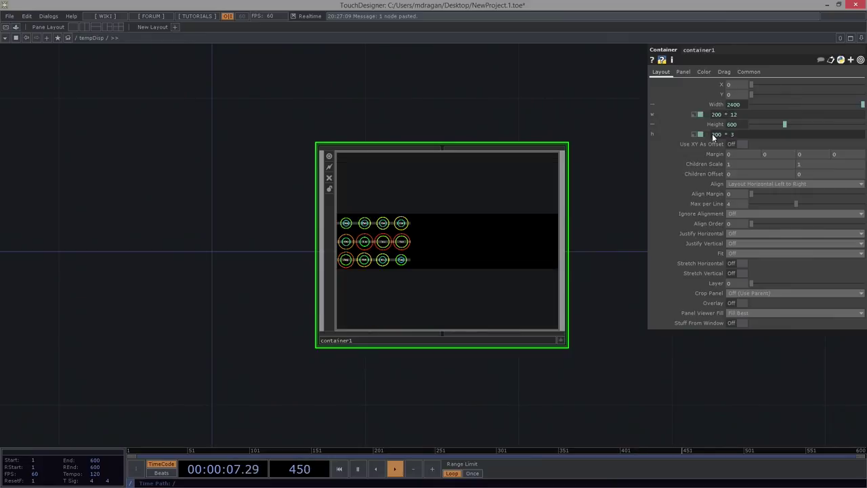
left_click_drag(755, 137, 686, 136)
type("200")
key("Return")
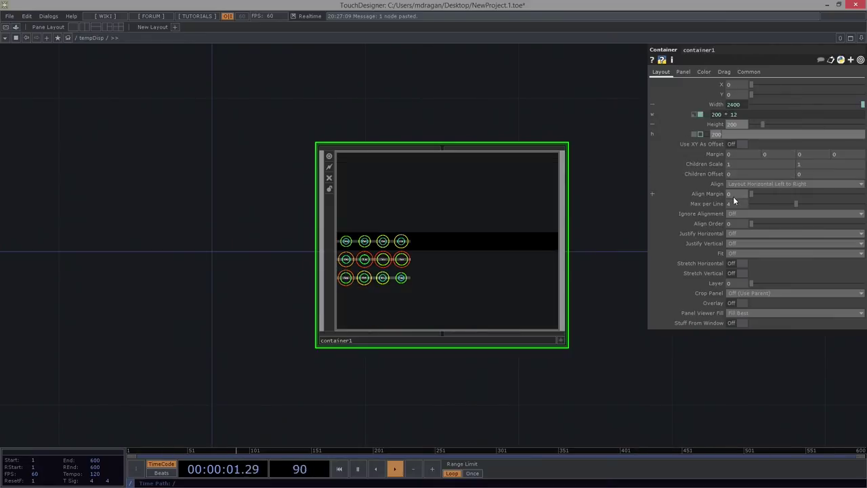
left_click_drag(793, 202, 614, 224)
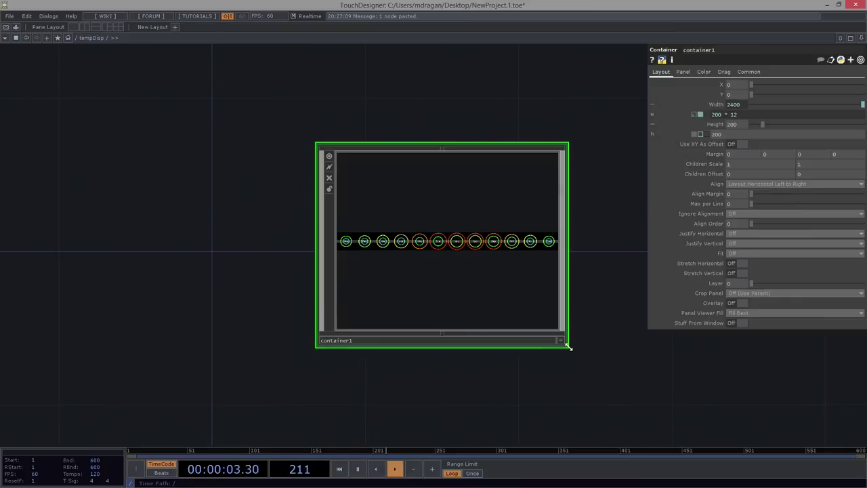
left_click_drag(501, 296, 393, 204)
key("h")
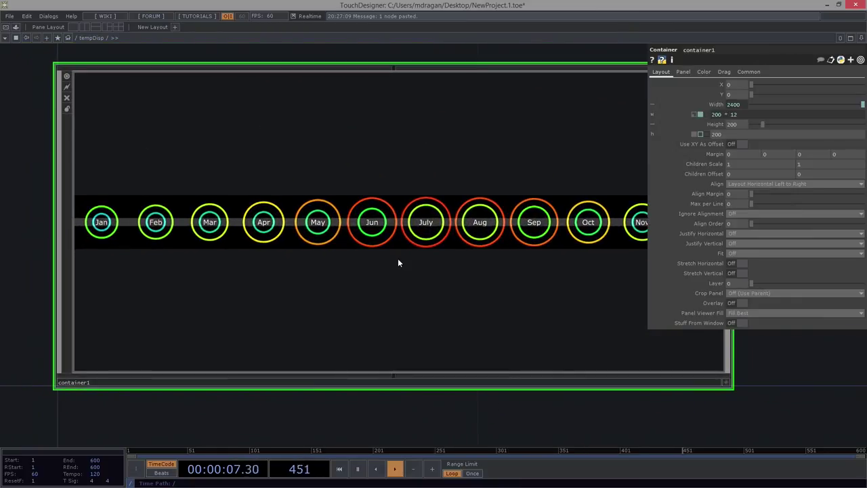
key("p")
key("h")
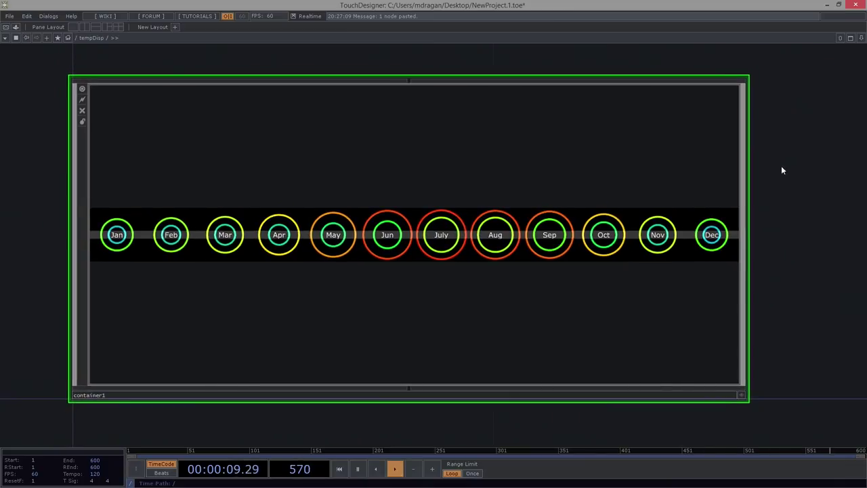
scroll(780, 170, "up", 3)
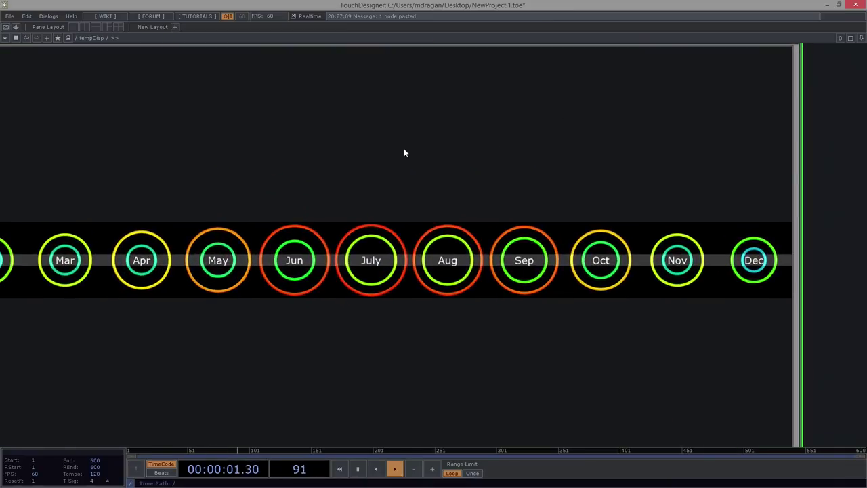
scroll(417, 151, "down", 3)
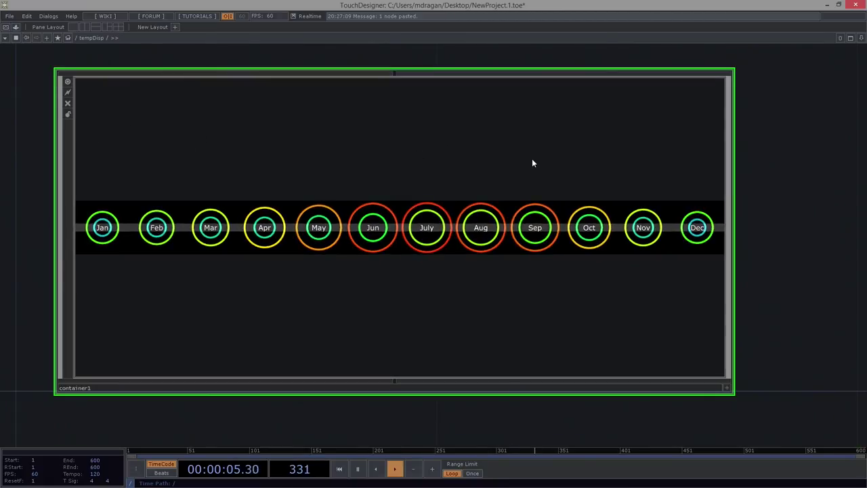
scroll(532, 162, "down", 4)
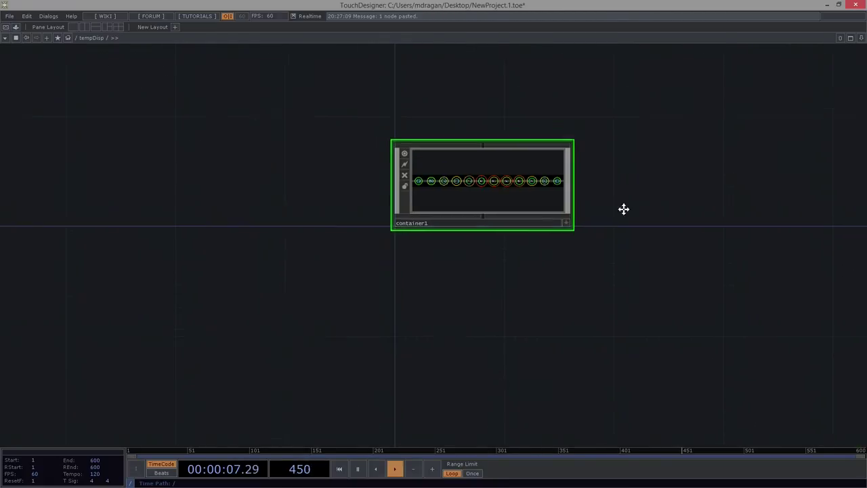
scroll(511, 237, "up", 3)
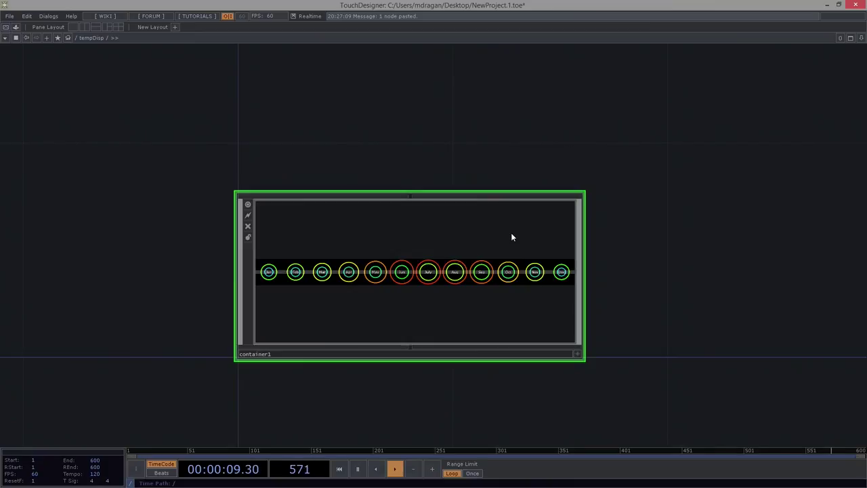